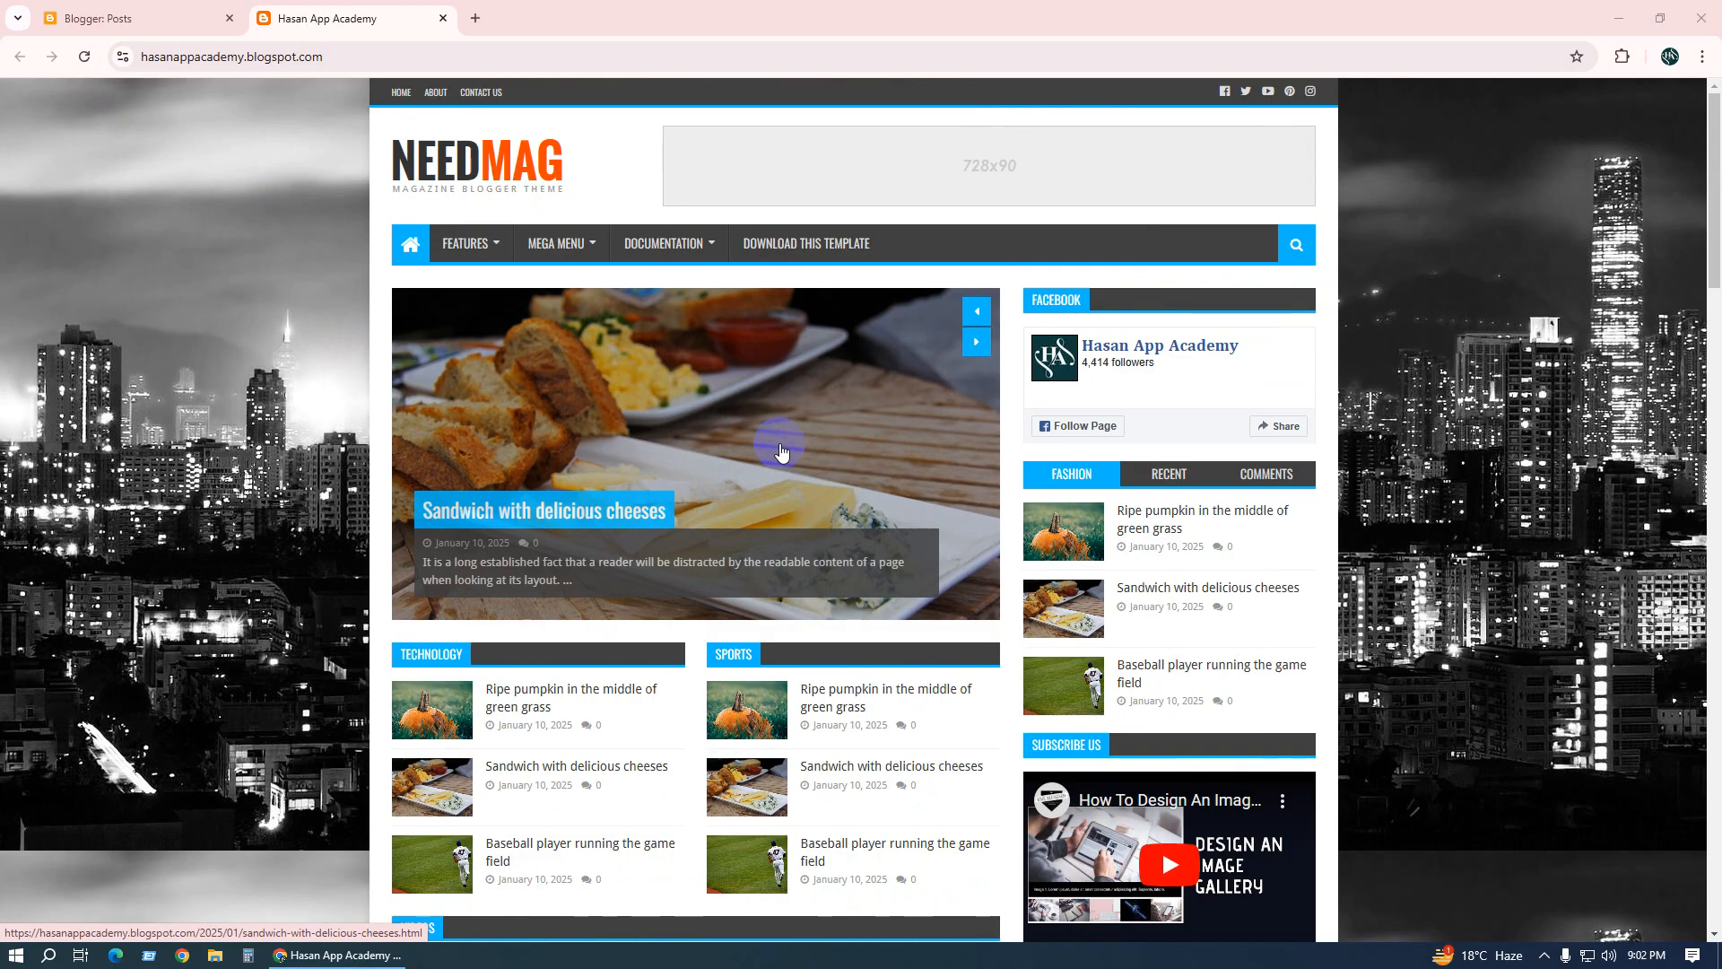
# Review the list of published posts and their labels in the Blogger dashboard.
pyautogui.click(94, 16)
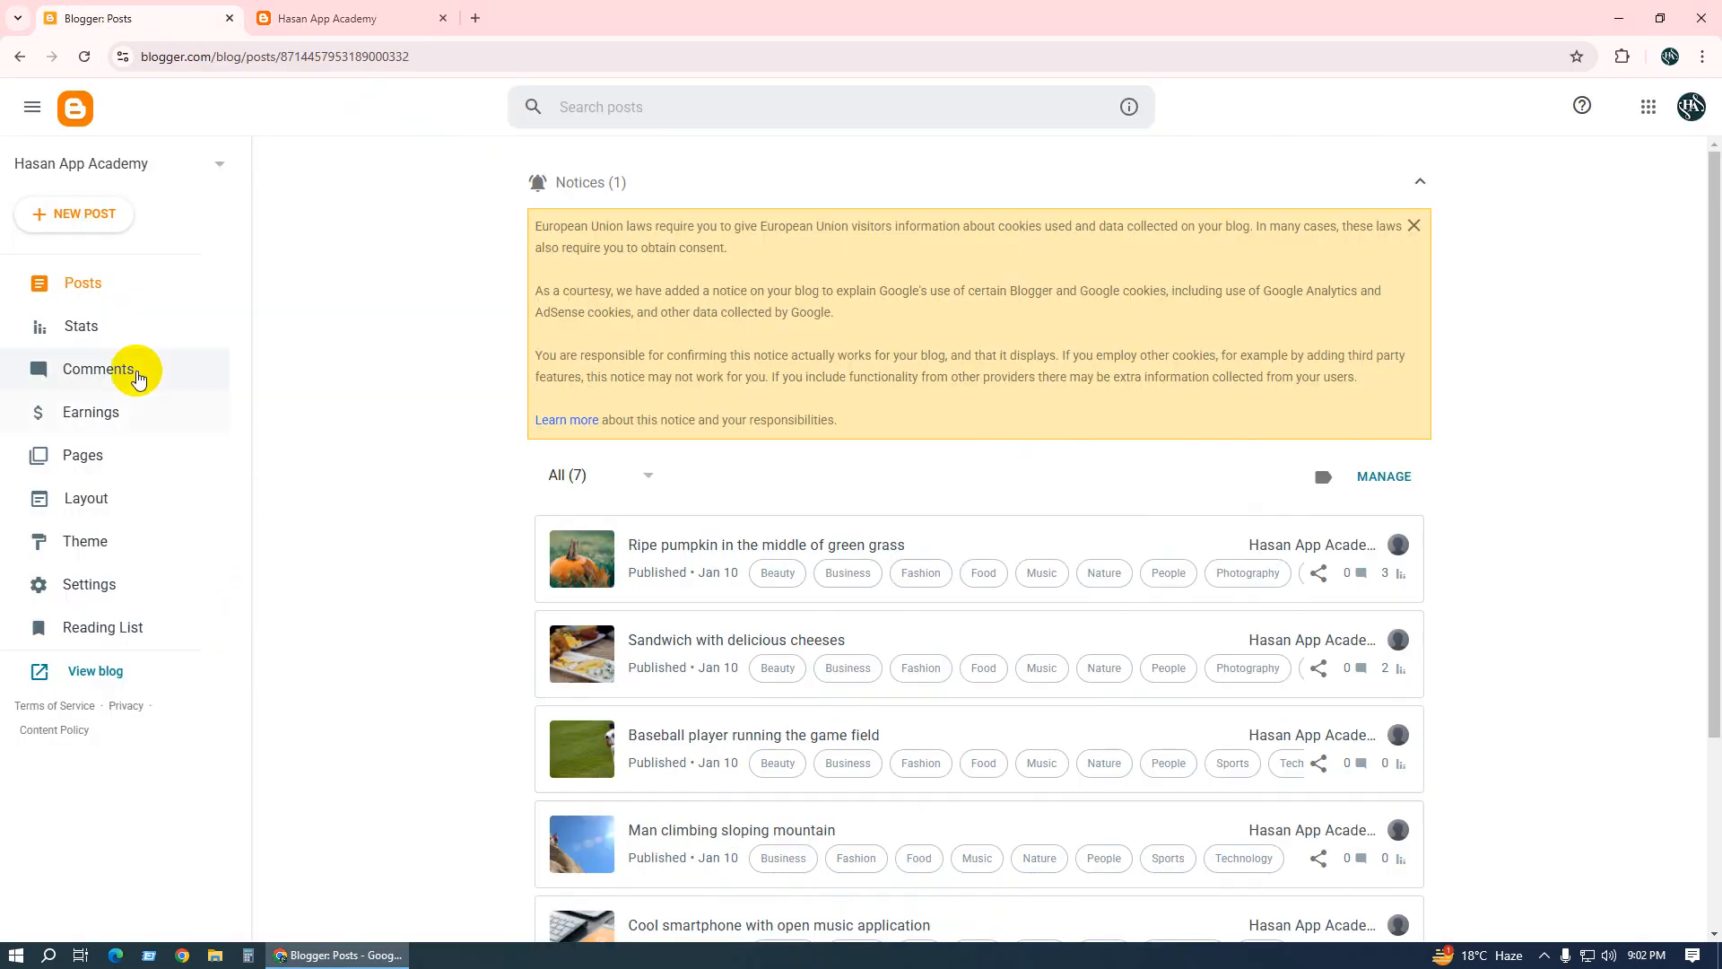
pyautogui.click(106, 299)
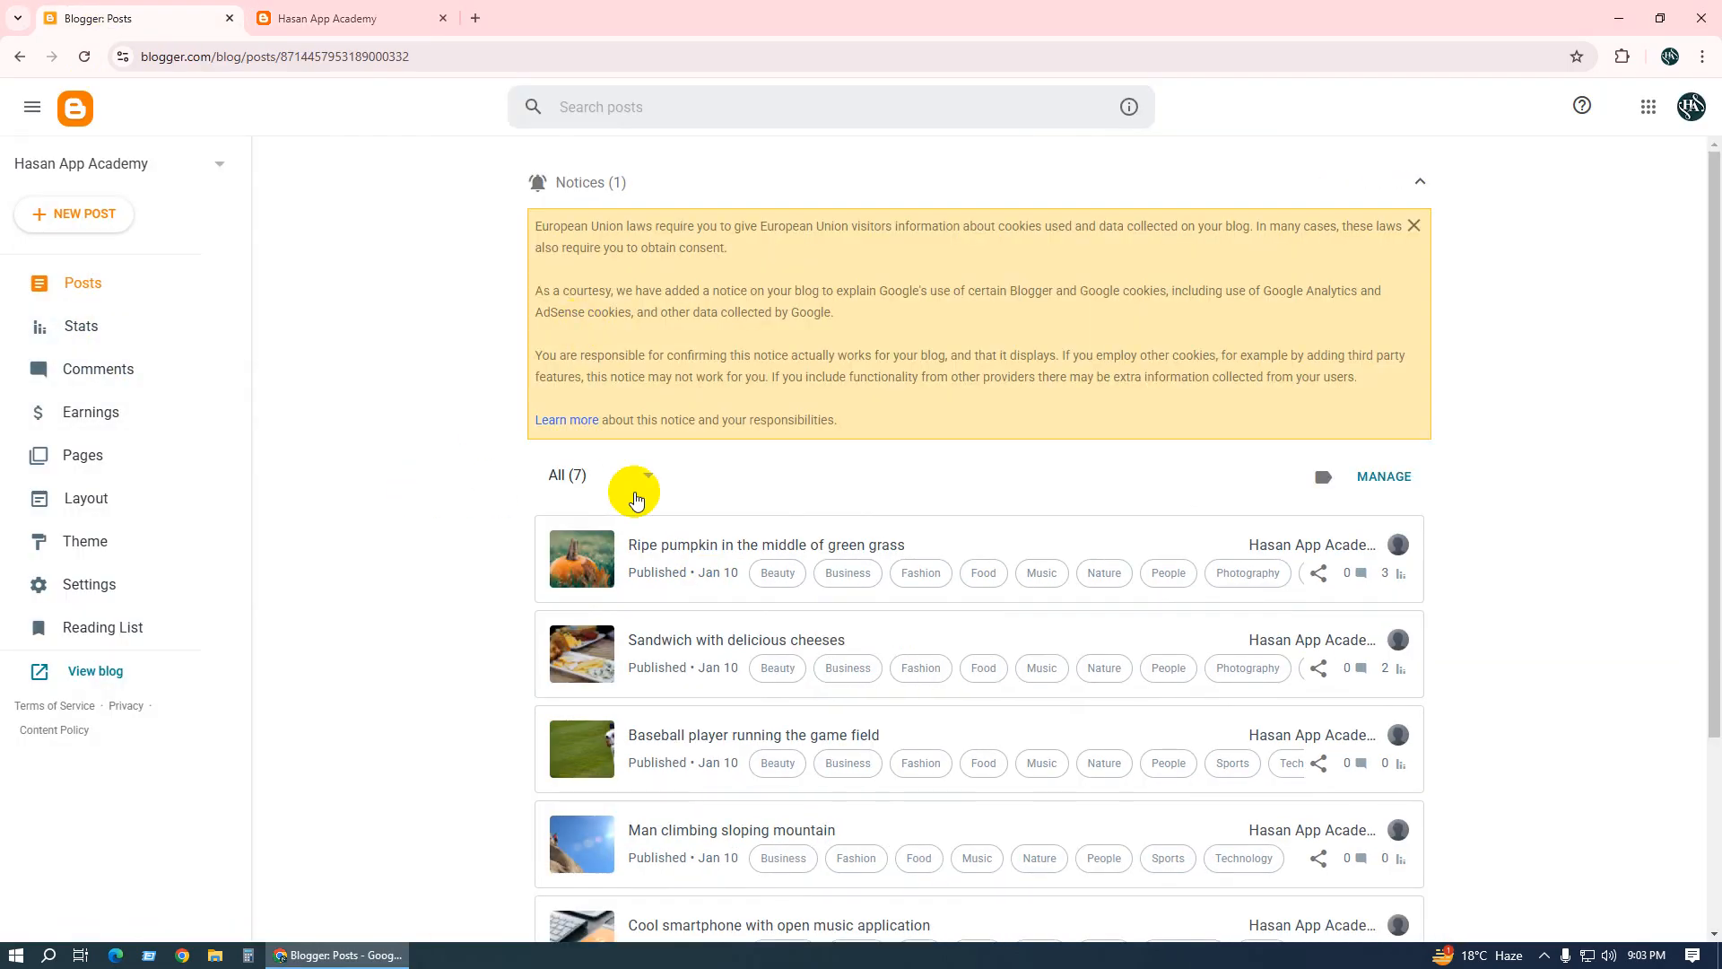
pyautogui.scroll(-3, 663, 521)
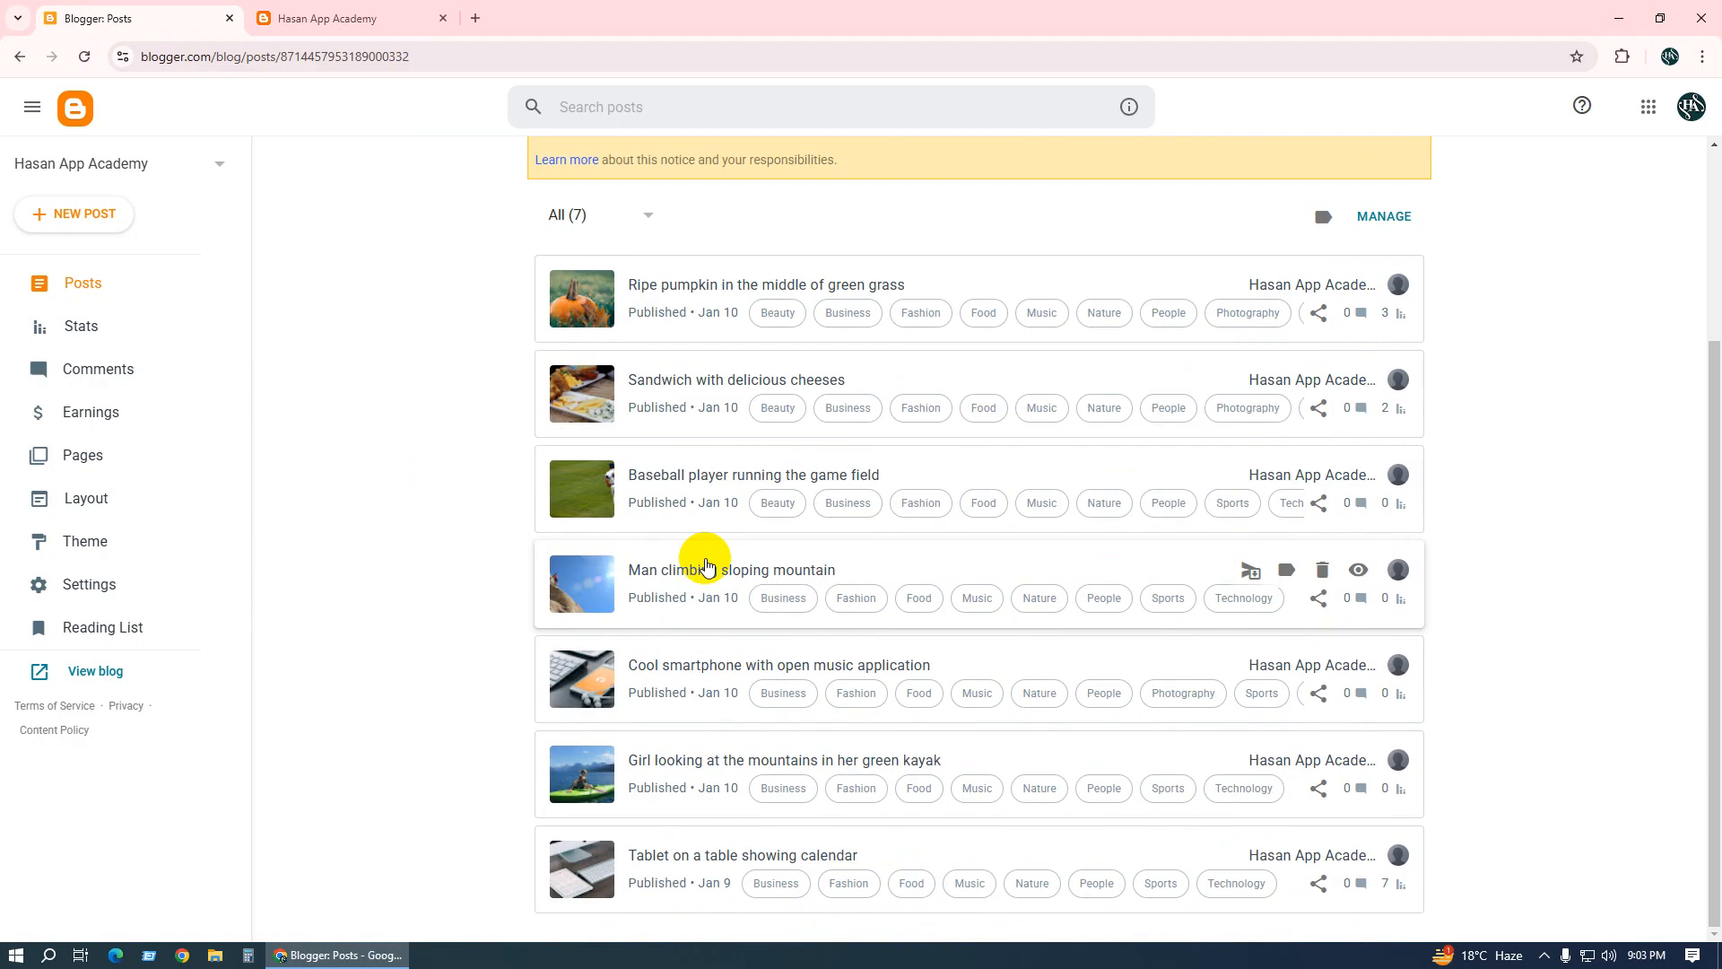
pyautogui.scroll(3, 714, 585)
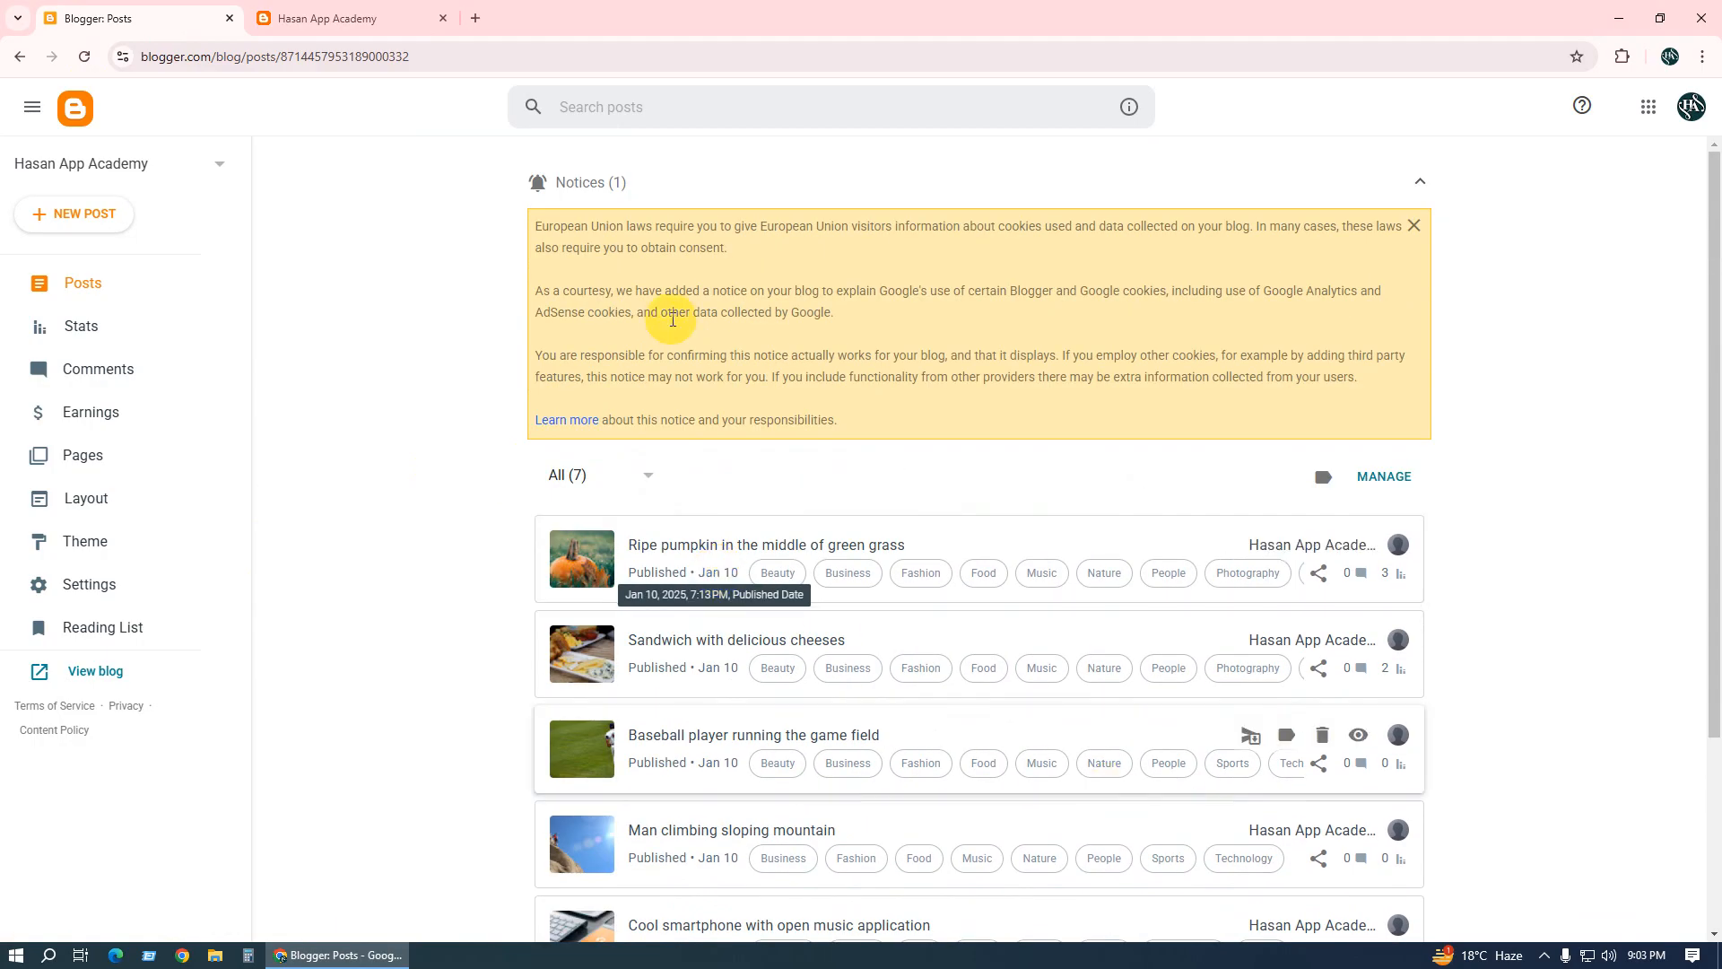
# Examine the live blog's homepage from header to footer, including the slider, category sections and sidebar widgets.
pyautogui.click(336, 18)
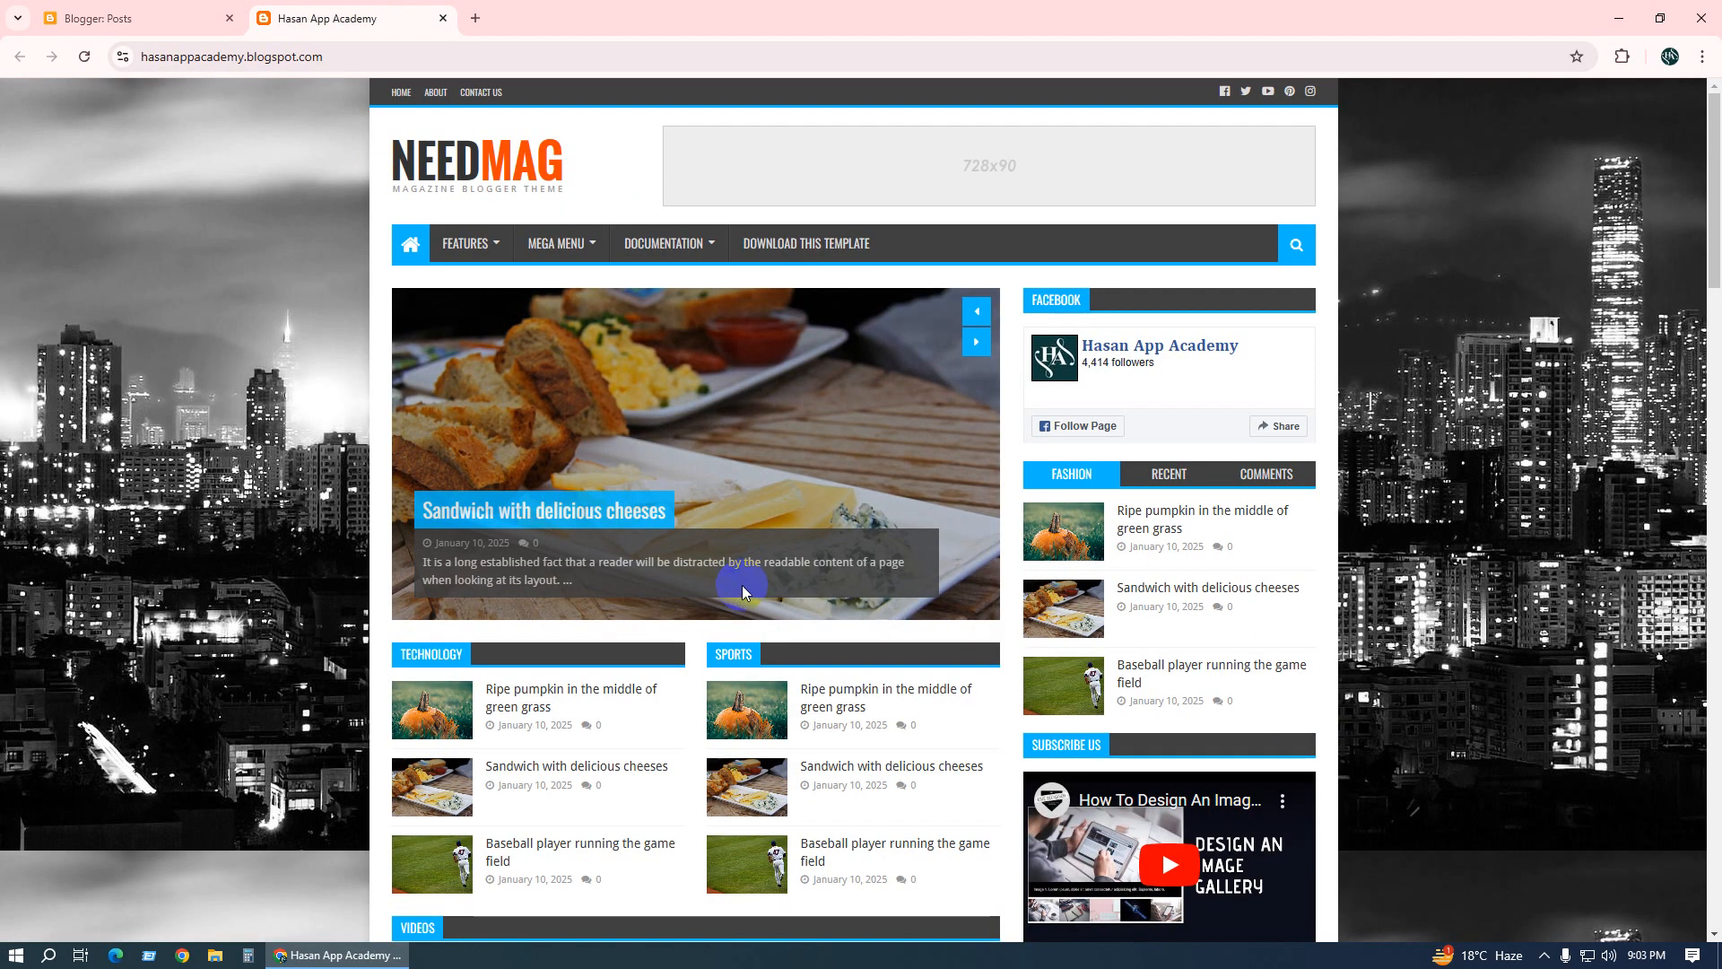
pyautogui.scroll(-5, 741, 585)
pyautogui.scroll(-20, 737, 600)
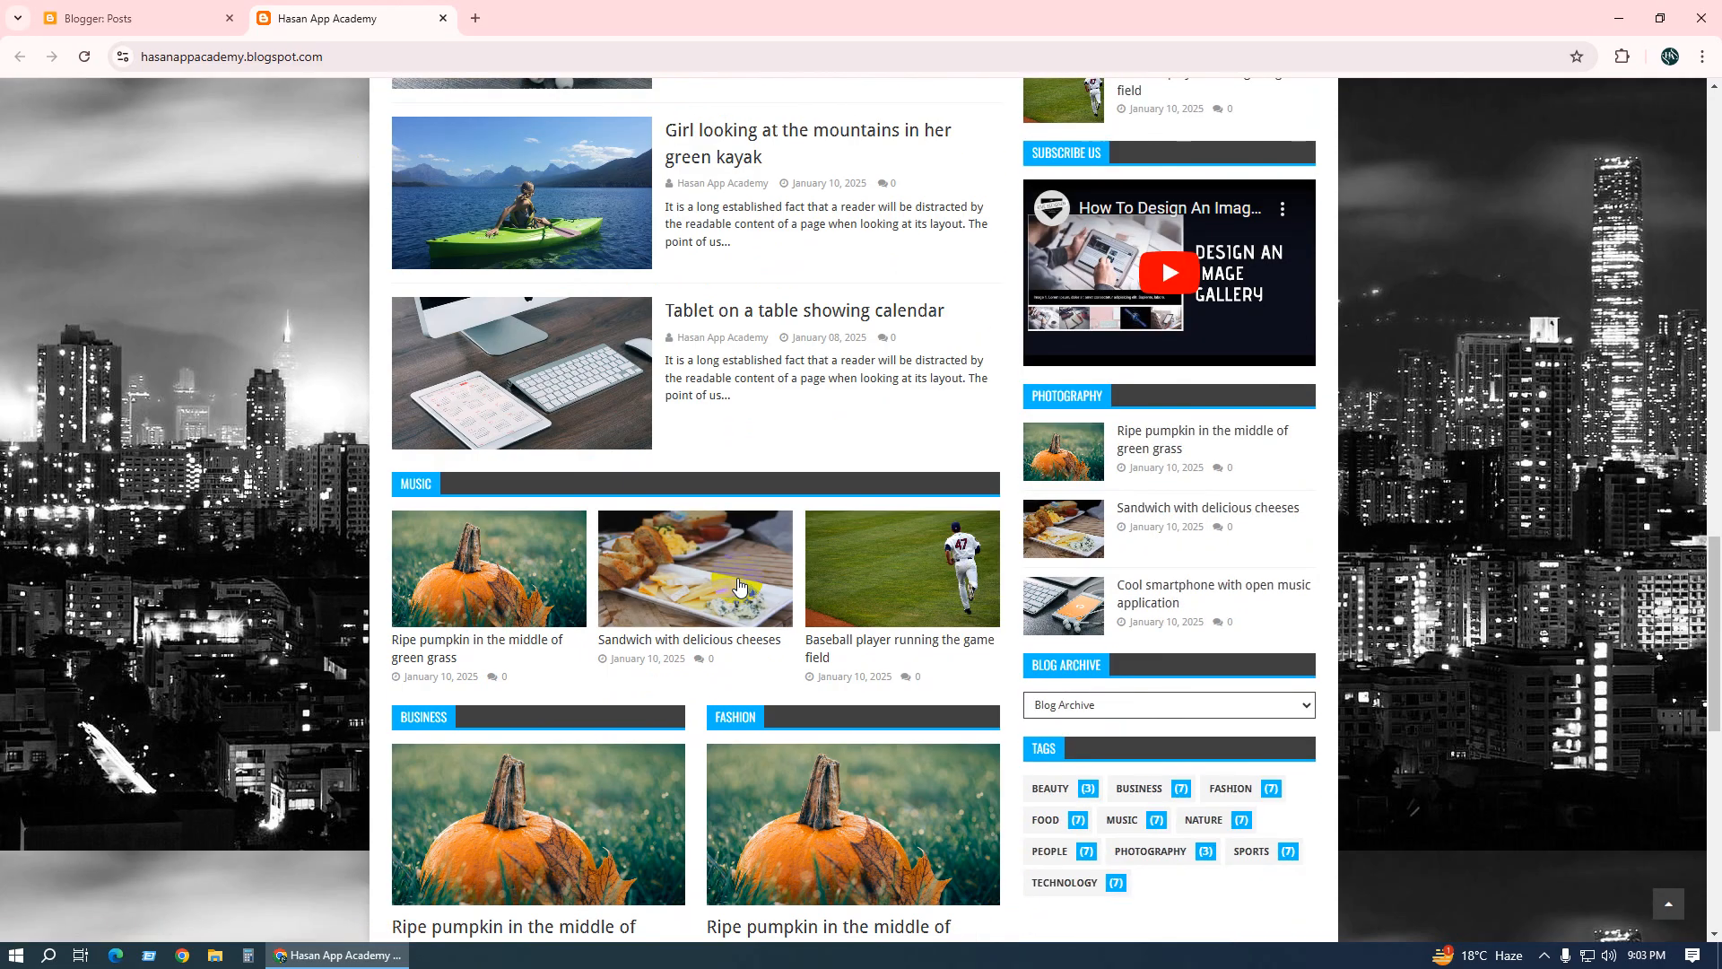
pyautogui.scroll(-5, 741, 581)
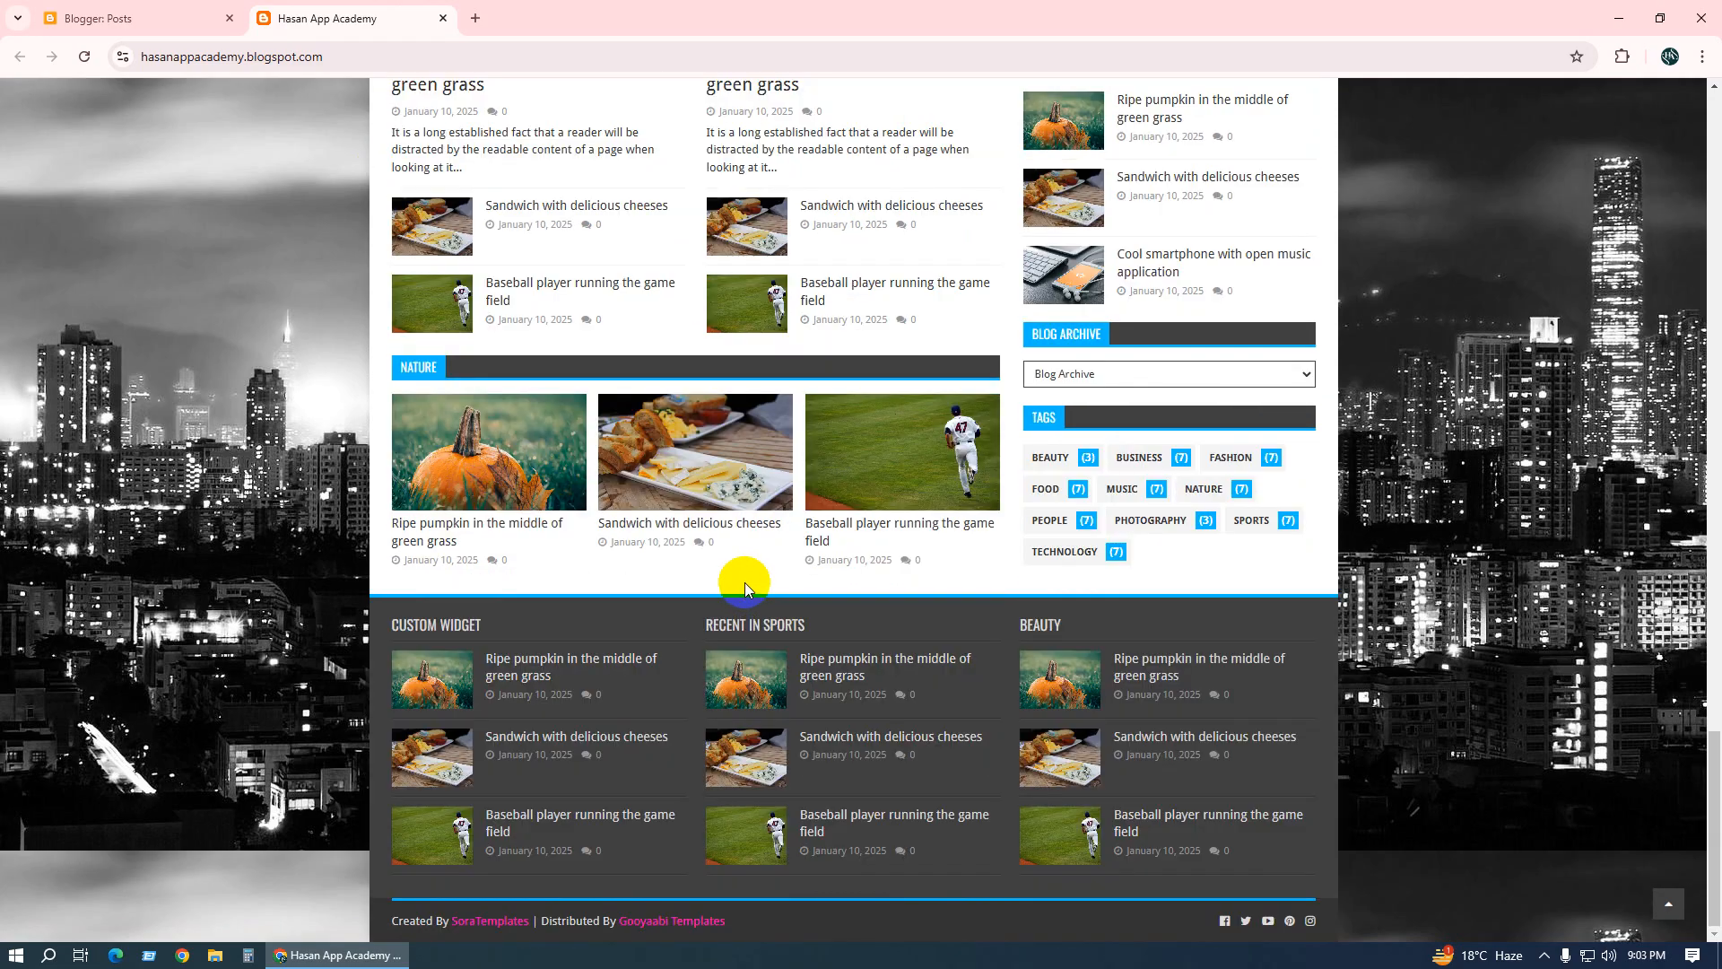
pyautogui.scroll(6, 745, 583)
pyautogui.scroll(20, 745, 579)
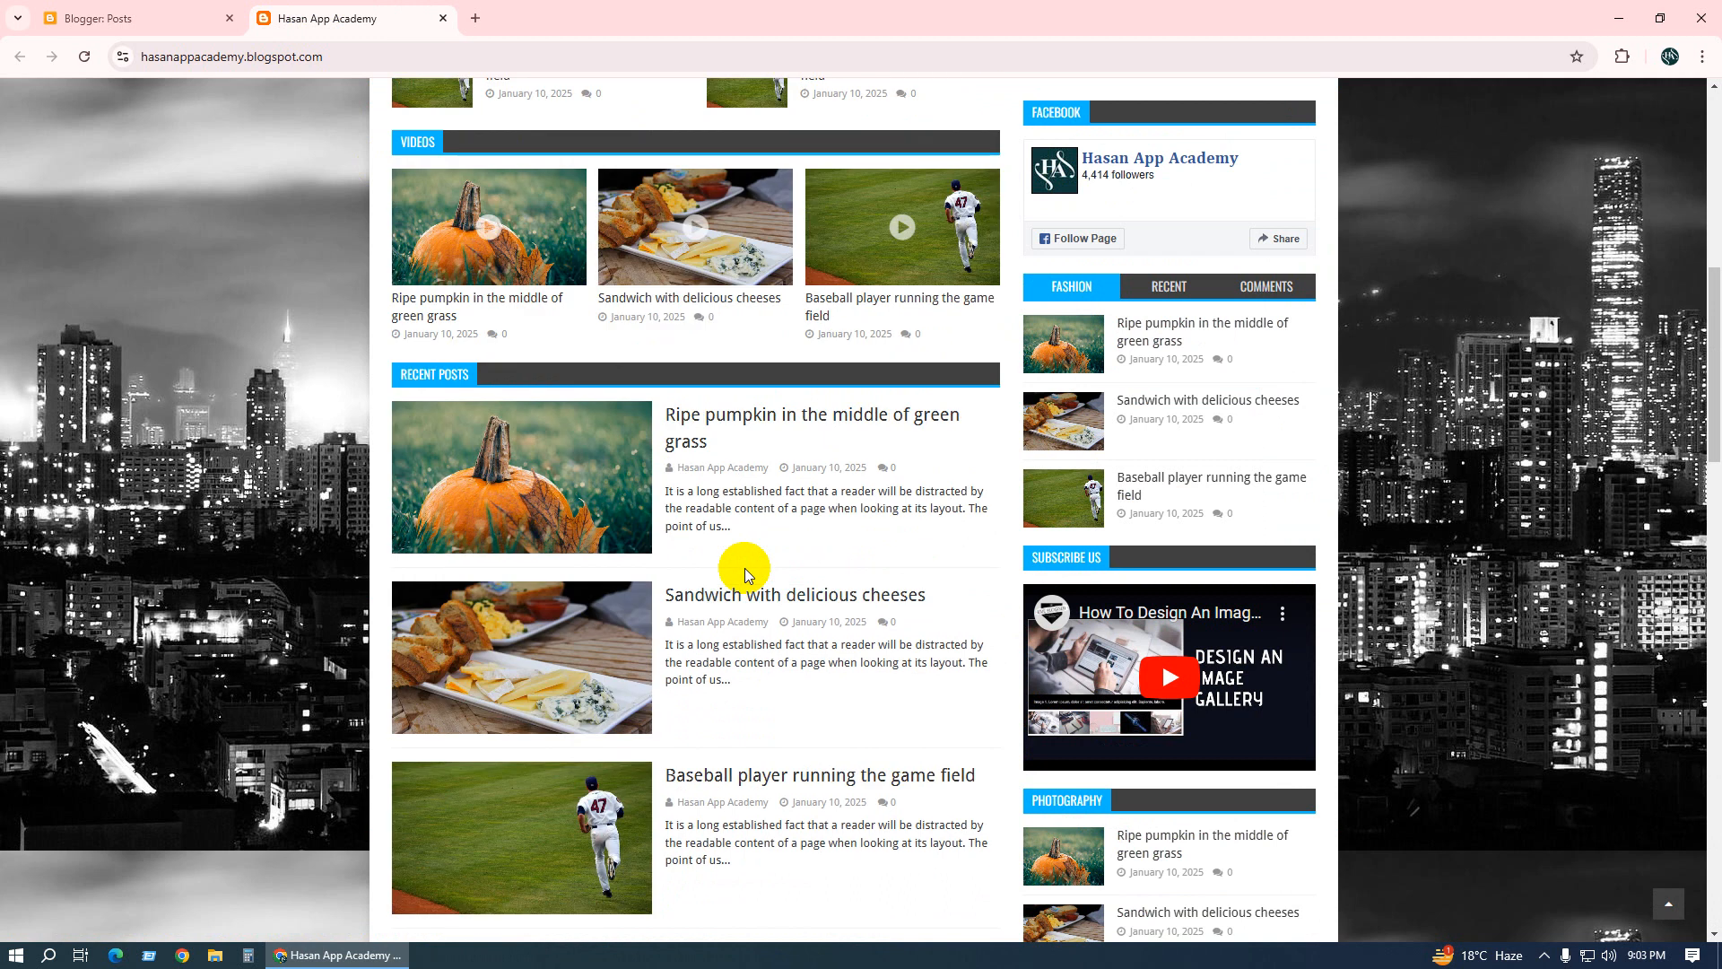
pyautogui.scroll(5, 746, 577)
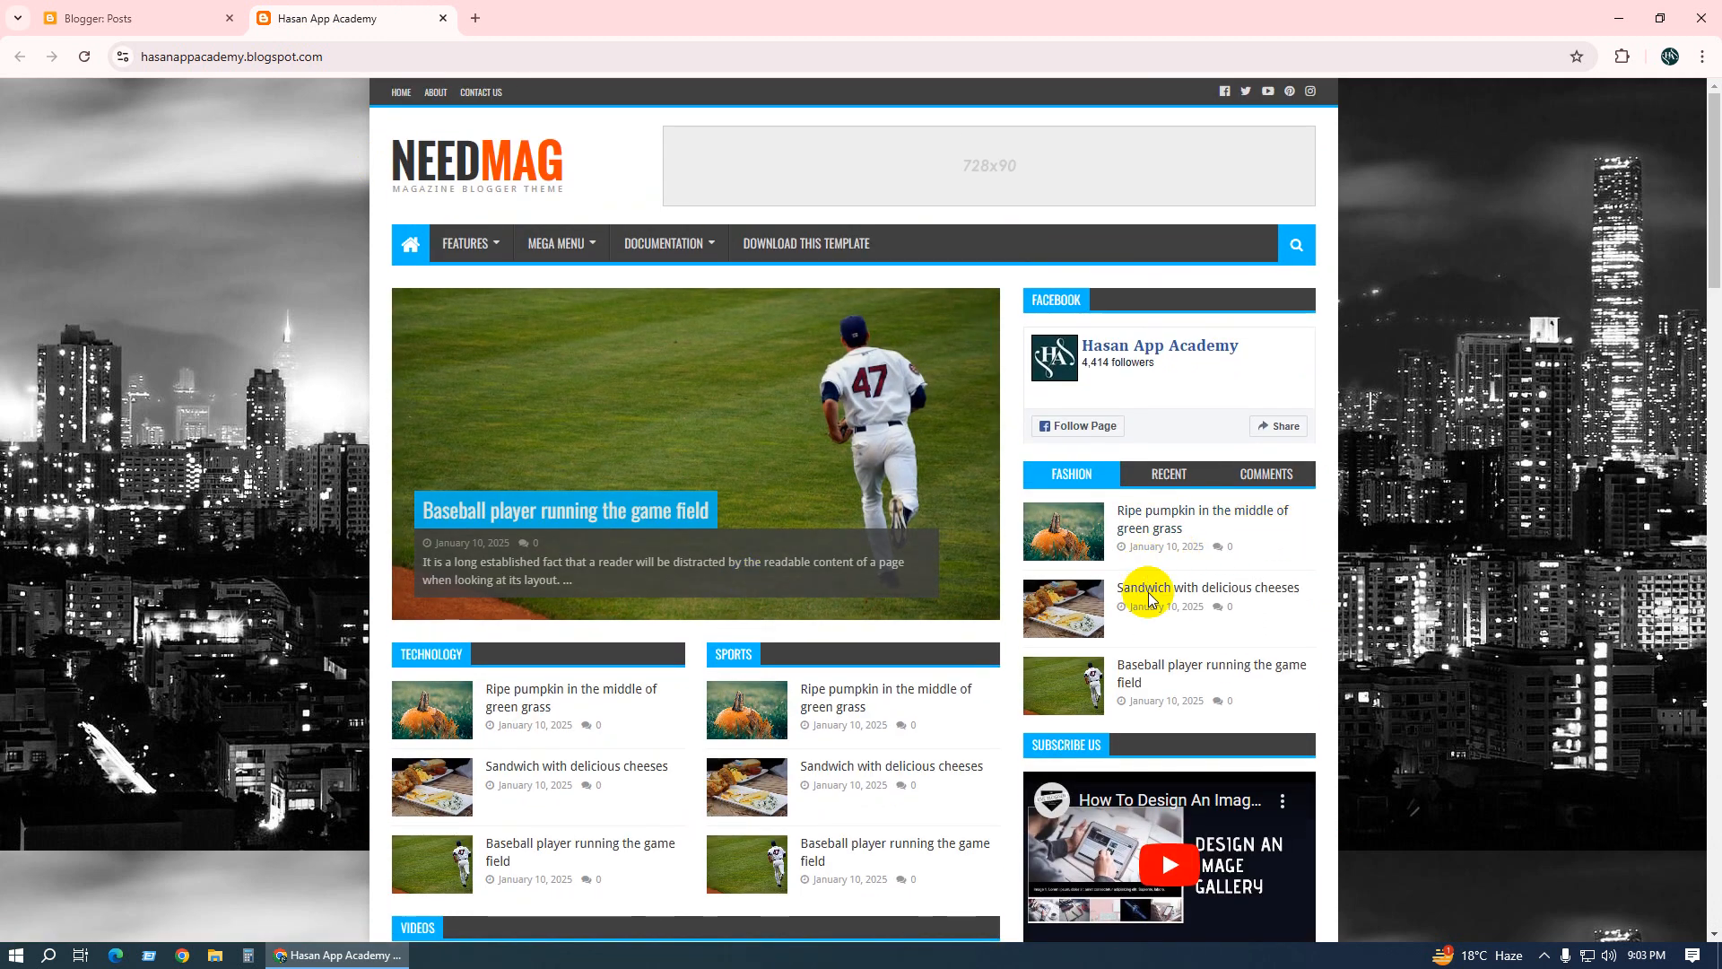
pyautogui.scroll(-15, 1005, 626)
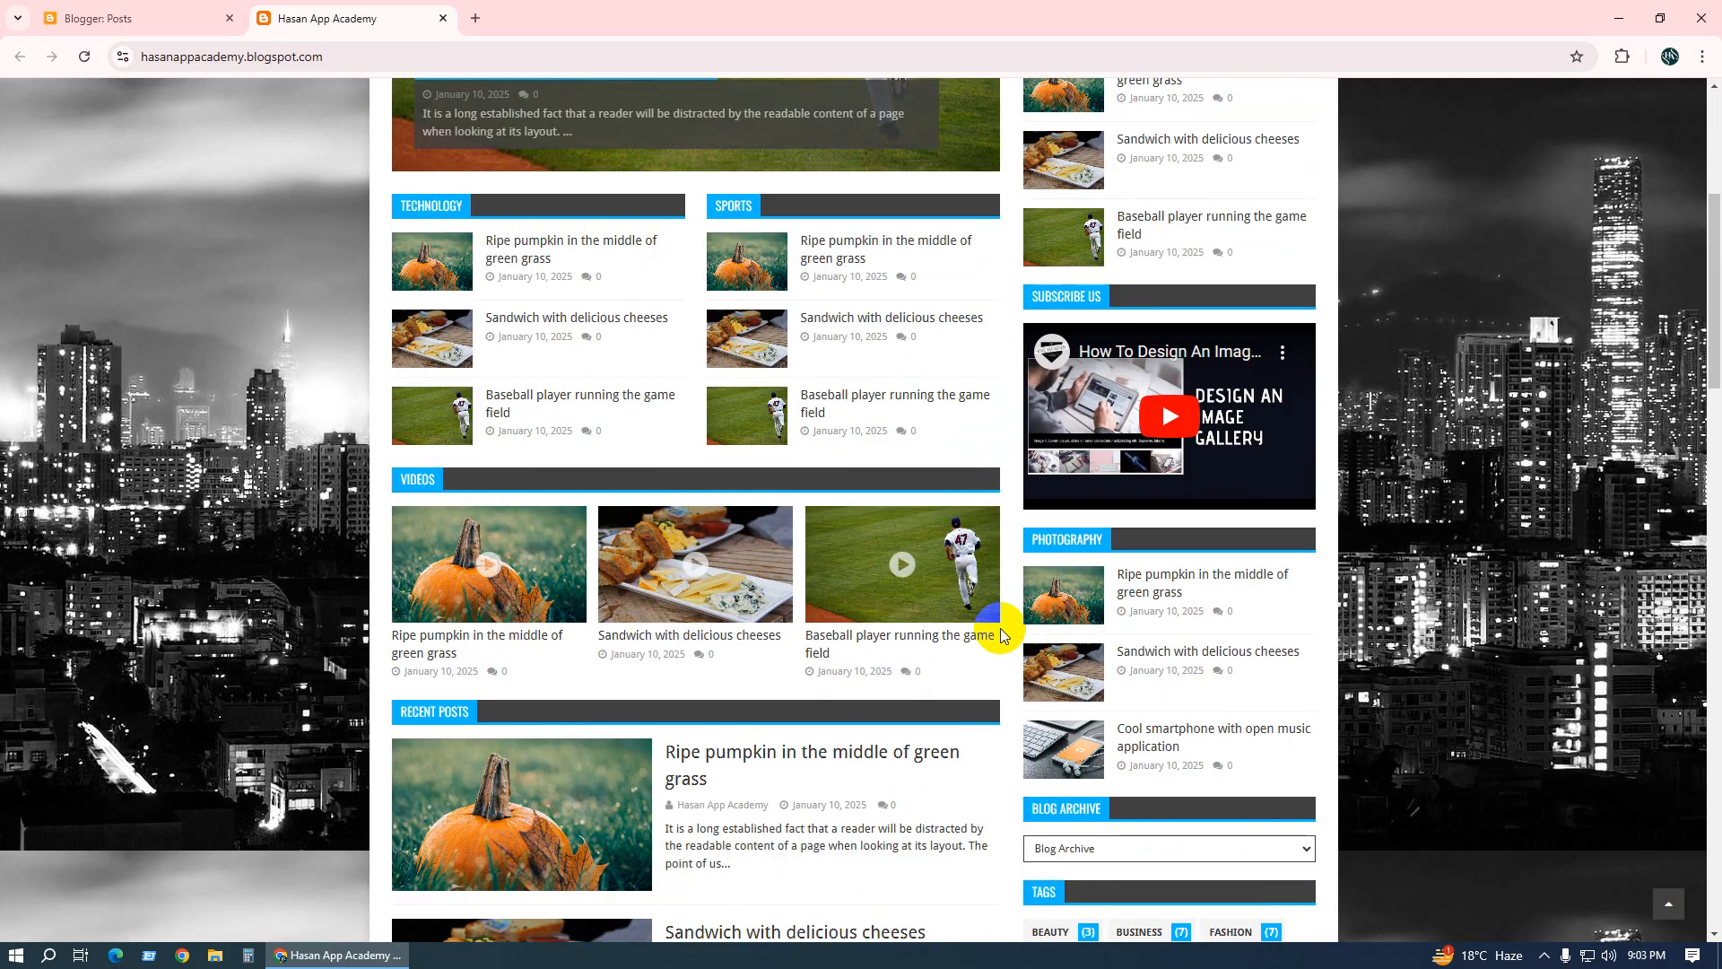
pyautogui.scroll(-18, 994, 632)
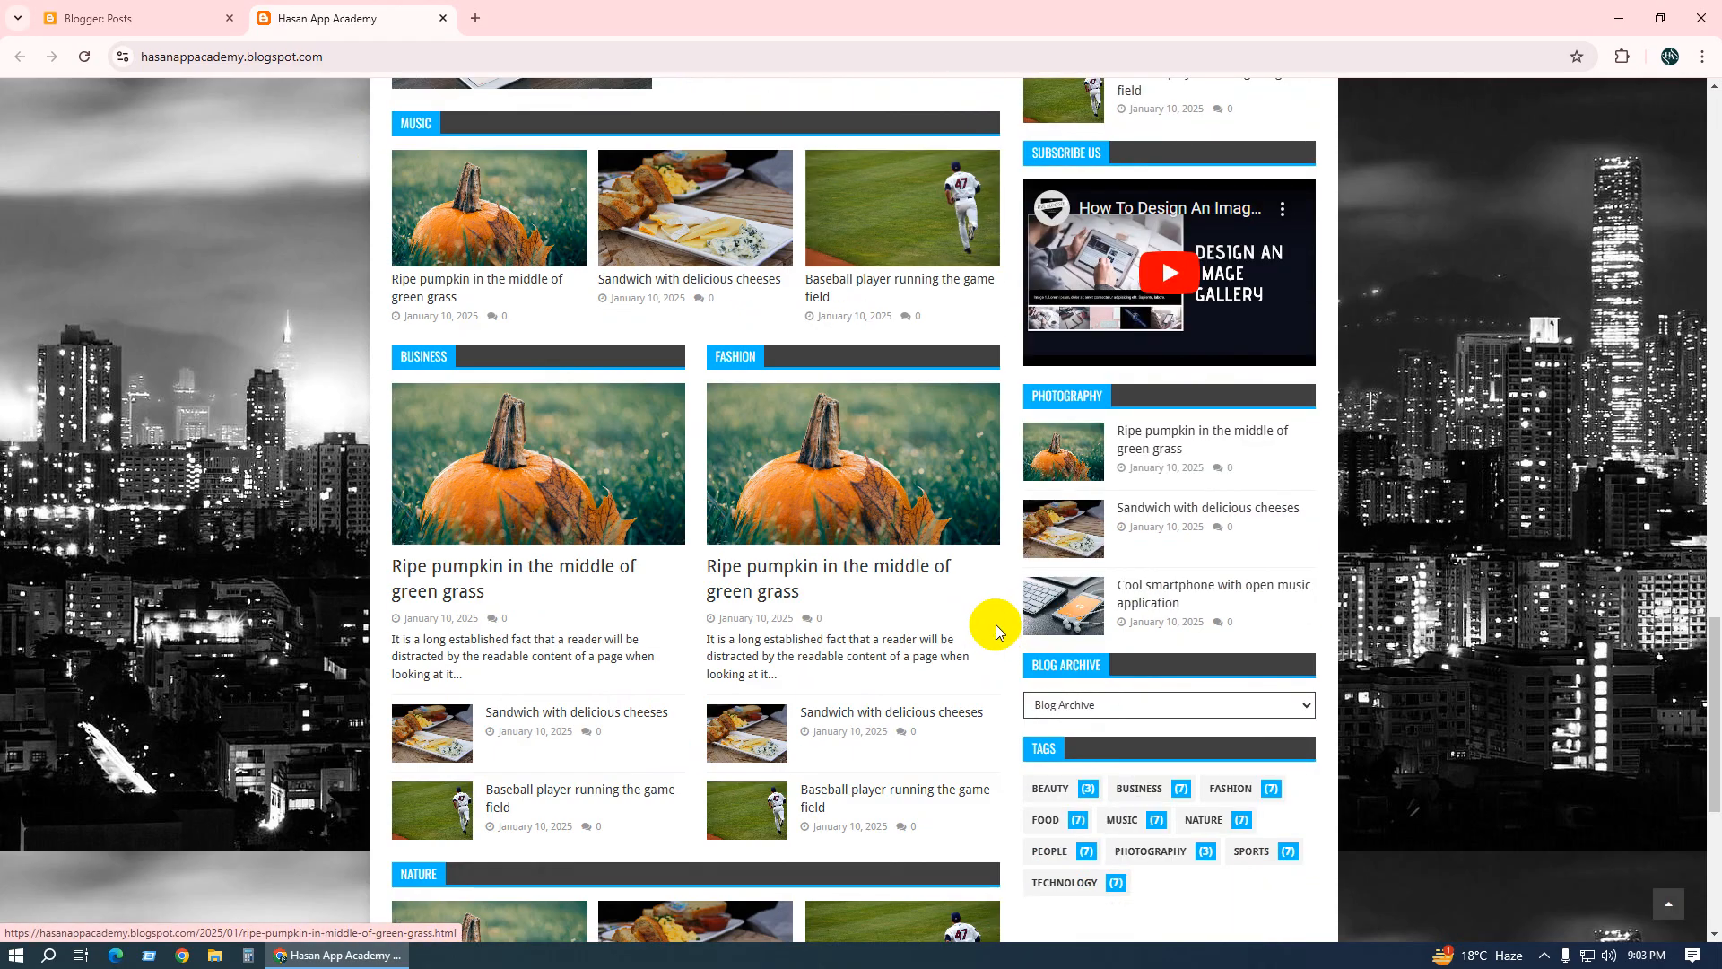
pyautogui.scroll(10, 987, 616)
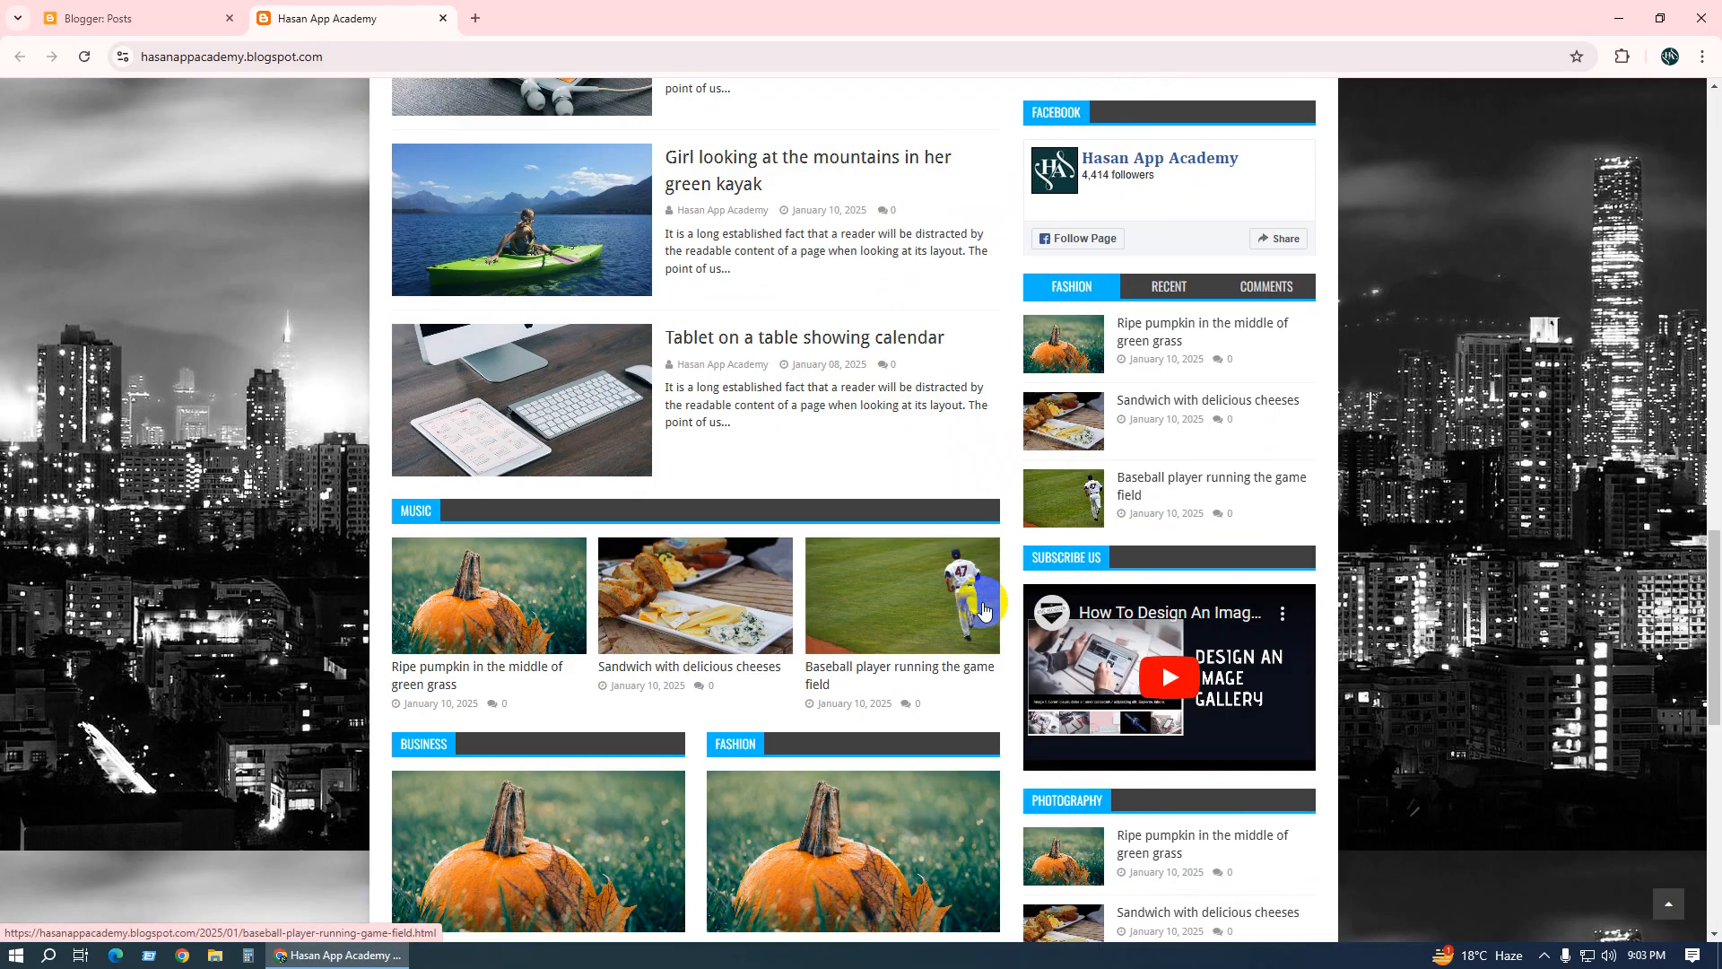
pyautogui.scroll(15, 966, 594)
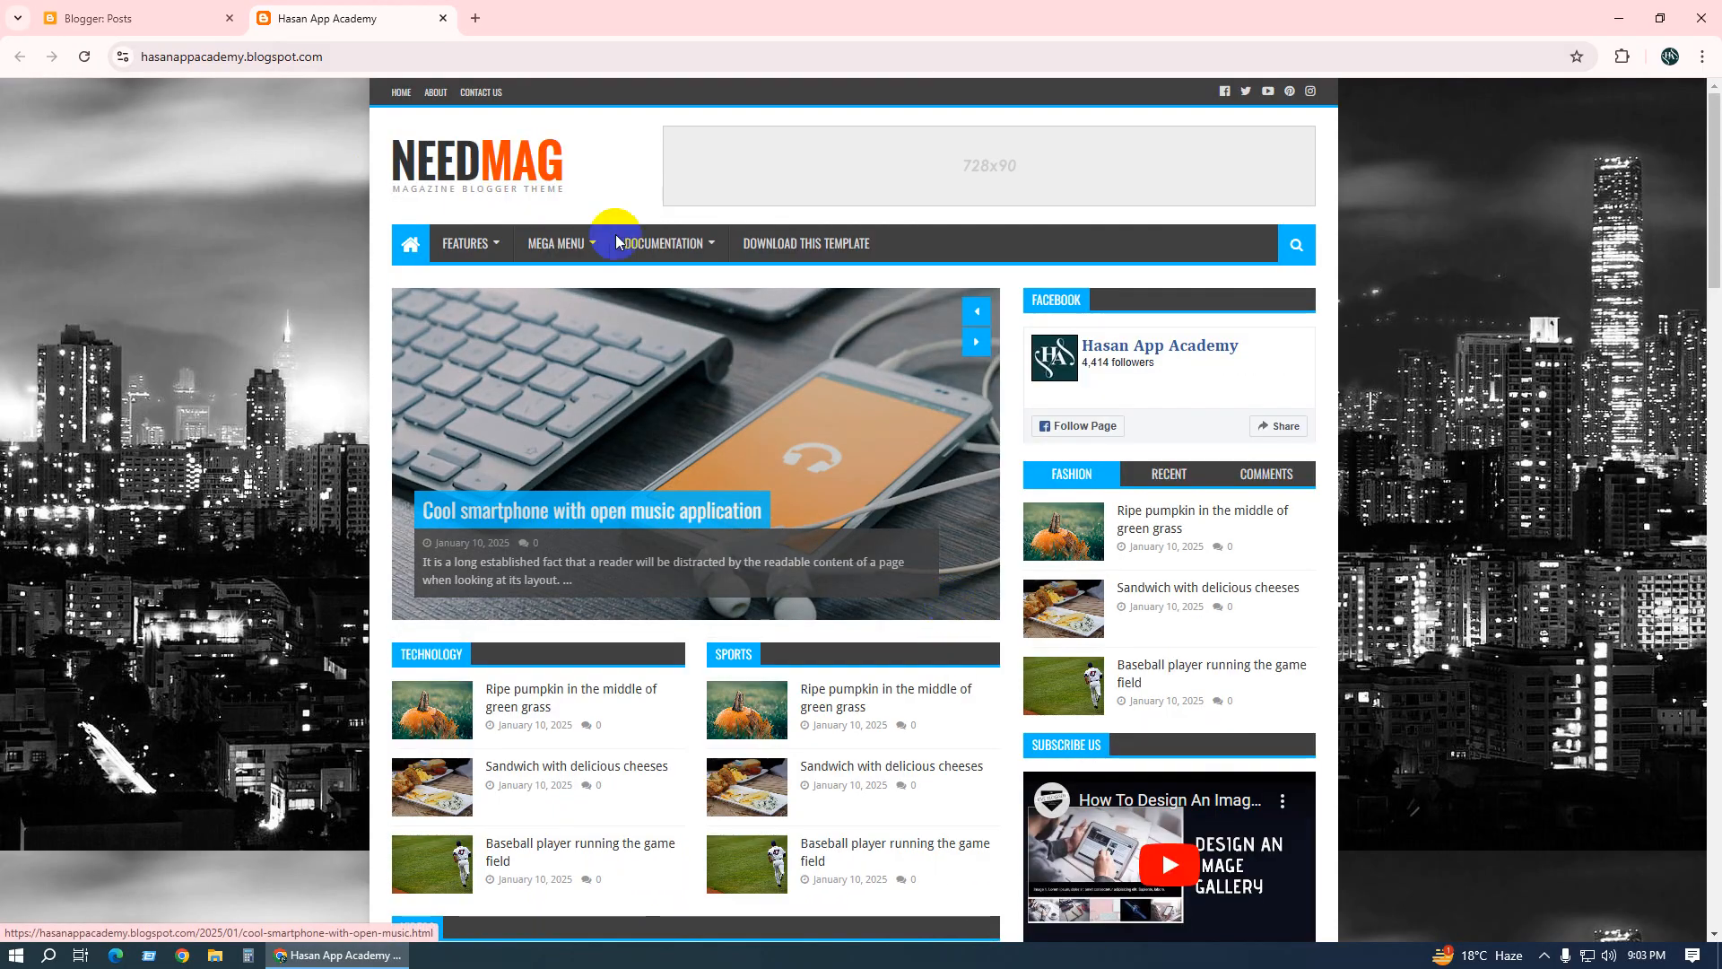
# Compare the dashboard's posts list with how the posts are arranged in the live homepage's sections.
pyautogui.click(99, 18)
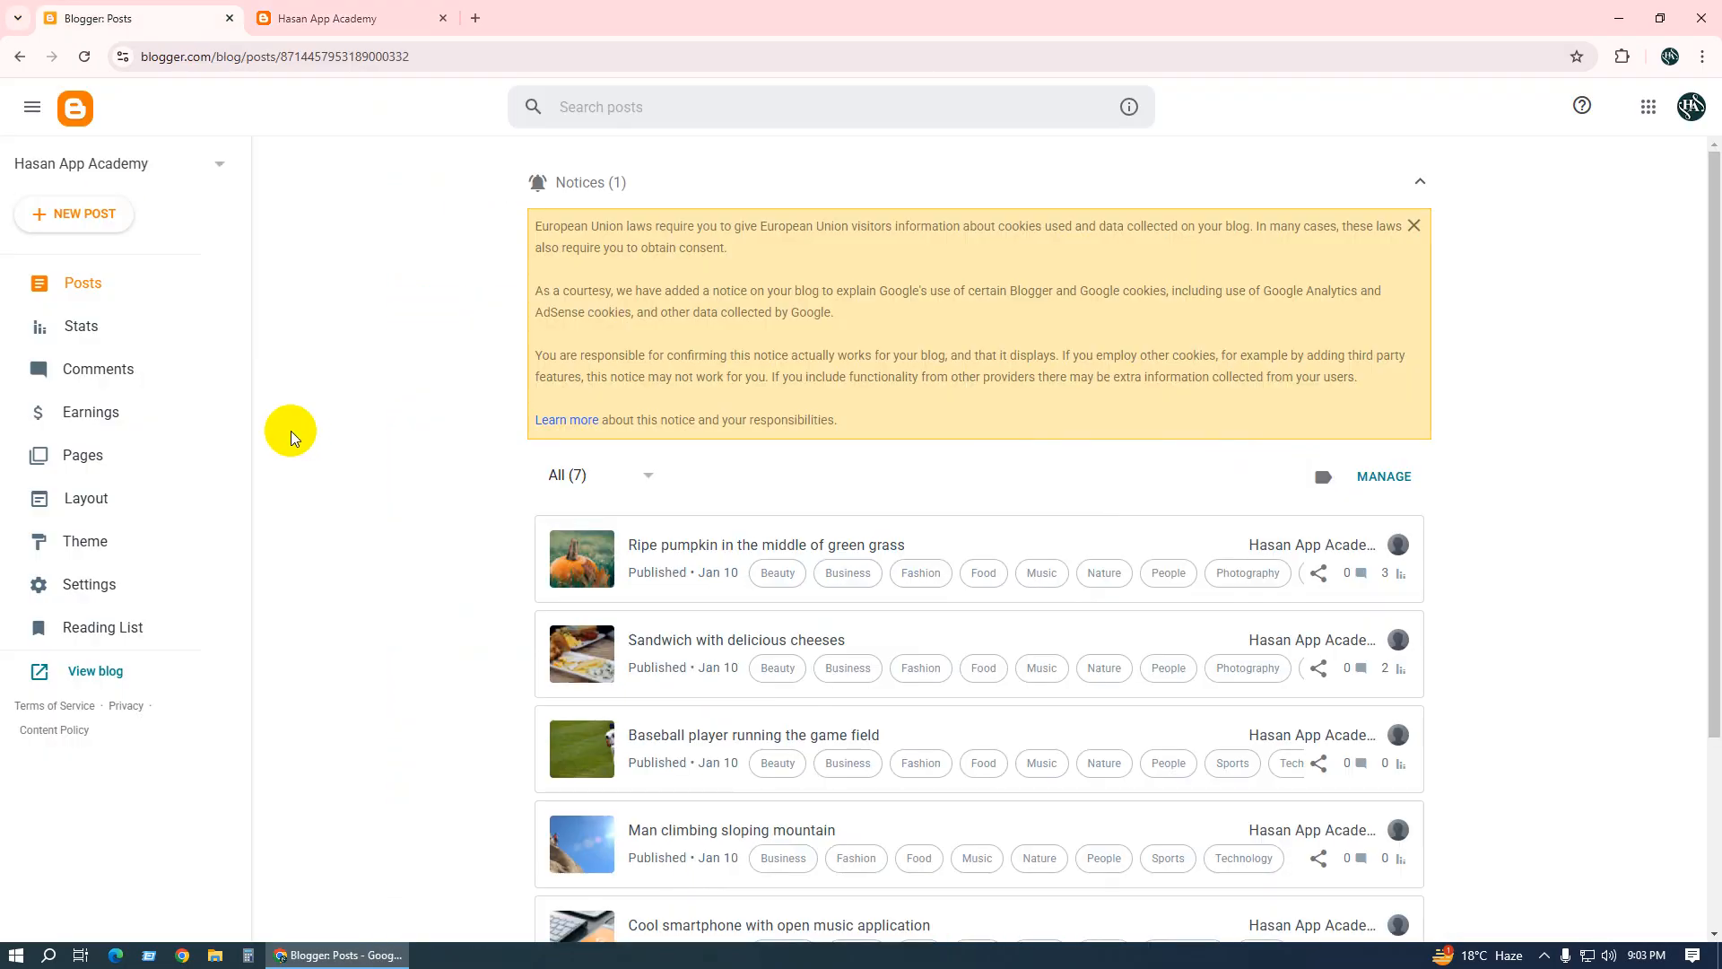
pyautogui.click(134, 288)
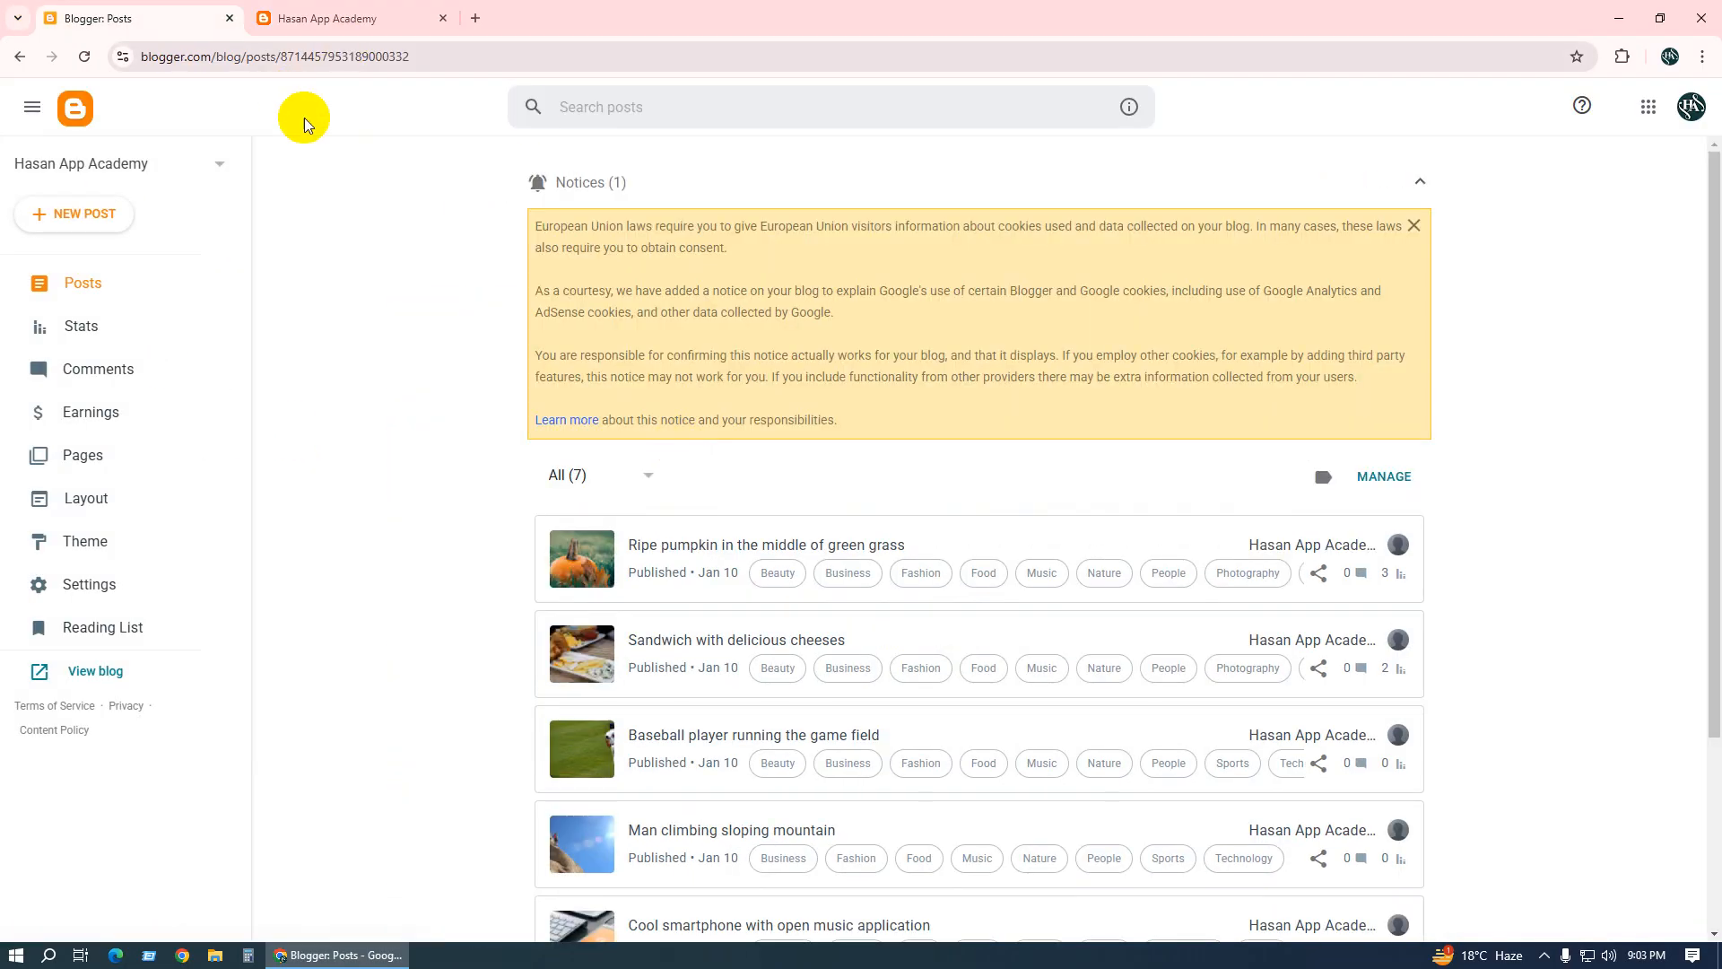
pyautogui.click(333, 18)
pyautogui.scroll(-6, 1094, 579)
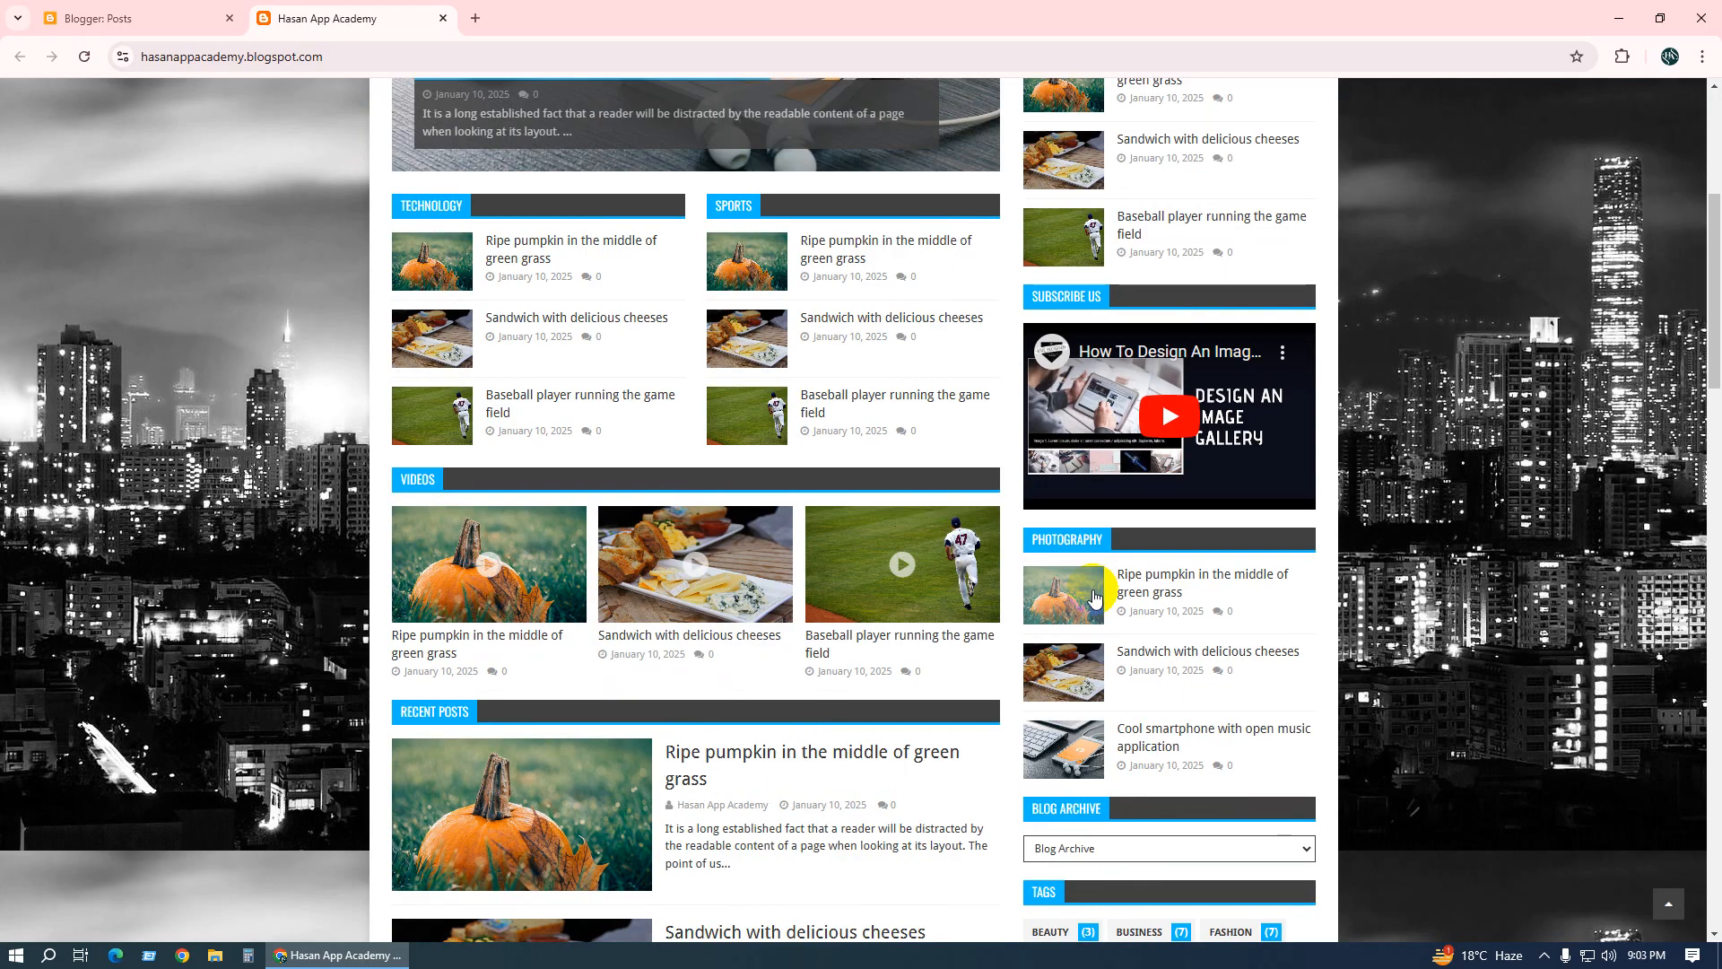
pyautogui.scroll(-10, 836, 603)
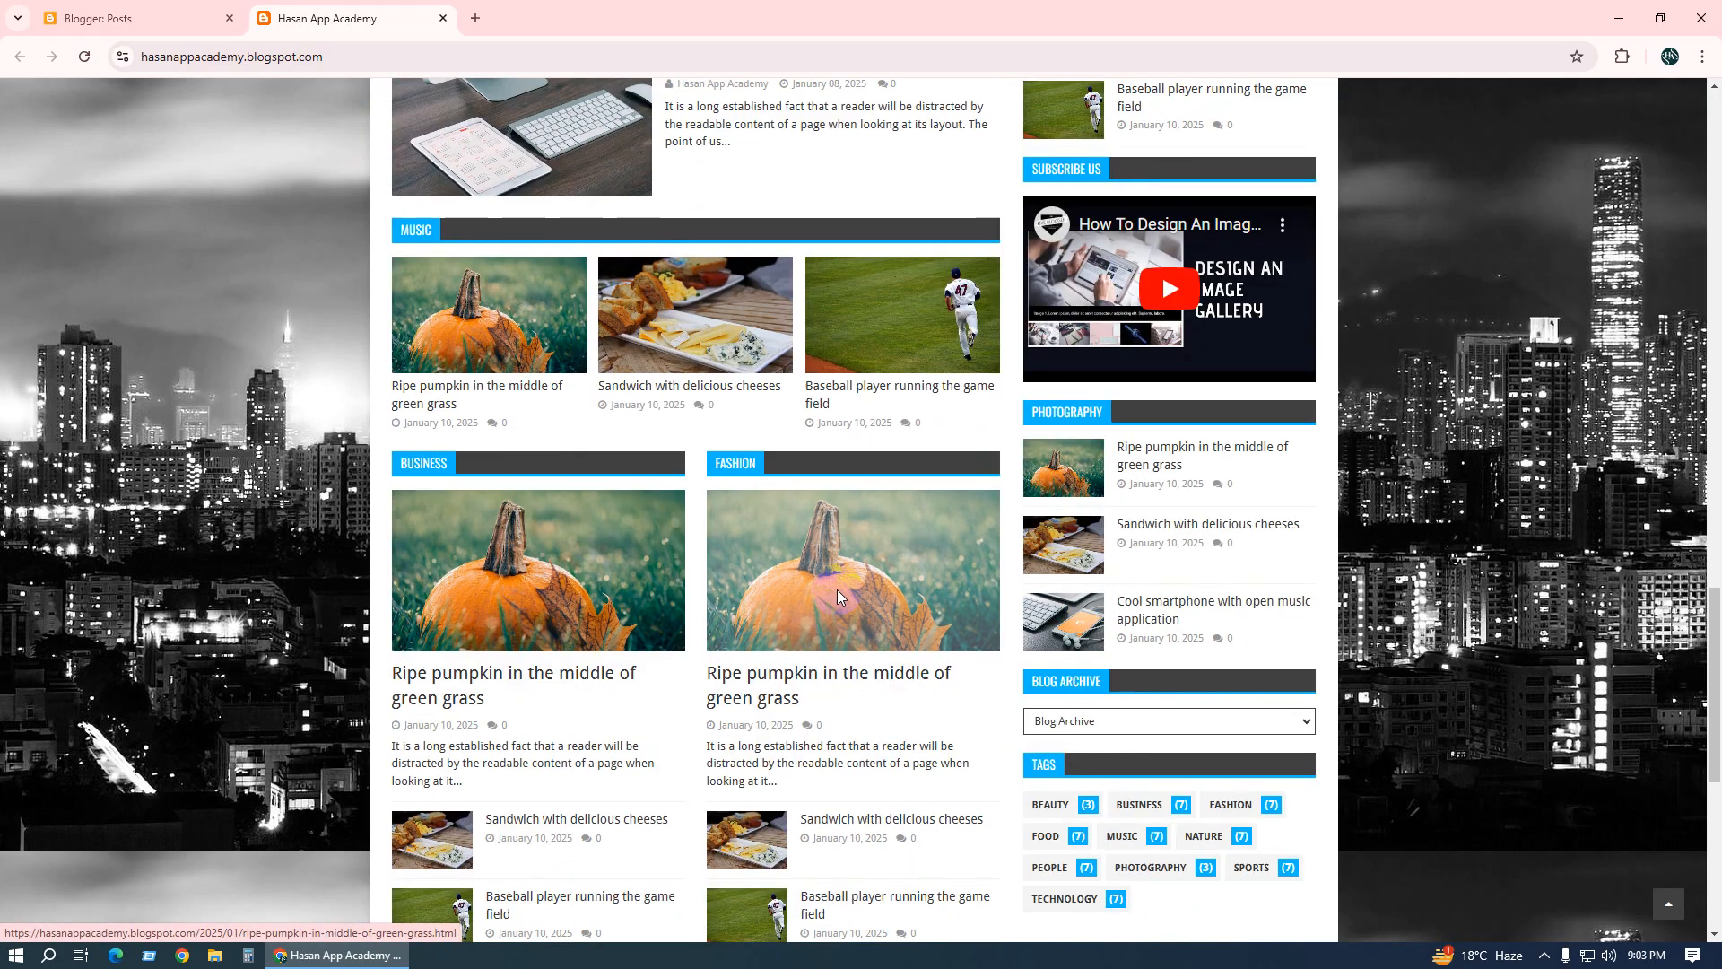
pyautogui.scroll(13, 825, 594)
pyautogui.scroll(15, 821, 592)
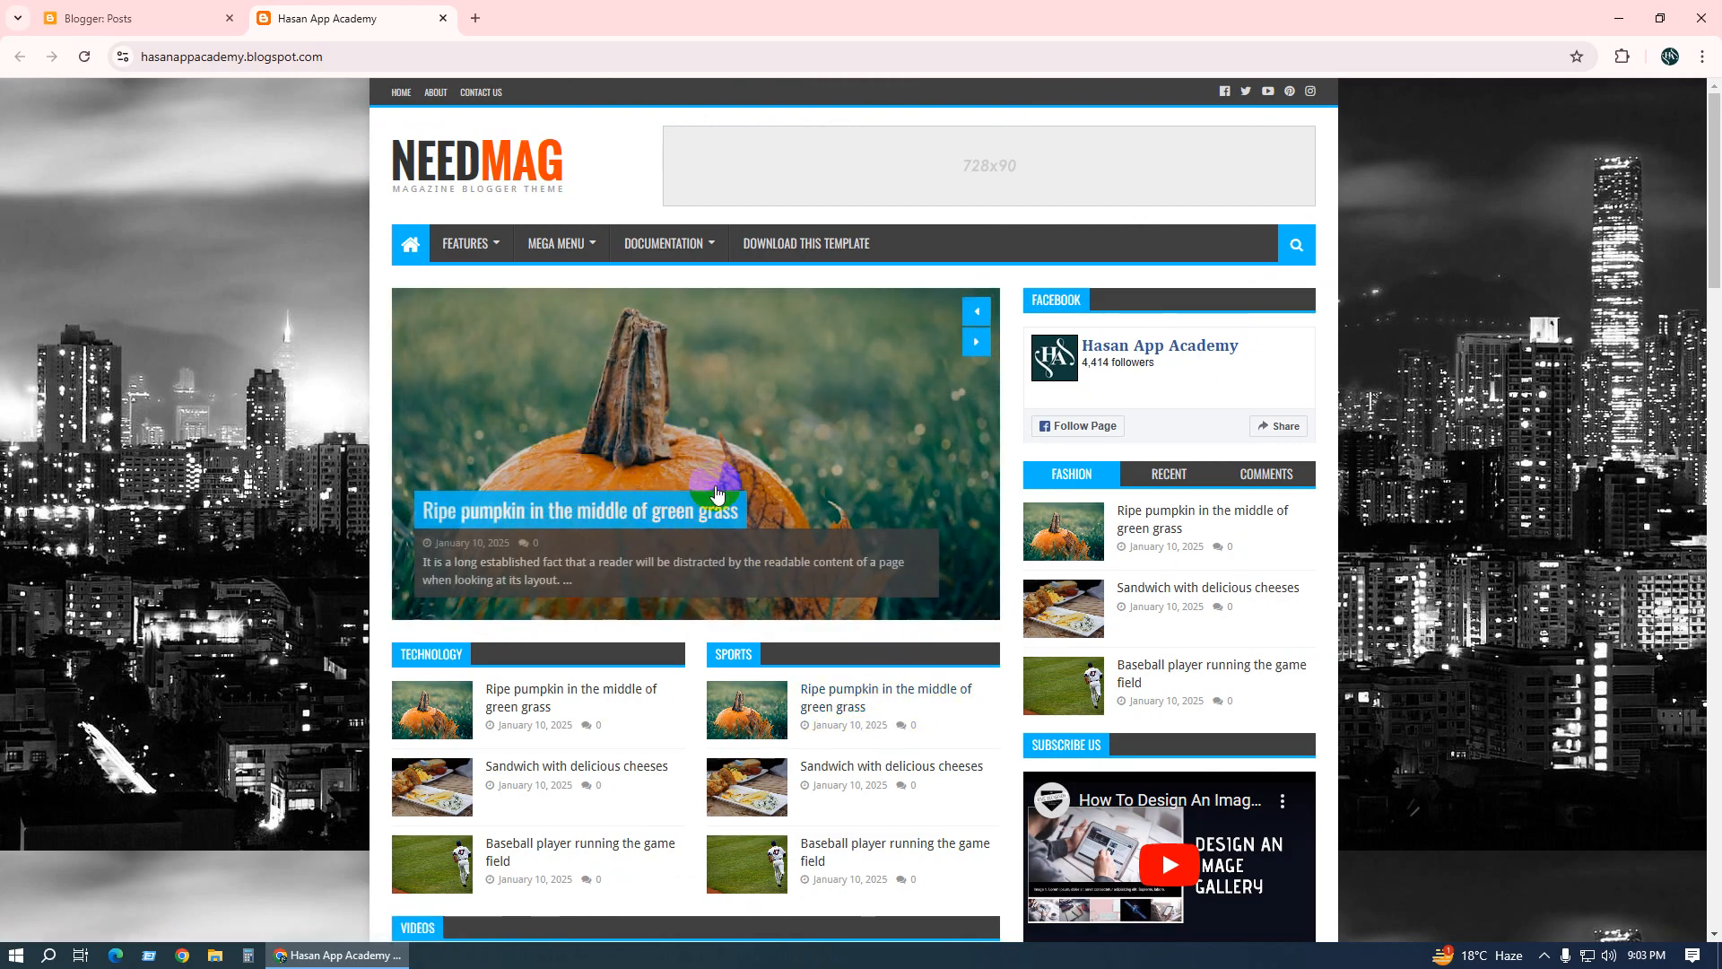
# Open the Main Slider gadget's configuration from the Blogger layout.
pyautogui.click(98, 18)
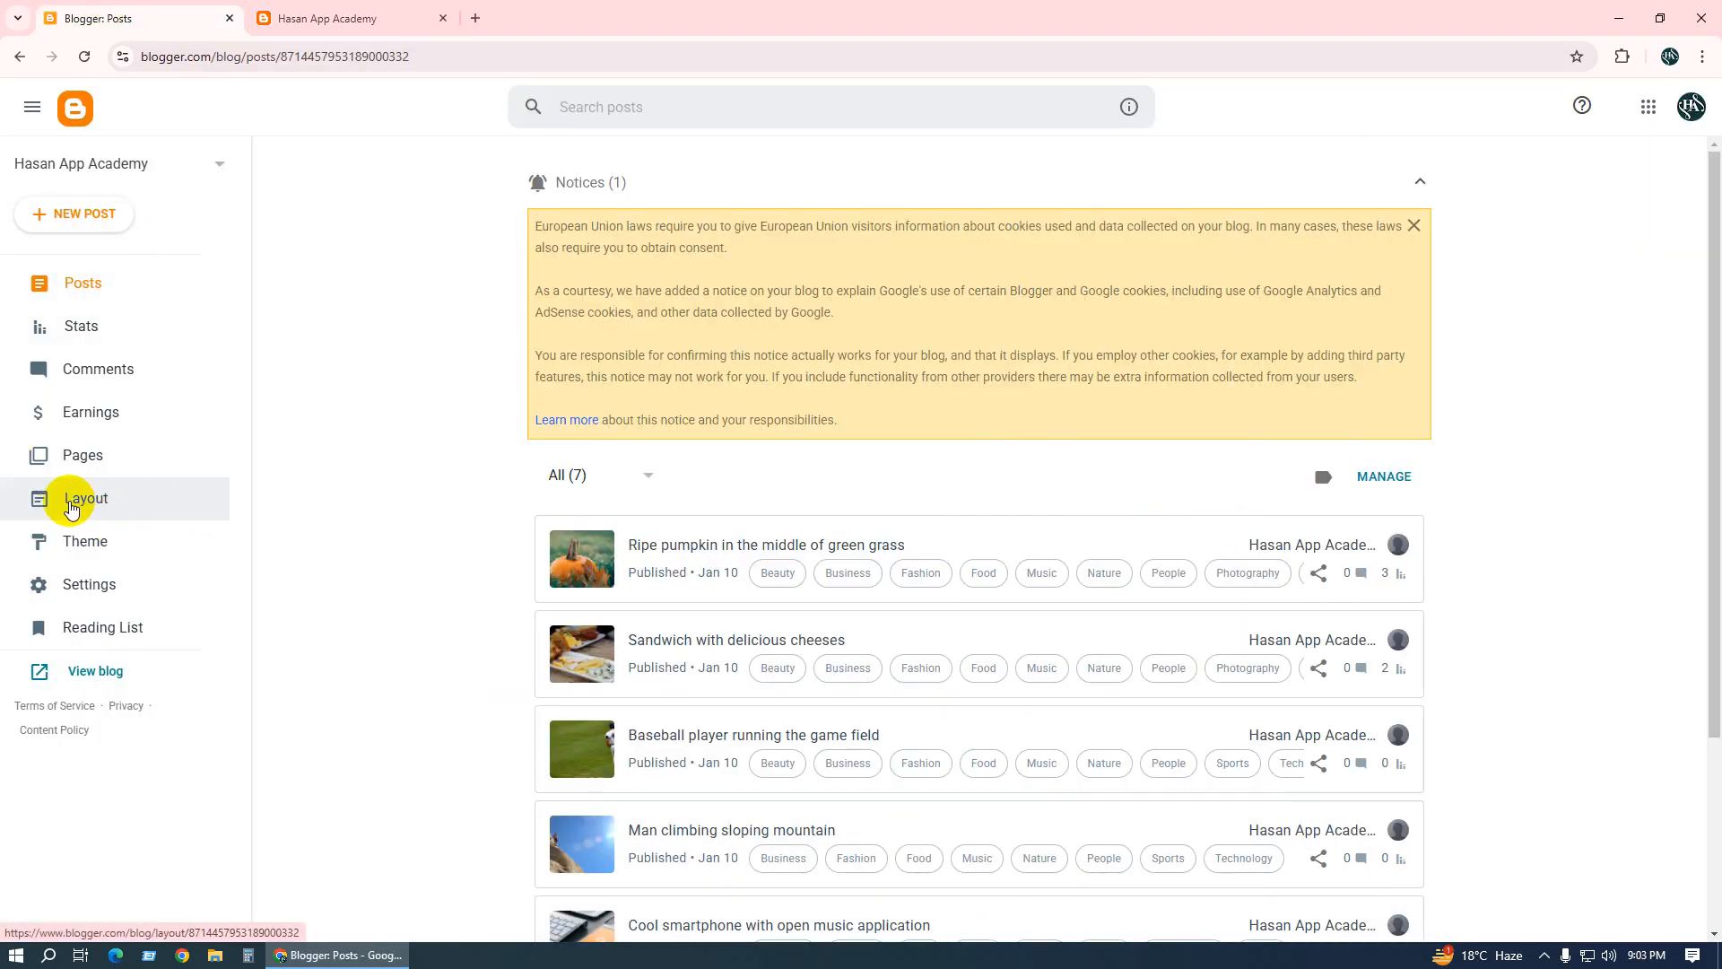
pyautogui.click(122, 497)
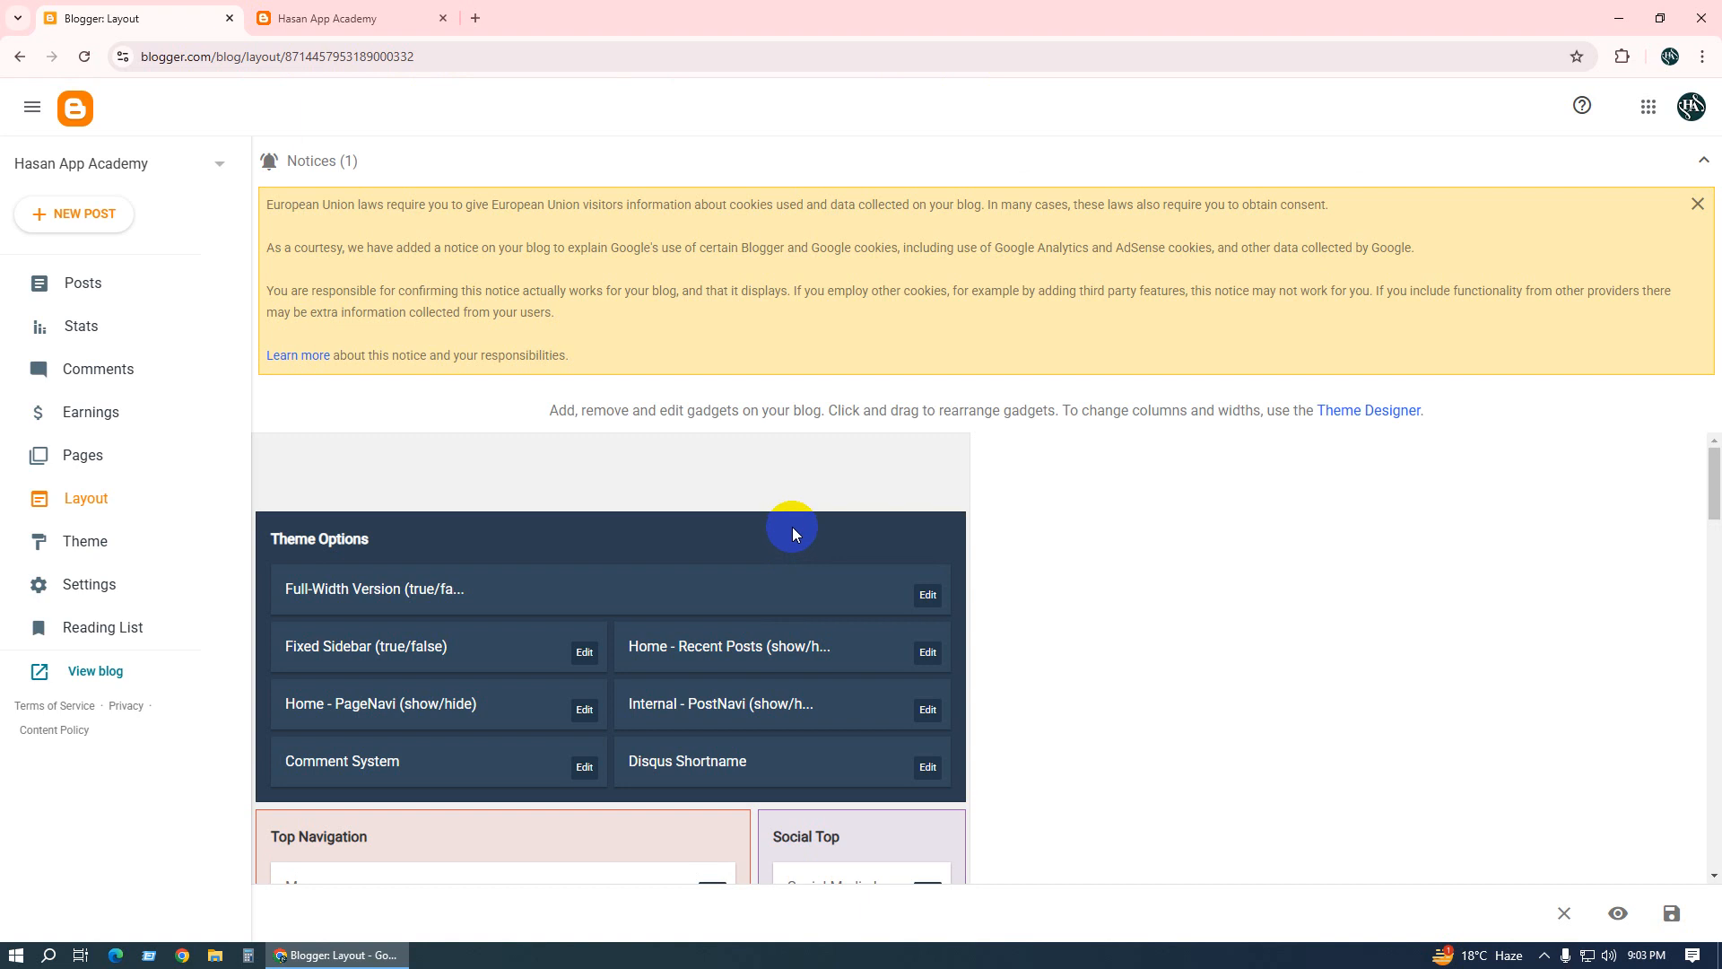
pyautogui.scroll(-1, 793, 526)
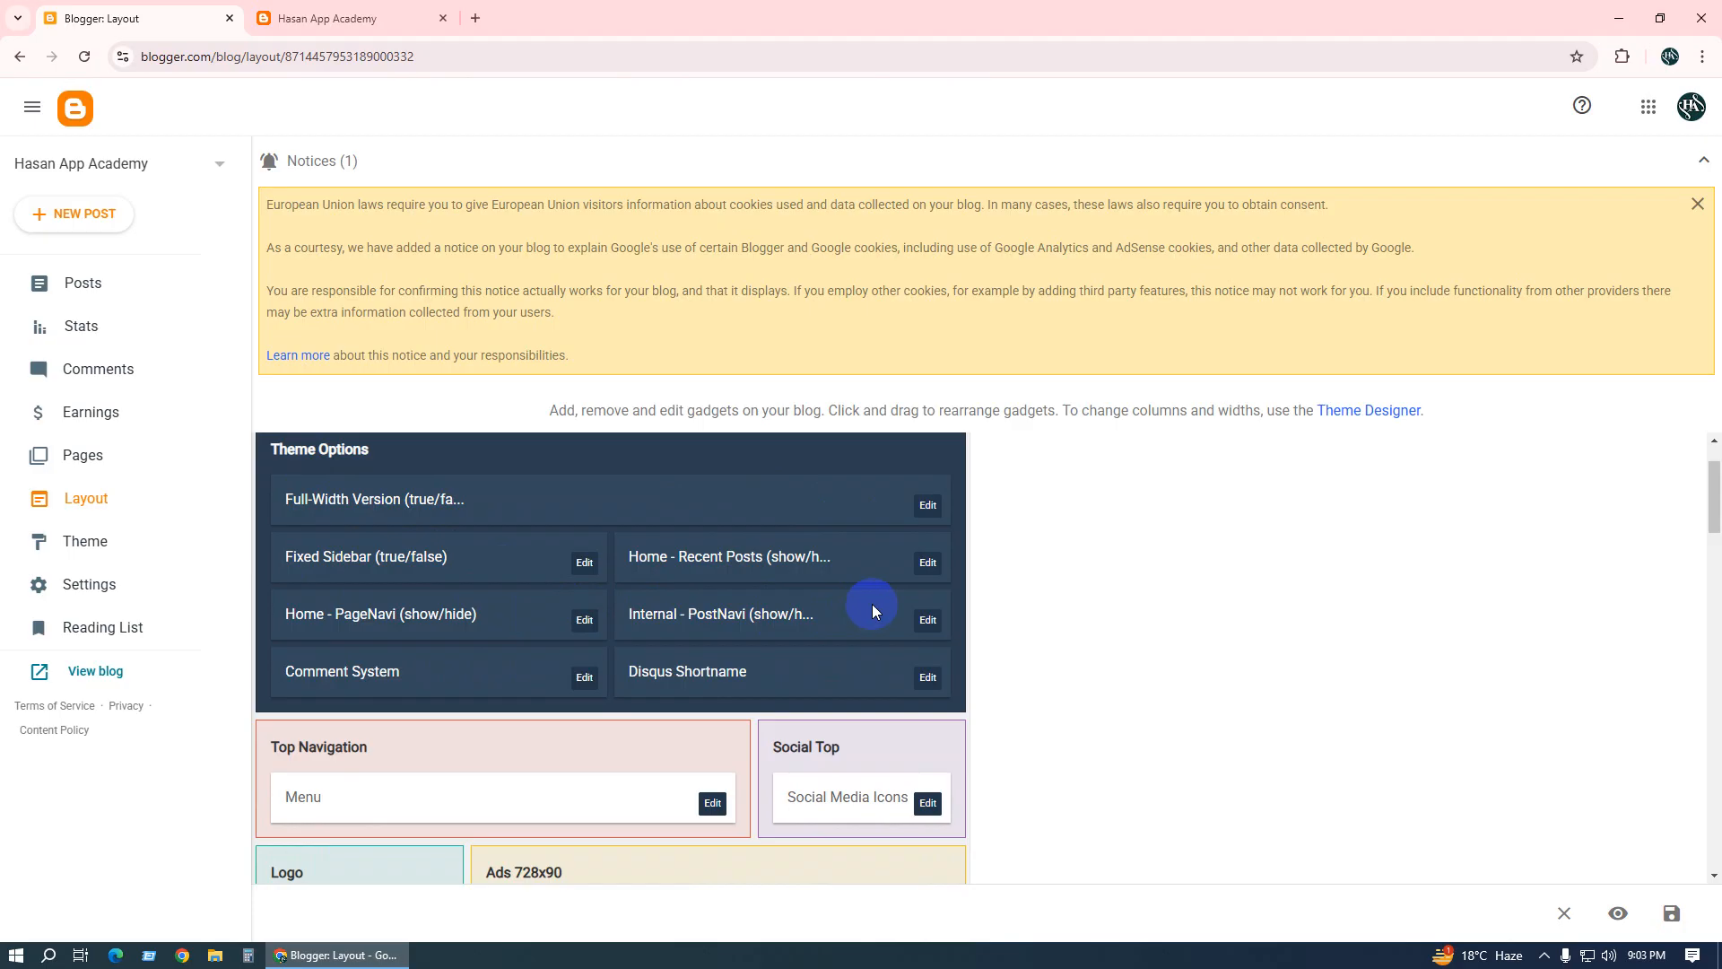
pyautogui.scroll(-5, 872, 604)
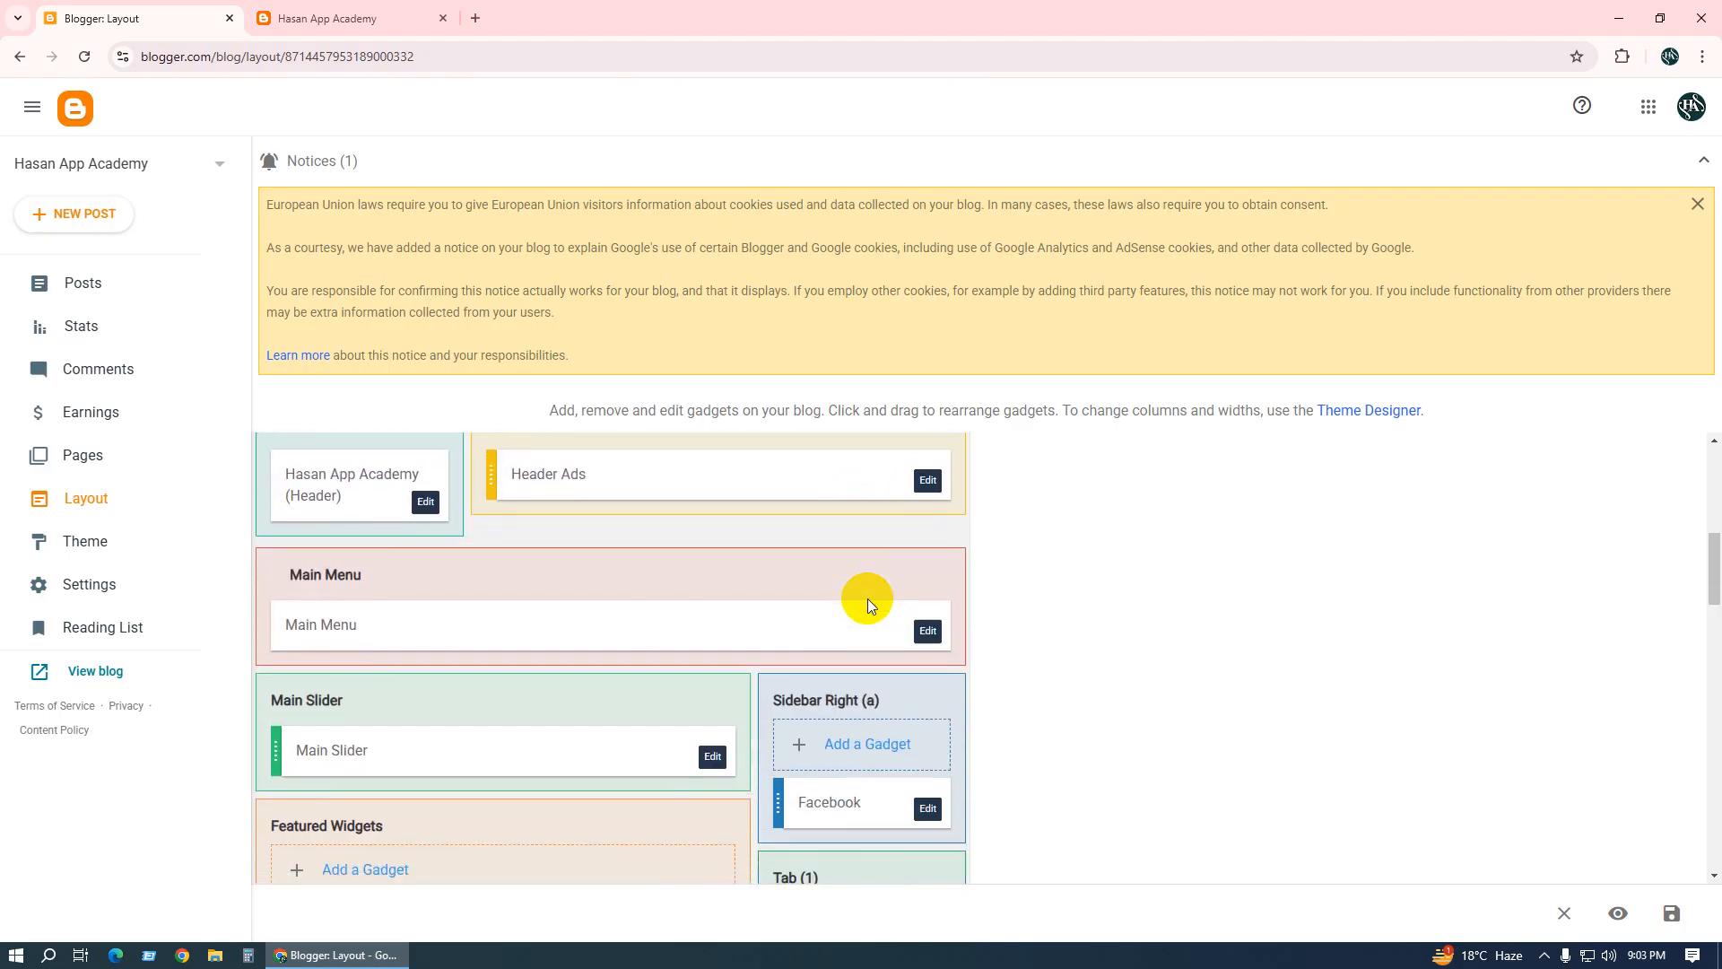
pyautogui.scroll(-1, 391, 622)
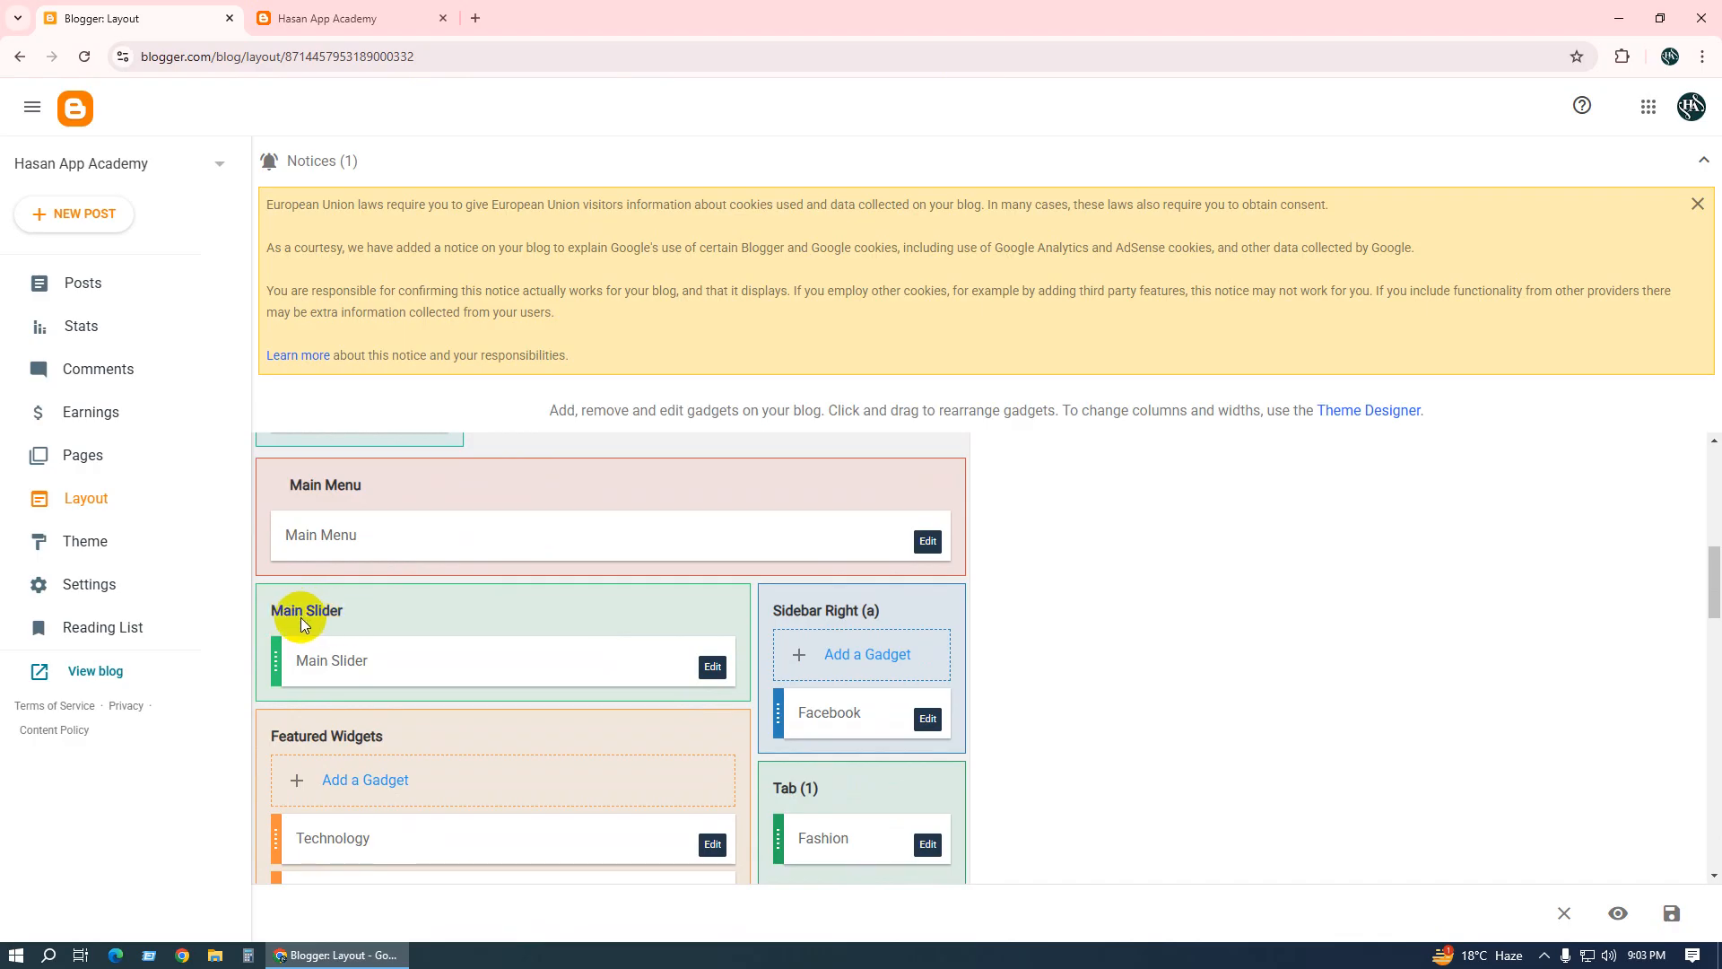
pyautogui.click(711, 669)
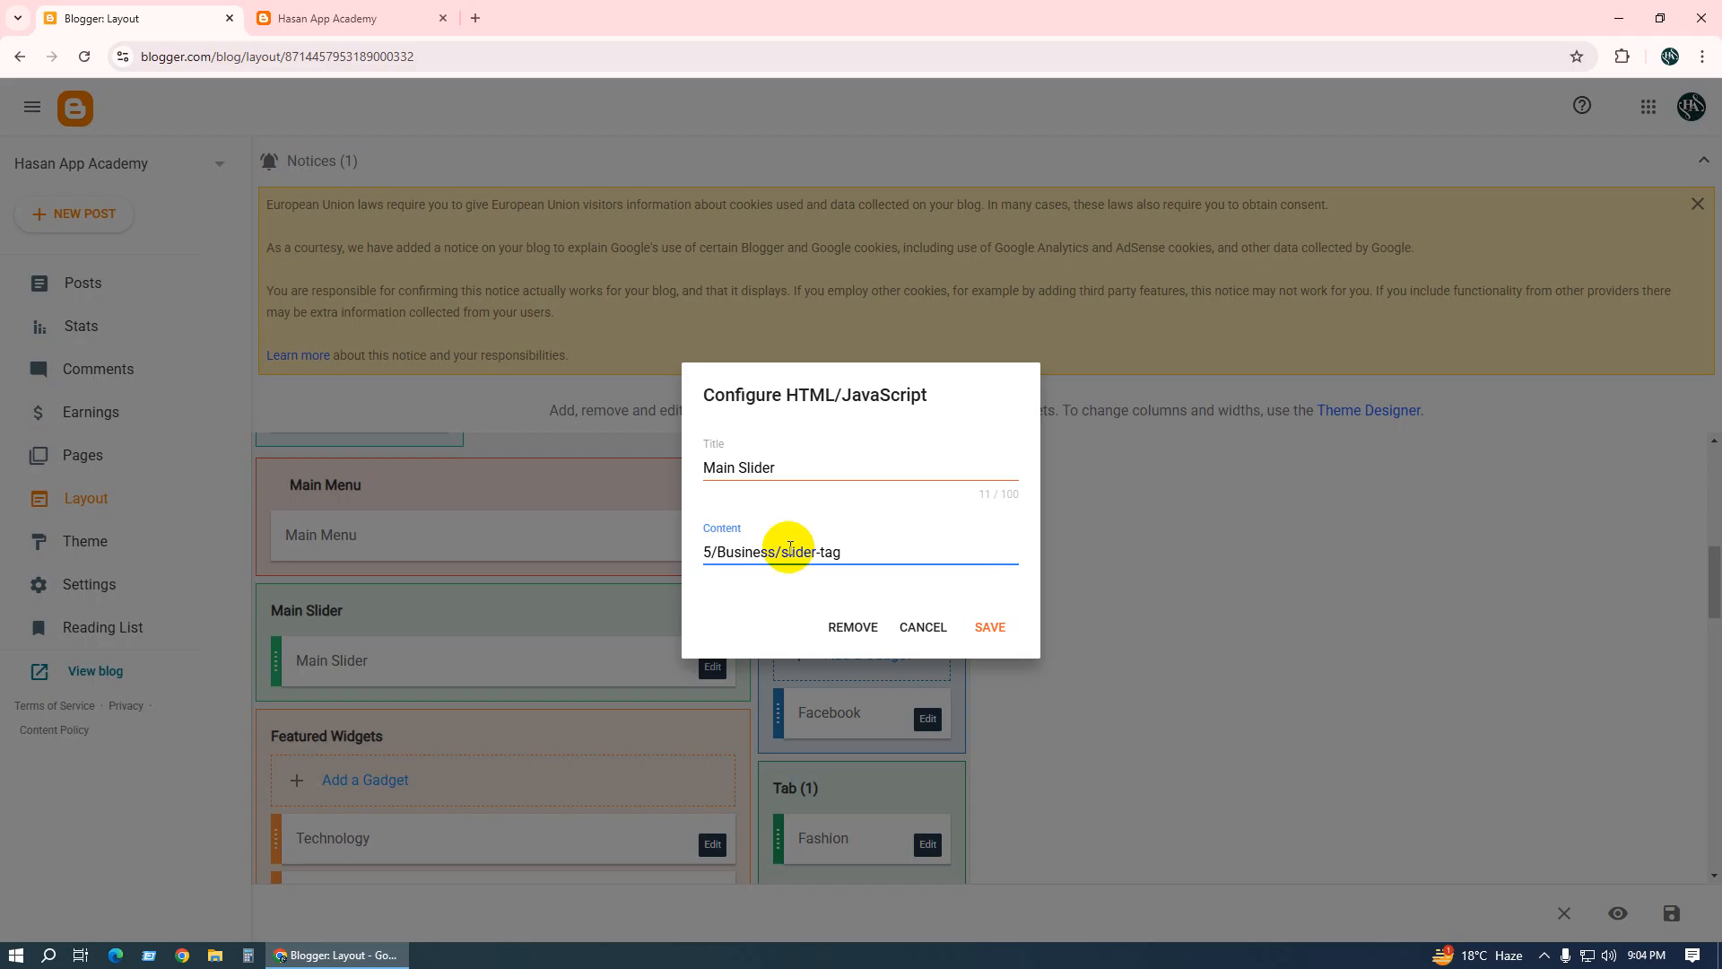
# Examine the post count, label and slider tag in the Main Slider gadget's content and compare them with the live slider.
pyautogui.moveTo(782, 551); pyautogui.dragTo(815, 556)
pyautogui.click(847, 559)
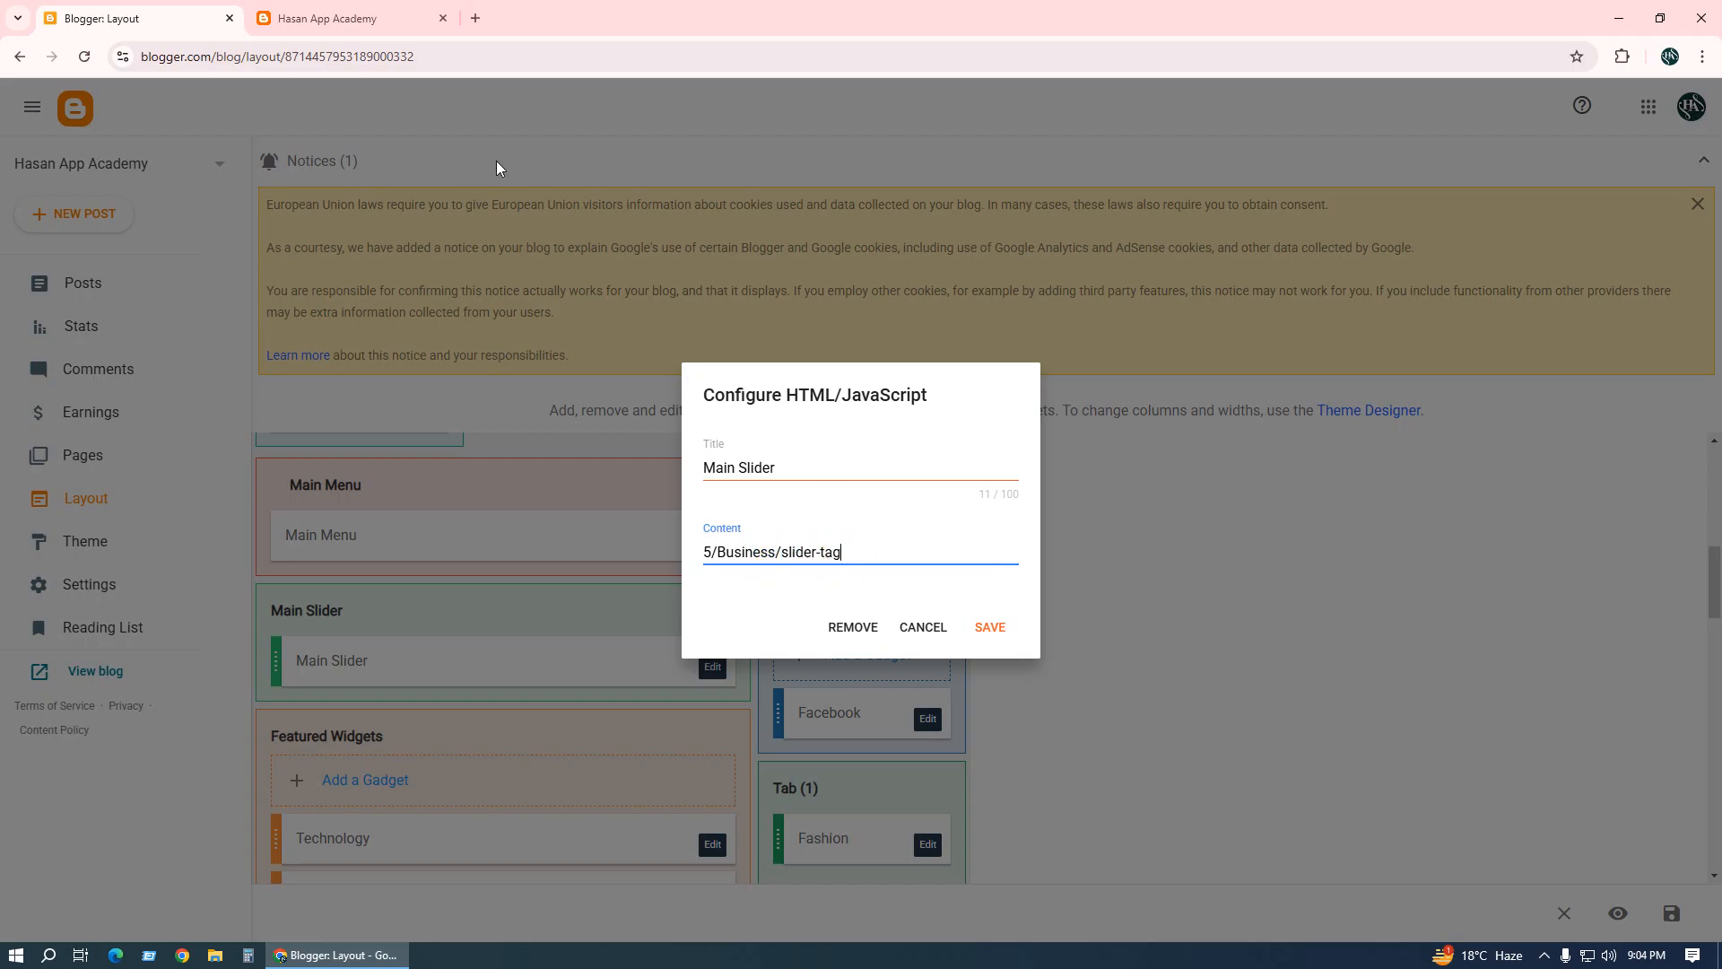
pyautogui.click(345, 18)
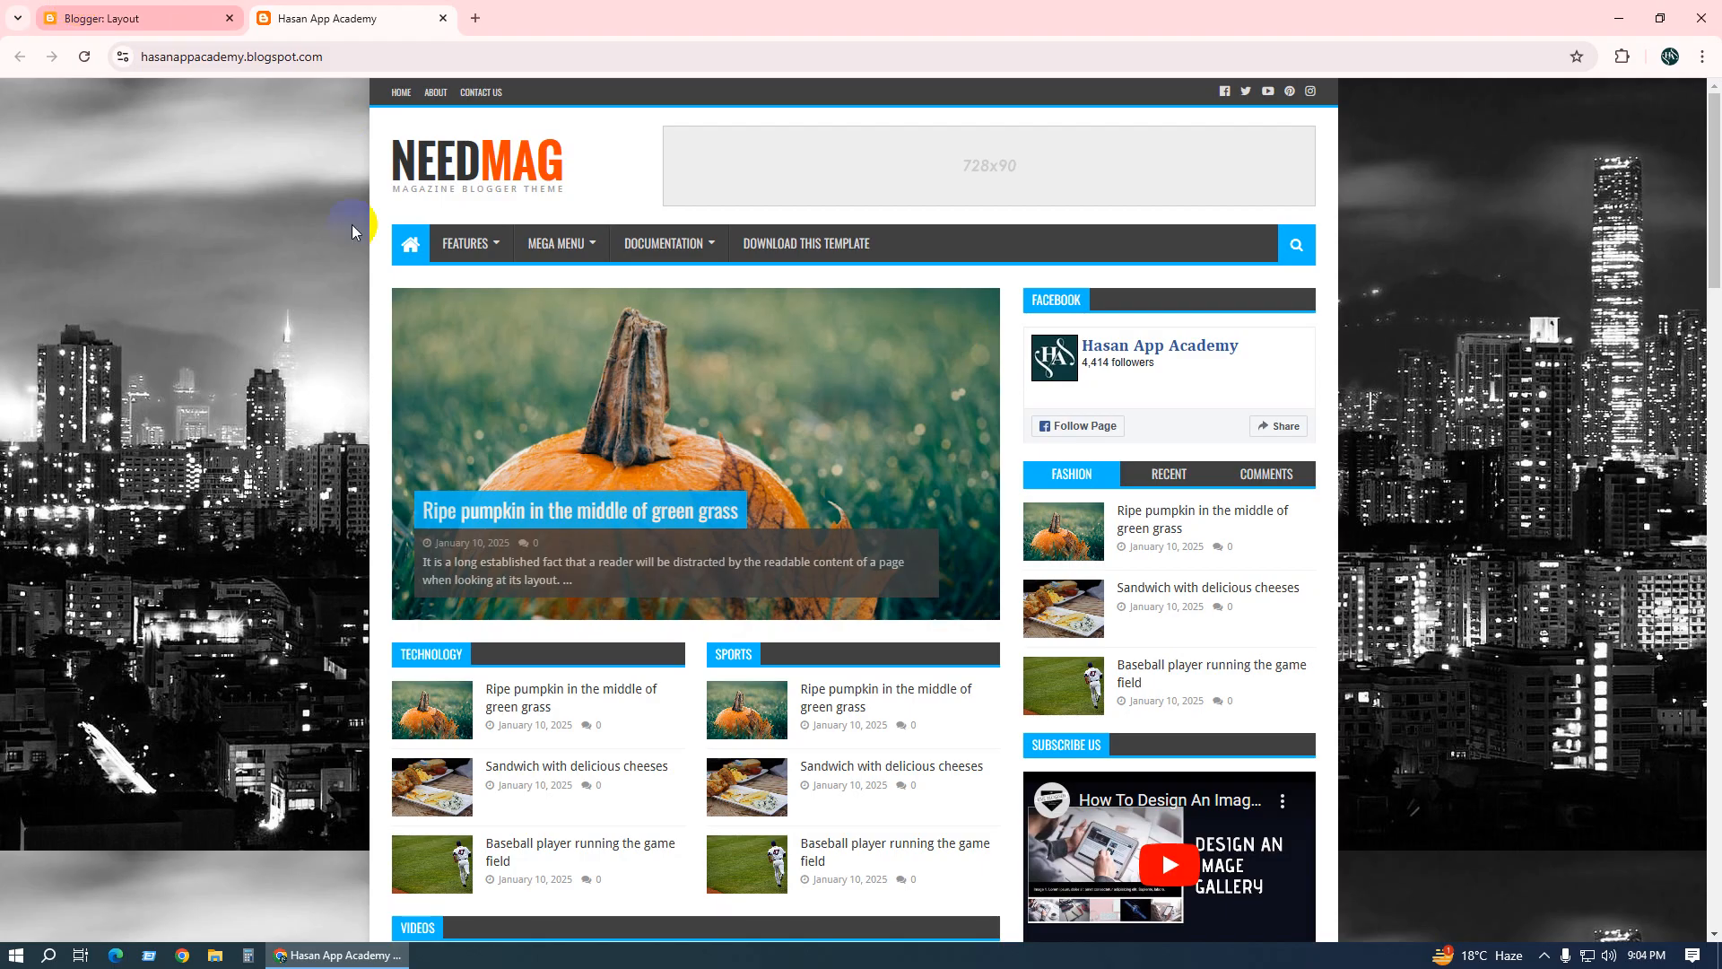
pyautogui.click(105, 13)
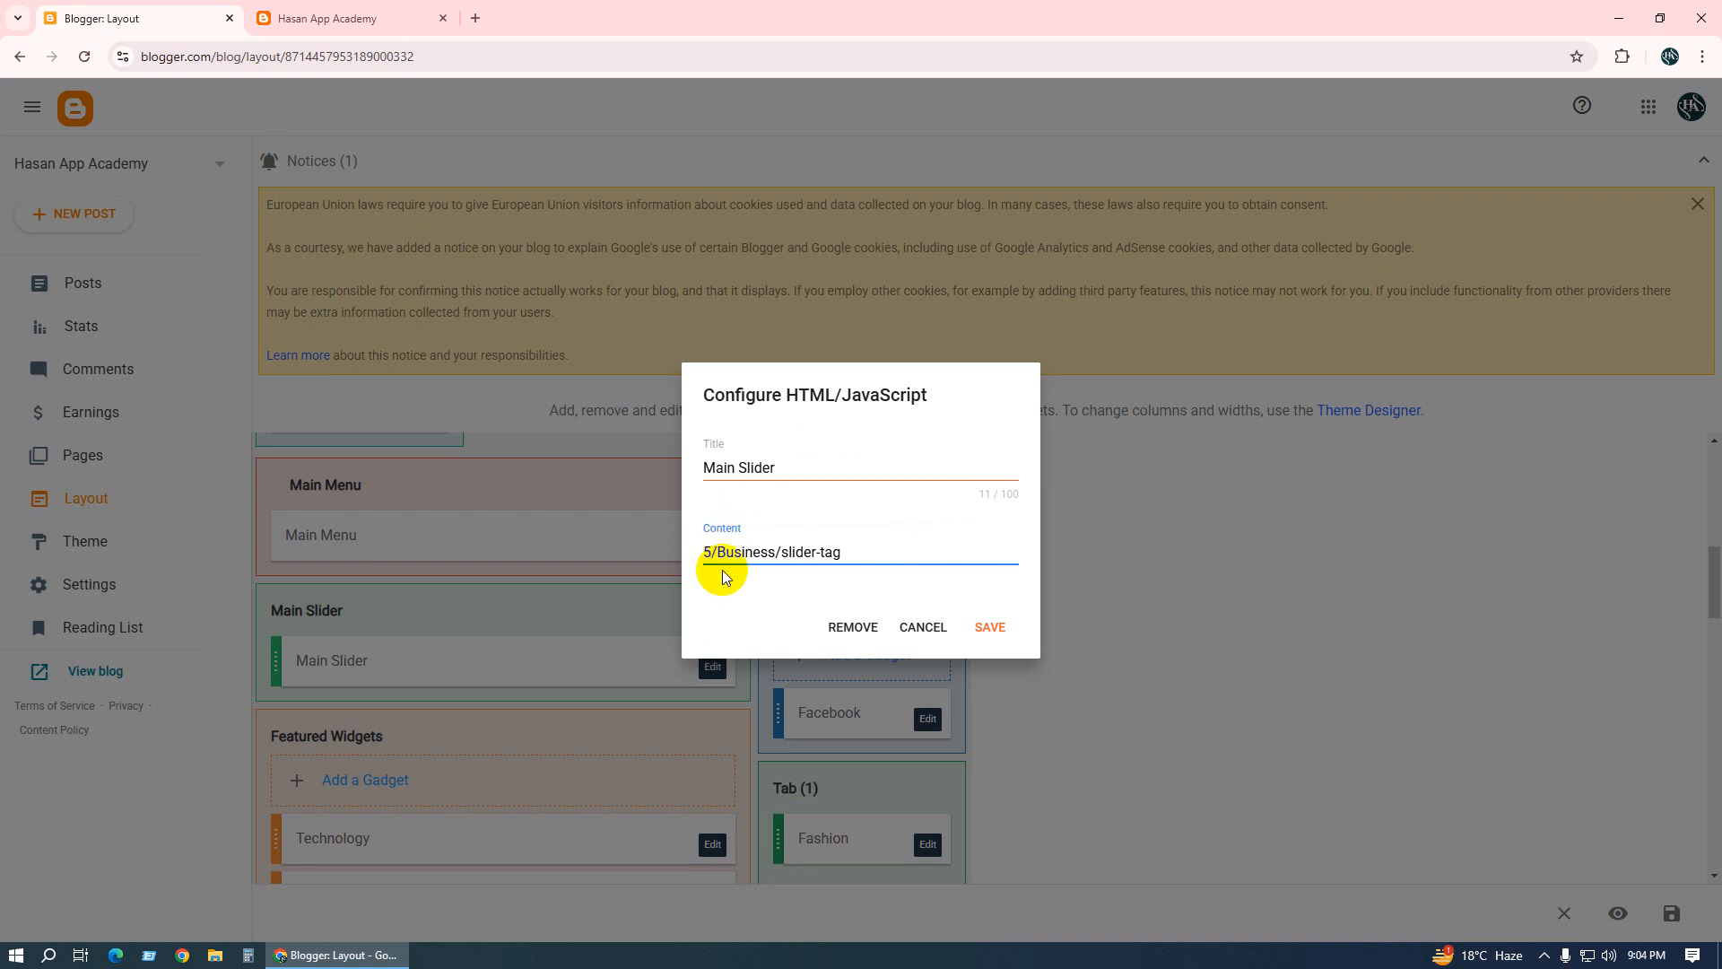
pyautogui.click(406, 20)
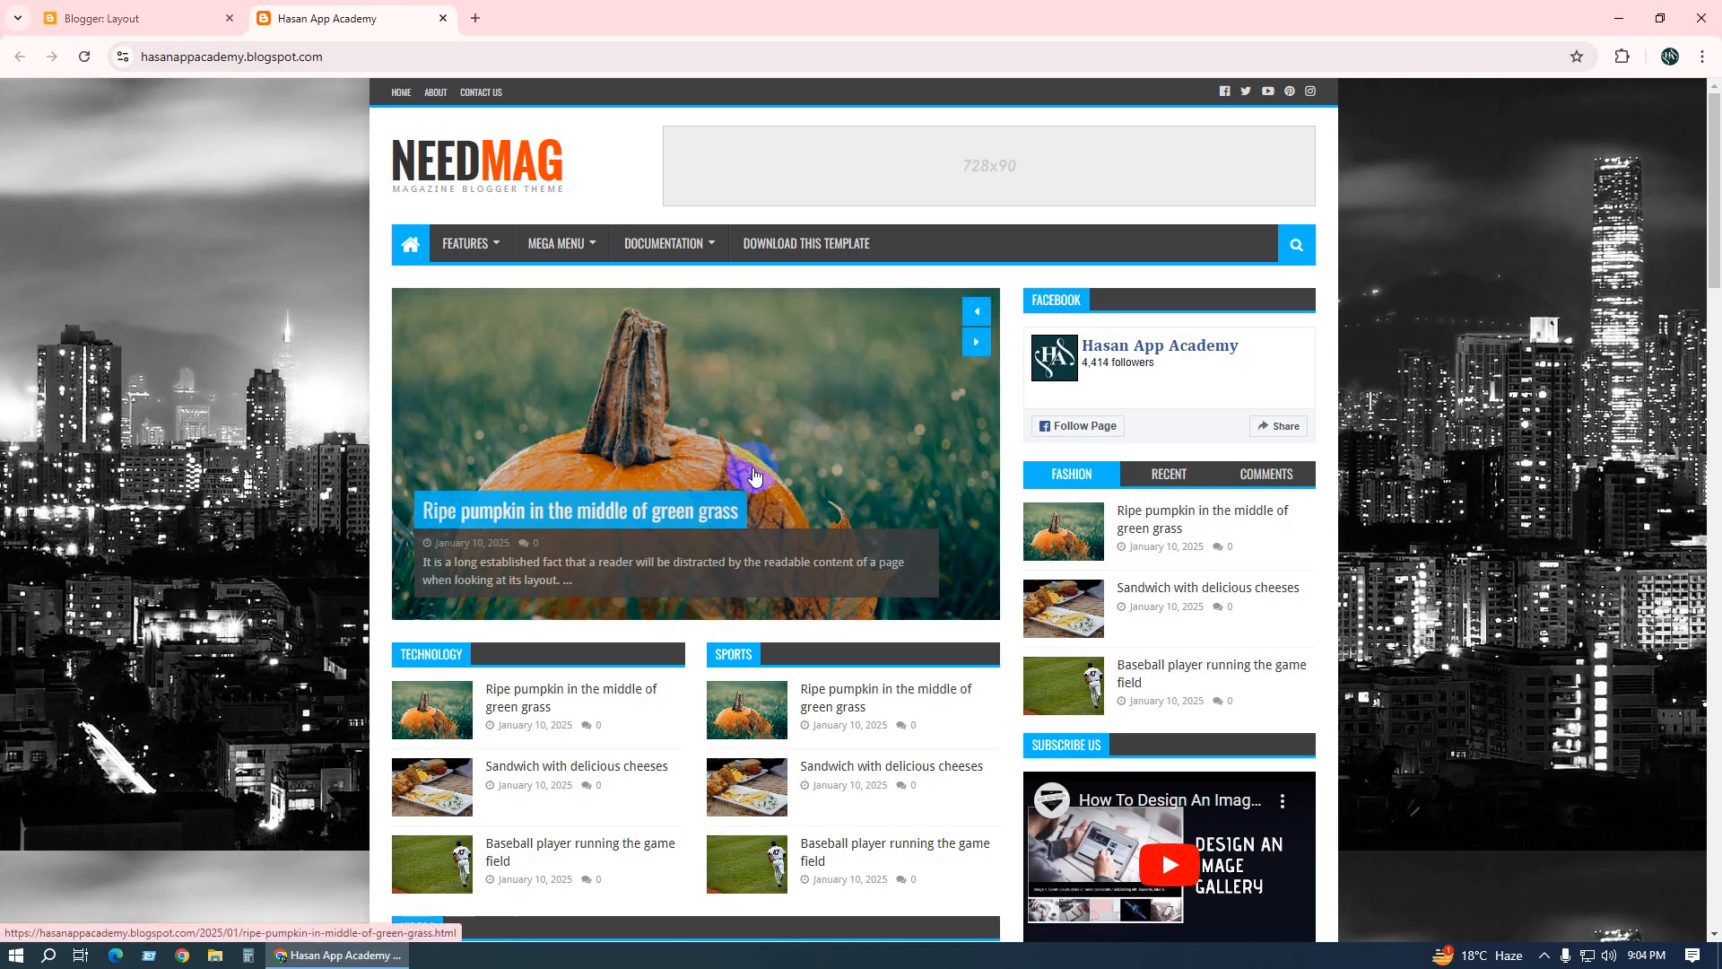
pyautogui.click(105, 17)
pyautogui.click(354, 18)
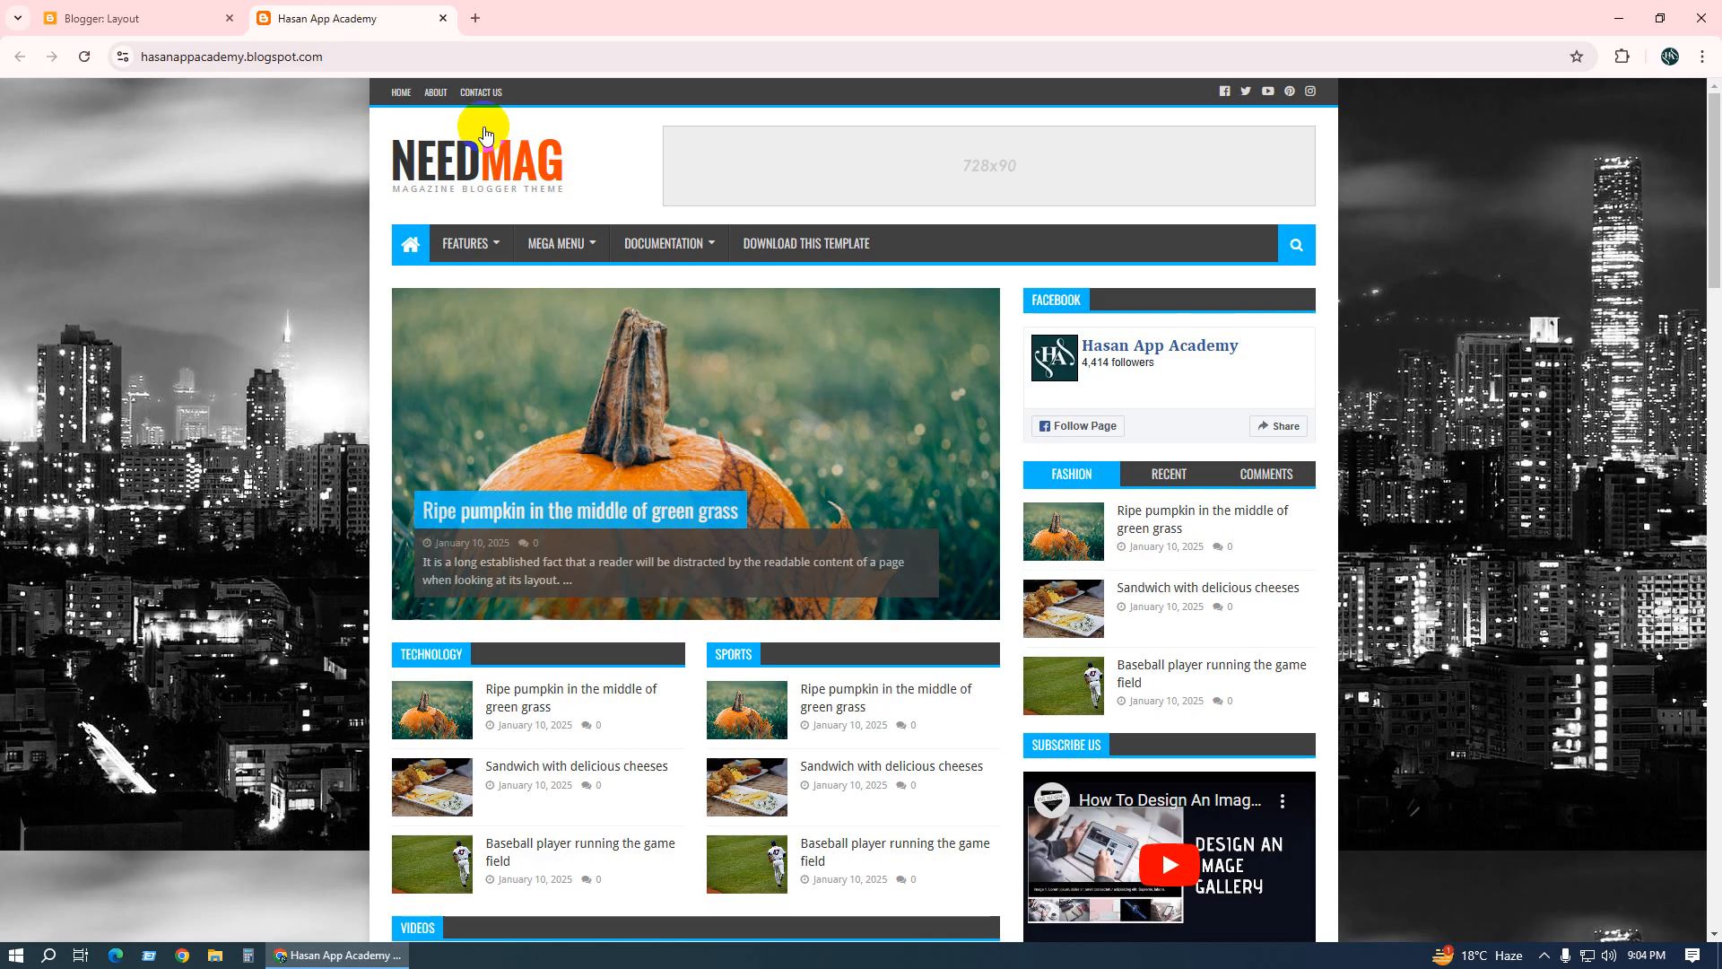
# Set the Main Slider gadget's content to 2/Business/slider-tag and save it.
pyautogui.click(166, 11)
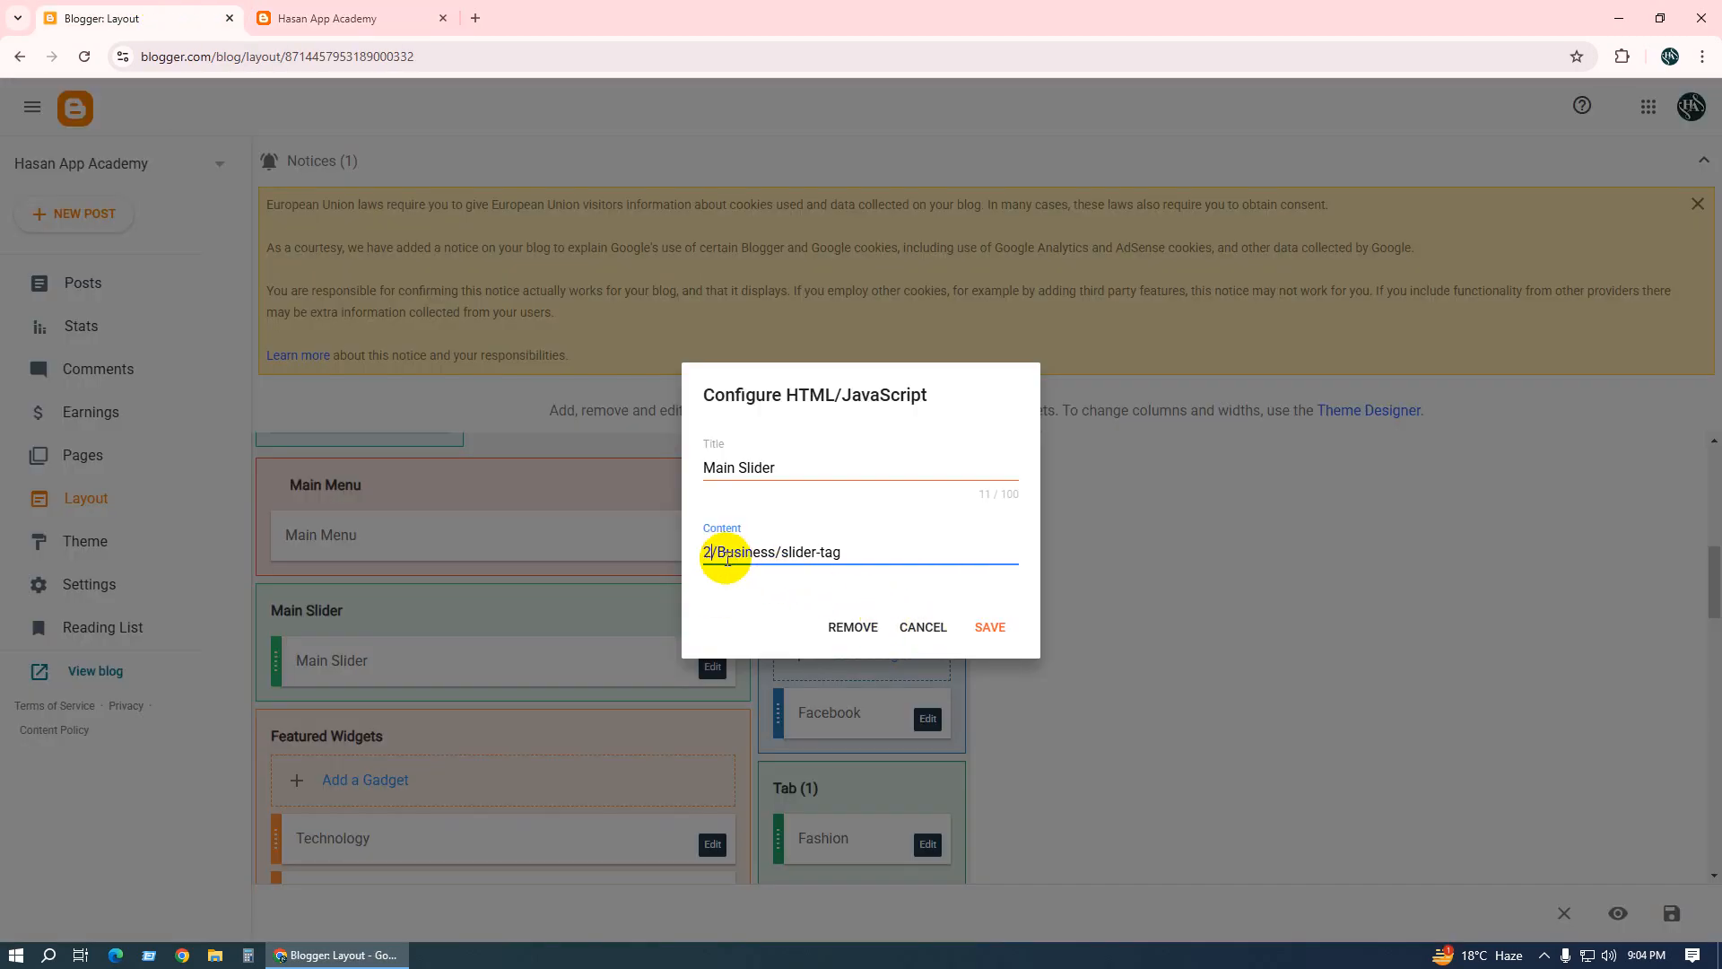
pyautogui.click(983, 631)
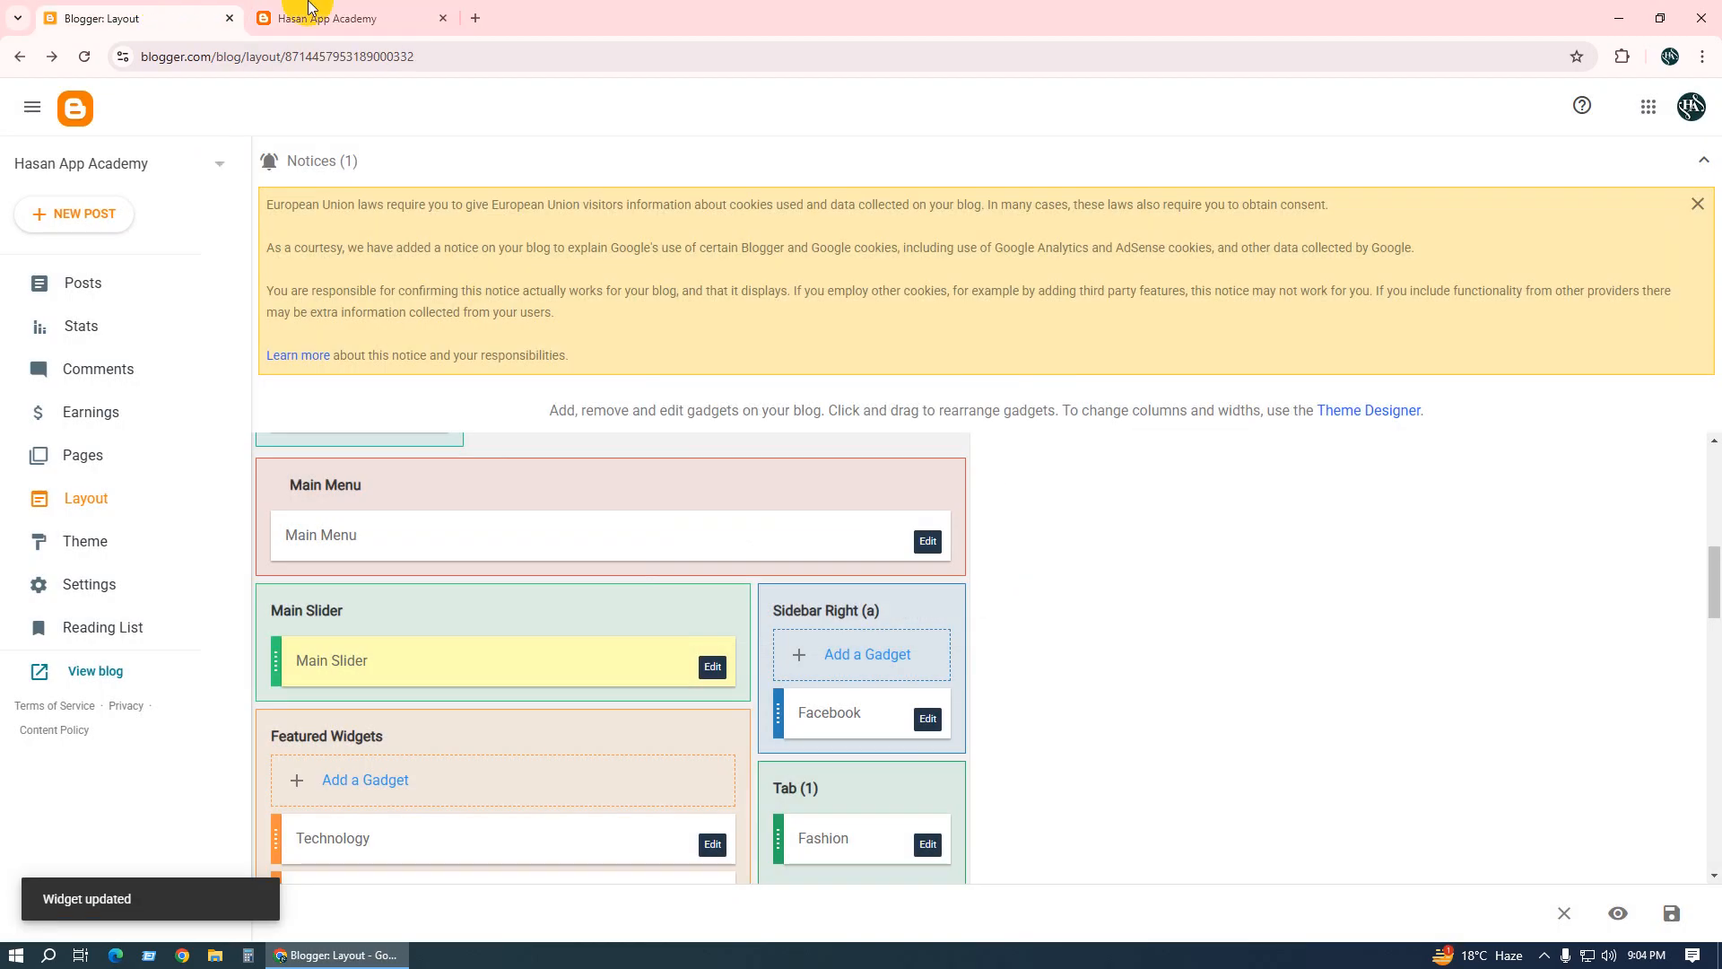
# Reload the live blog and cycle through the main slider's posts to check the new post count.
pyautogui.click(305, 16)
pyautogui.click(84, 58)
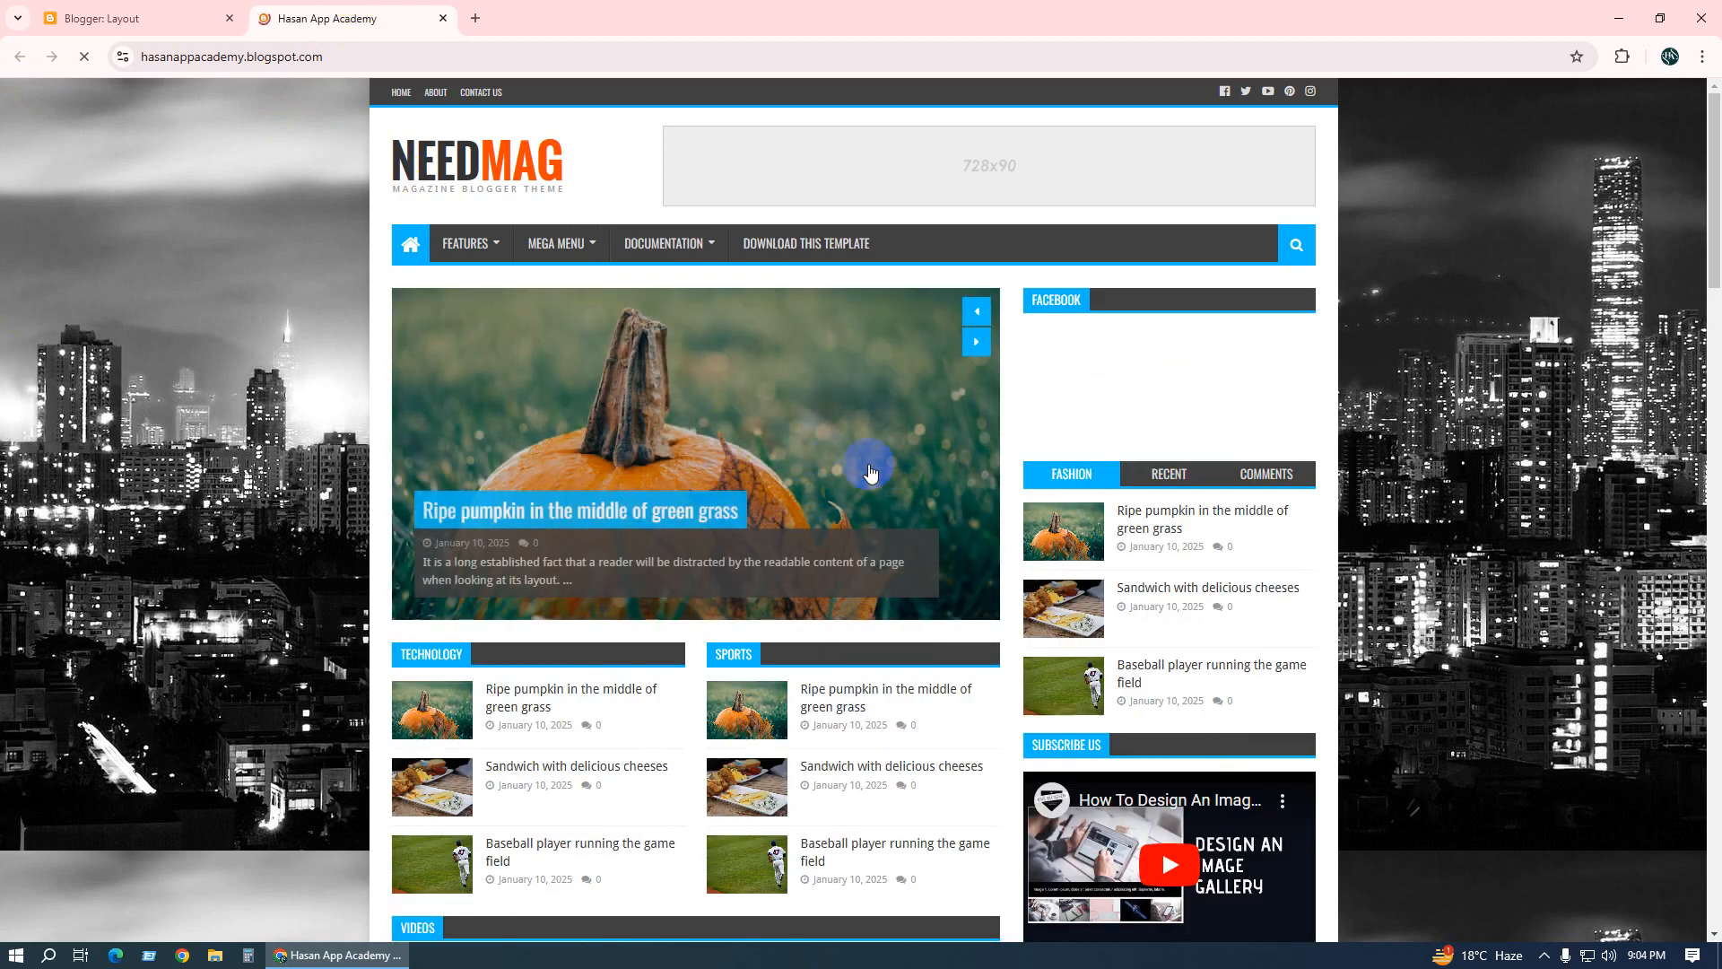
pyautogui.click(978, 313)
pyautogui.click(981, 341)
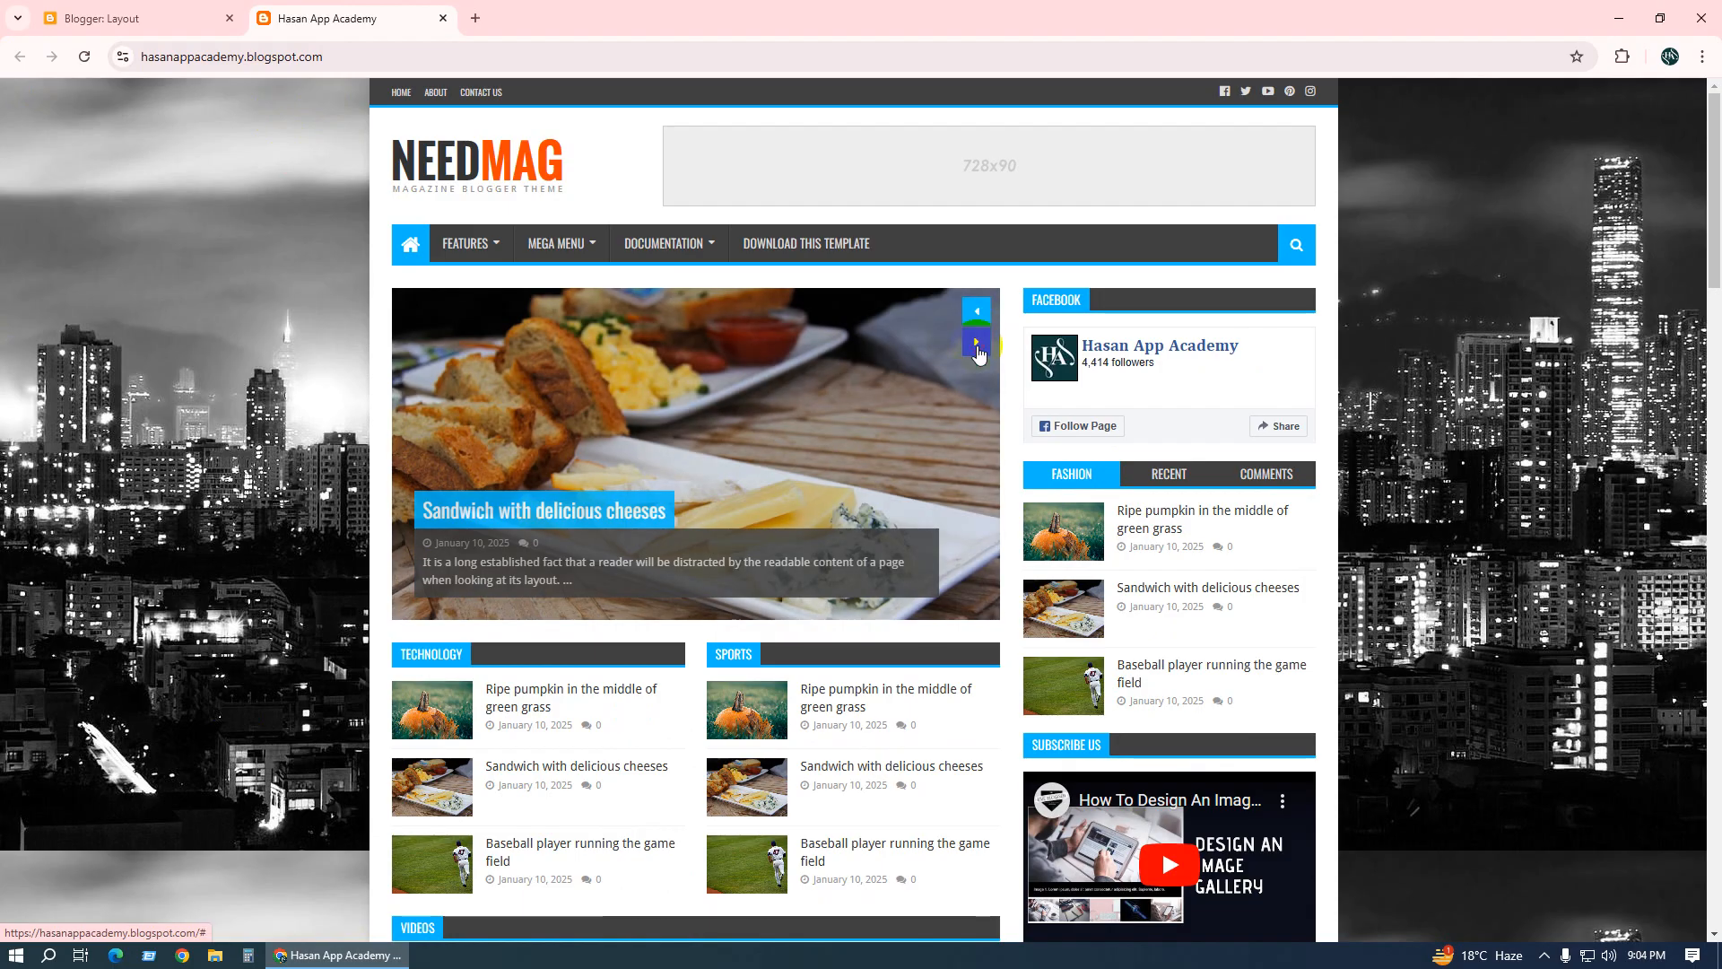
pyautogui.click(976, 341)
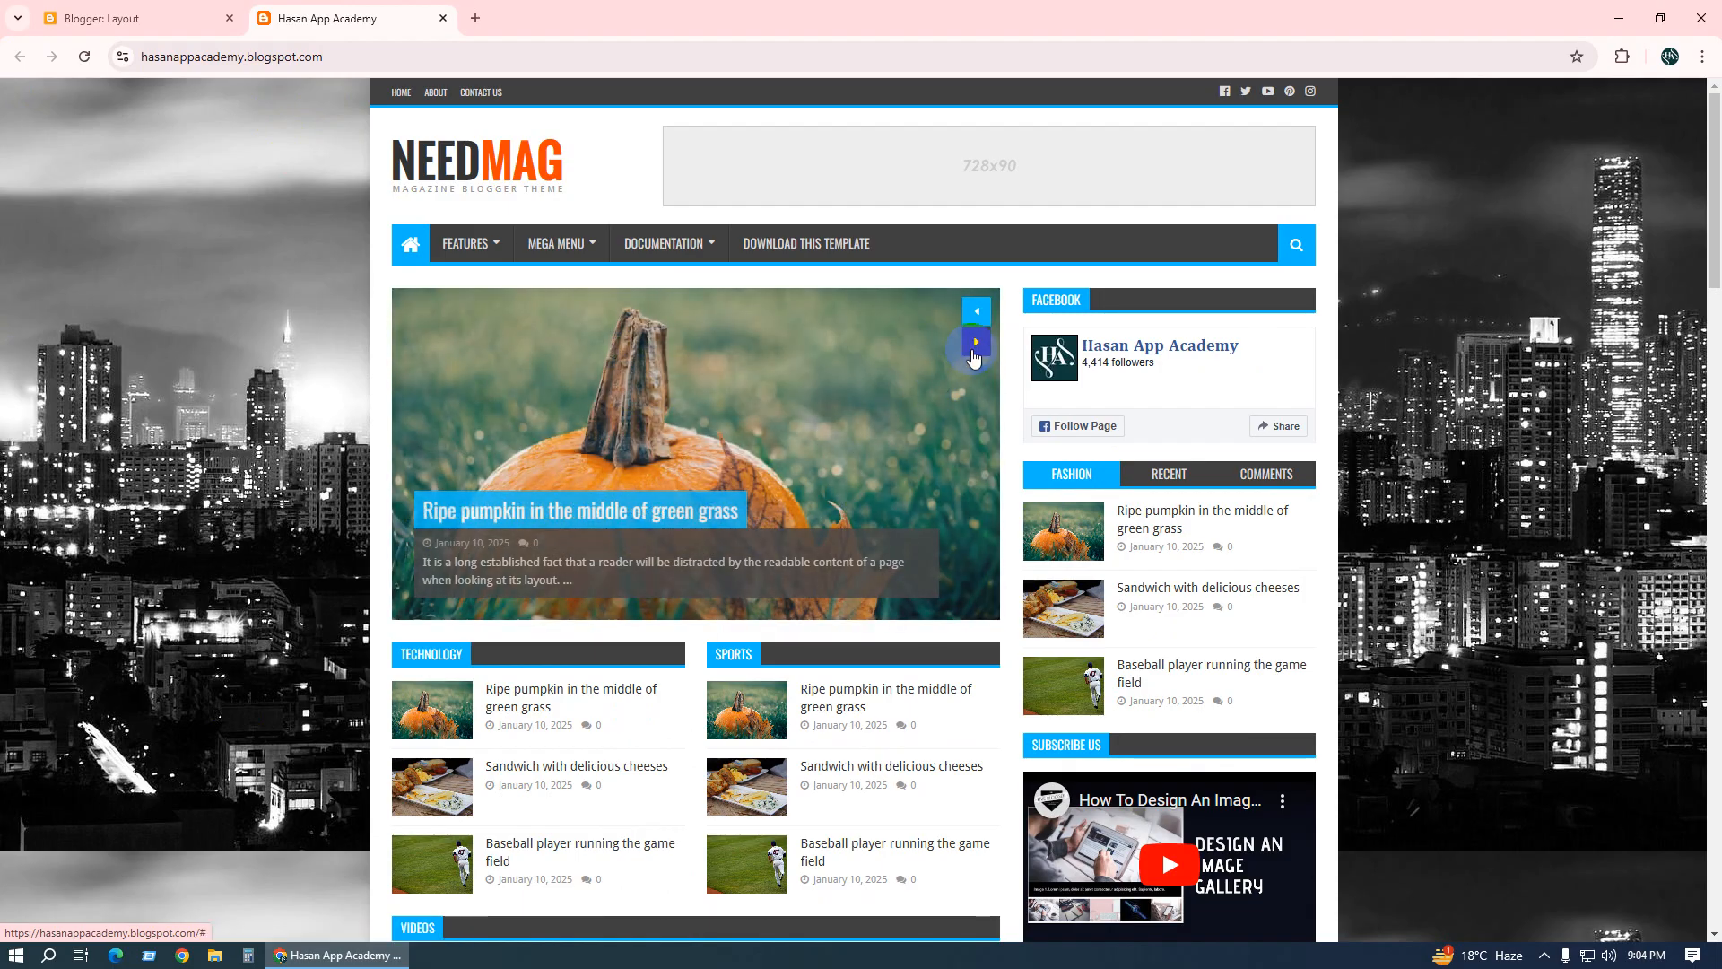
pyautogui.click(972, 346)
pyautogui.click(971, 346)
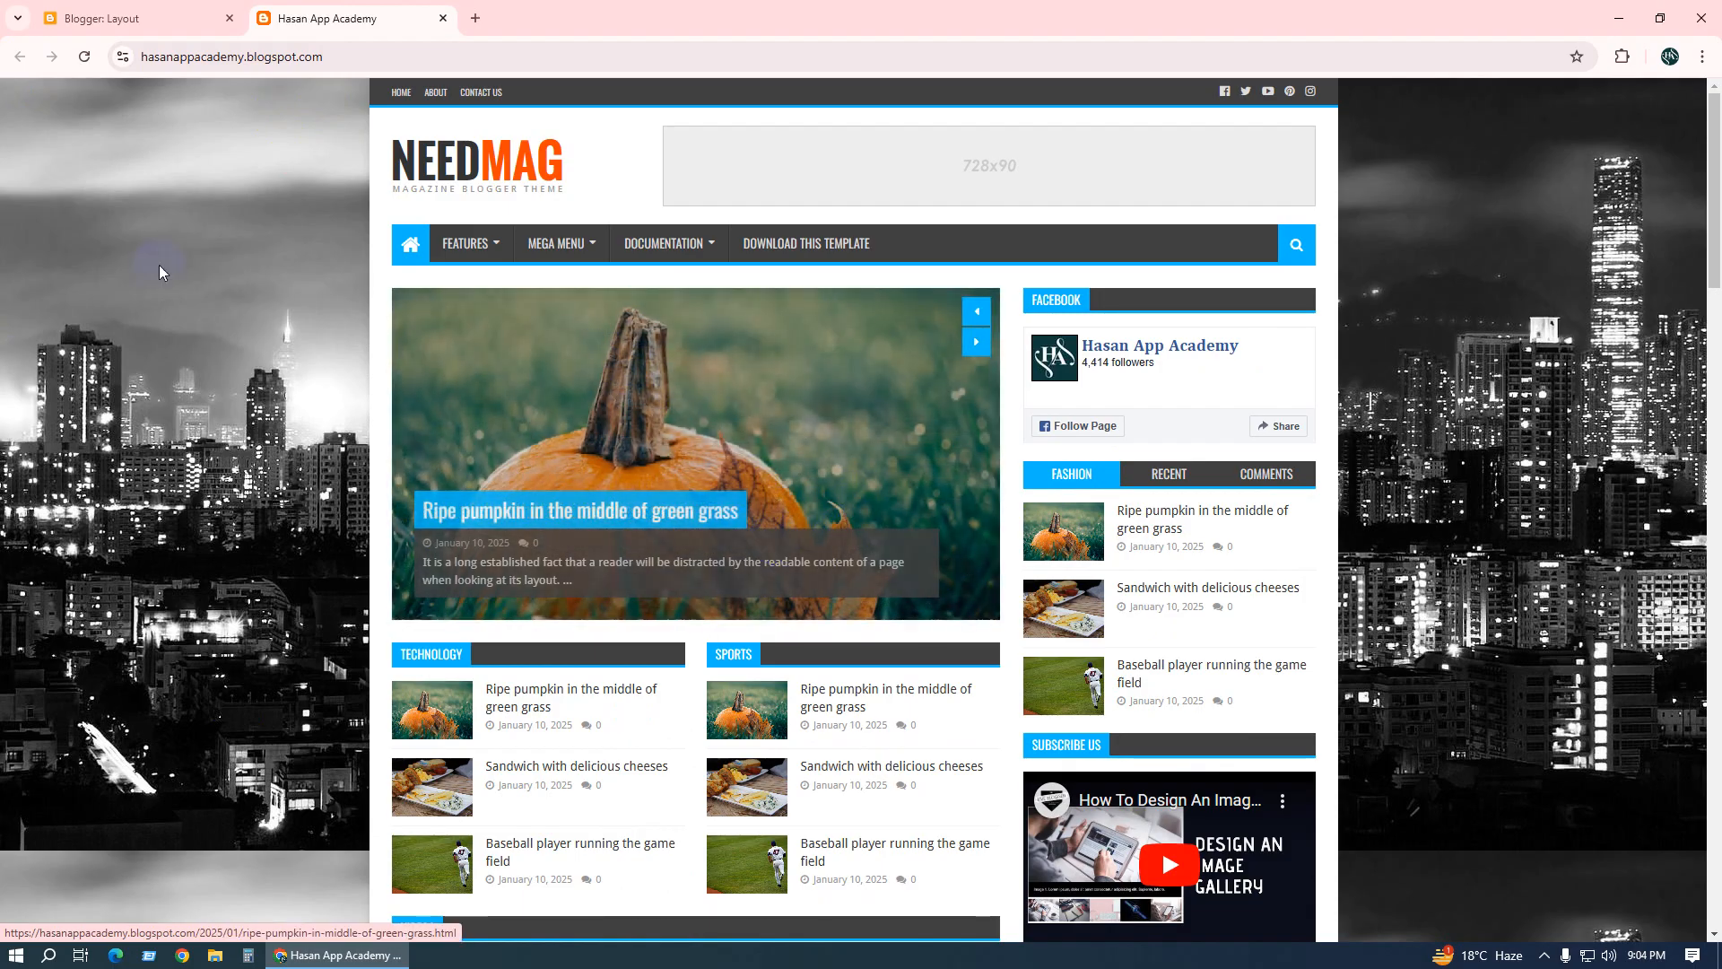
# Set the Main Slider gadget's content to 5/Business/slider-tag and save it.
pyautogui.click(114, 18)
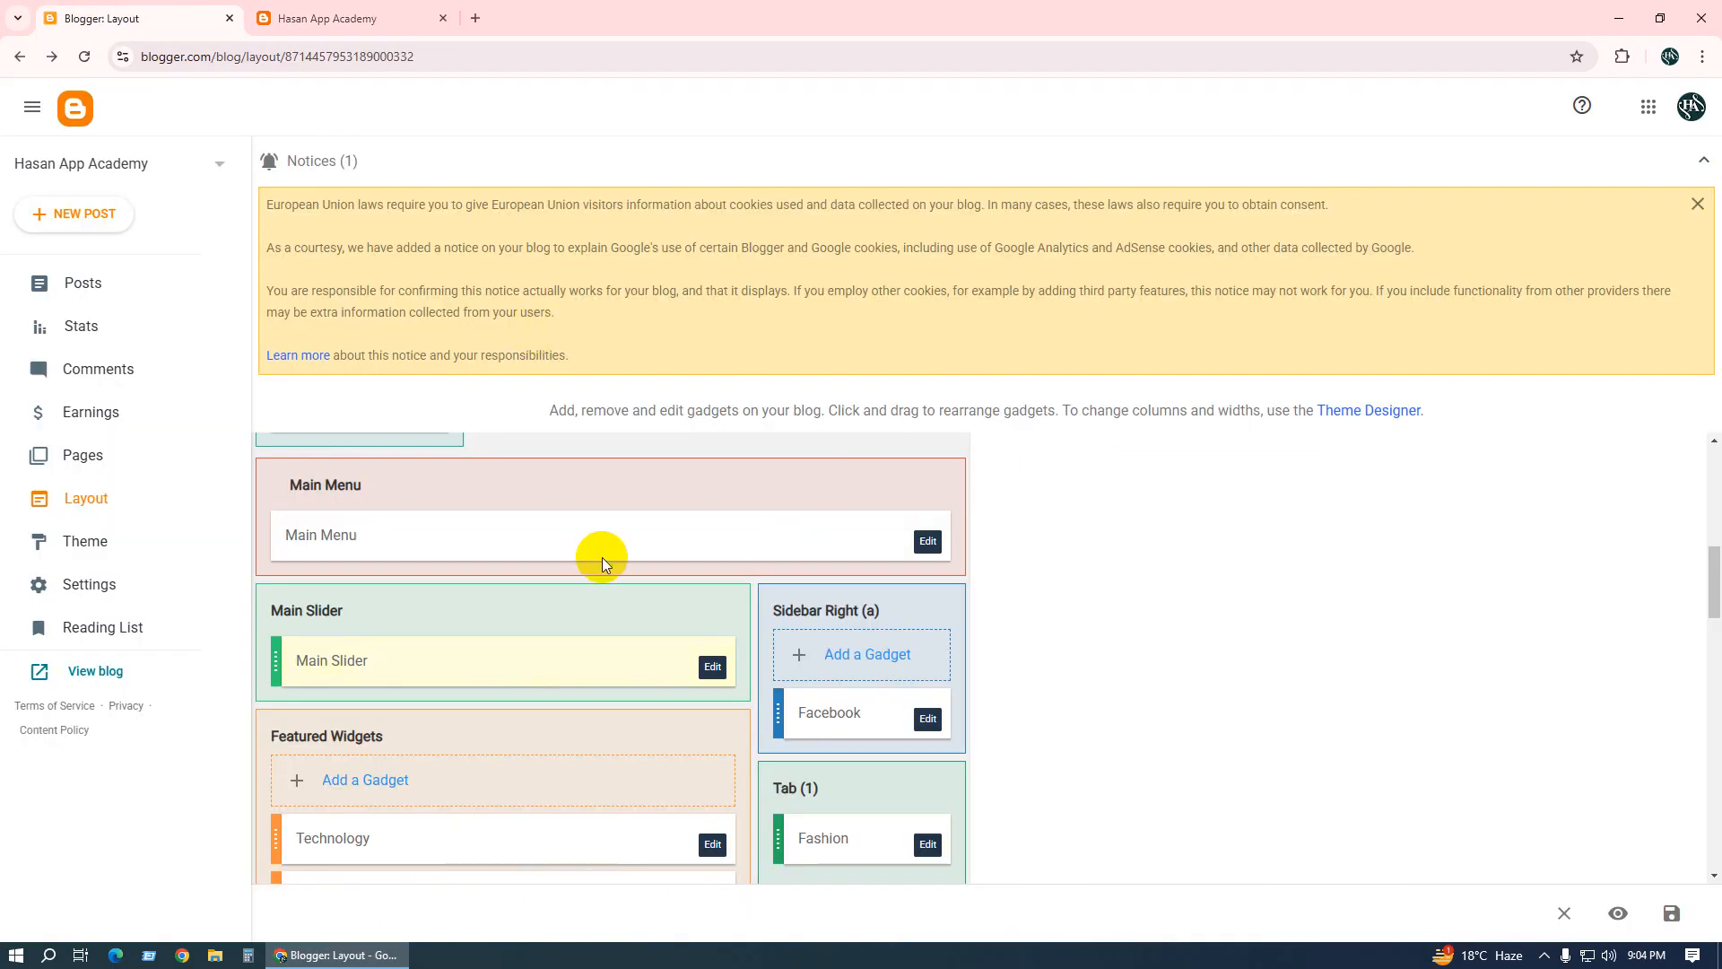
pyautogui.click(727, 666)
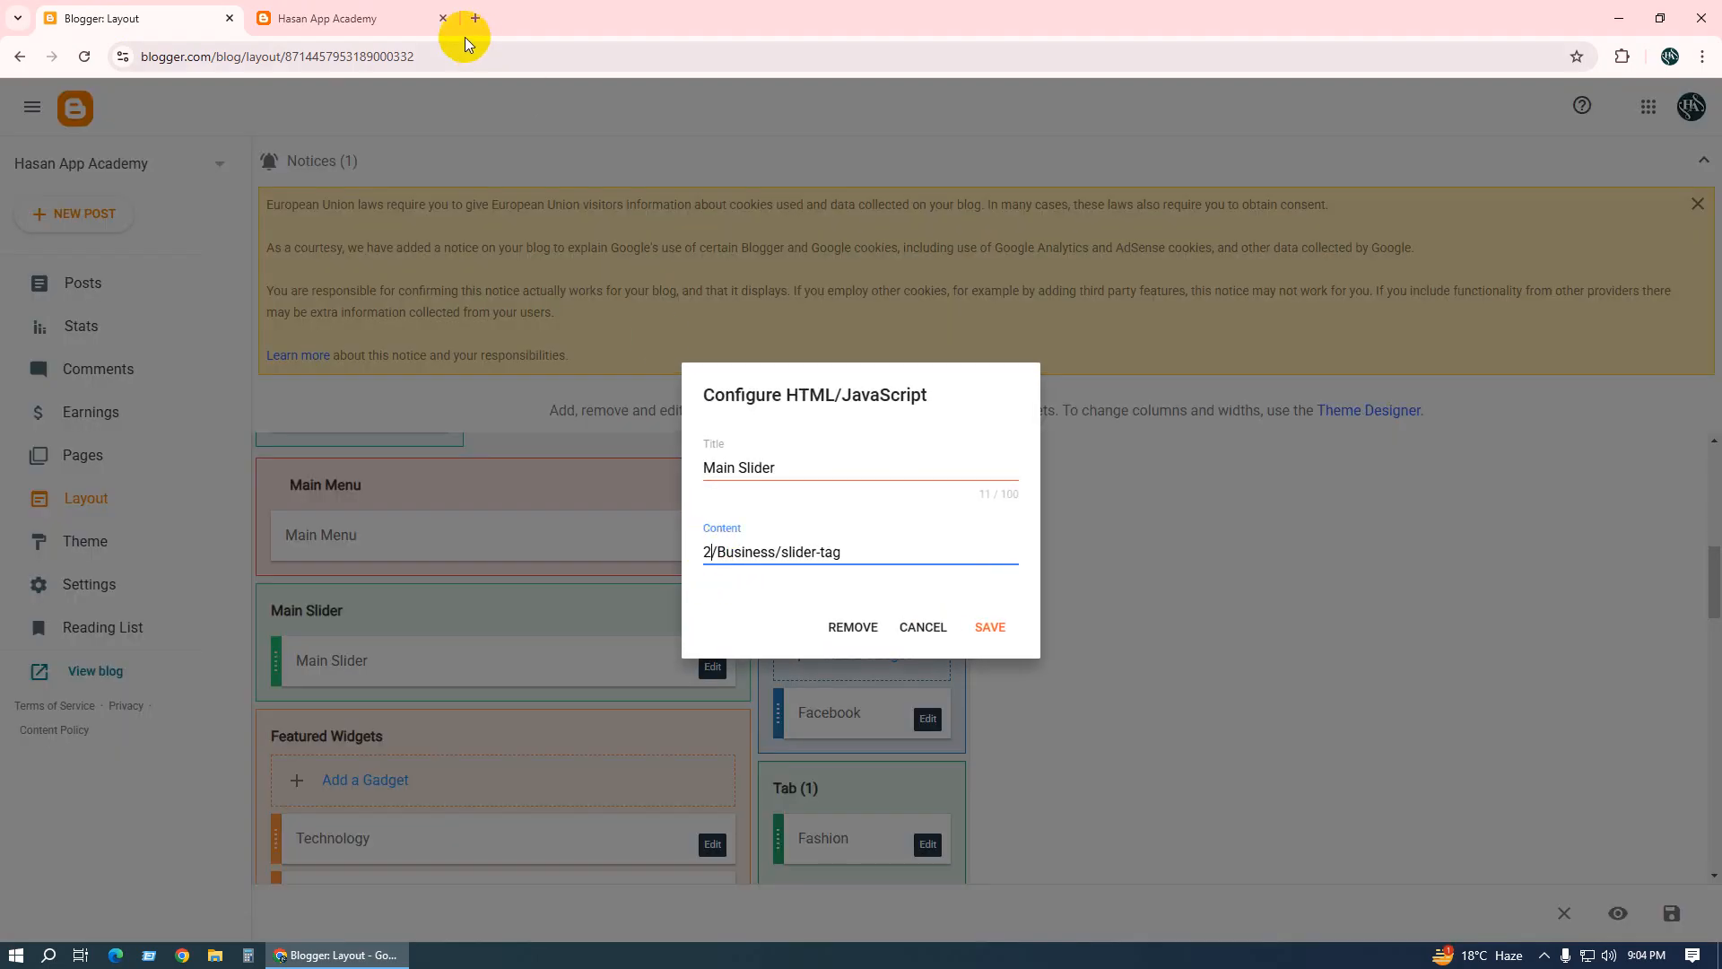
pyautogui.click(395, 18)
pyautogui.click(115, 18)
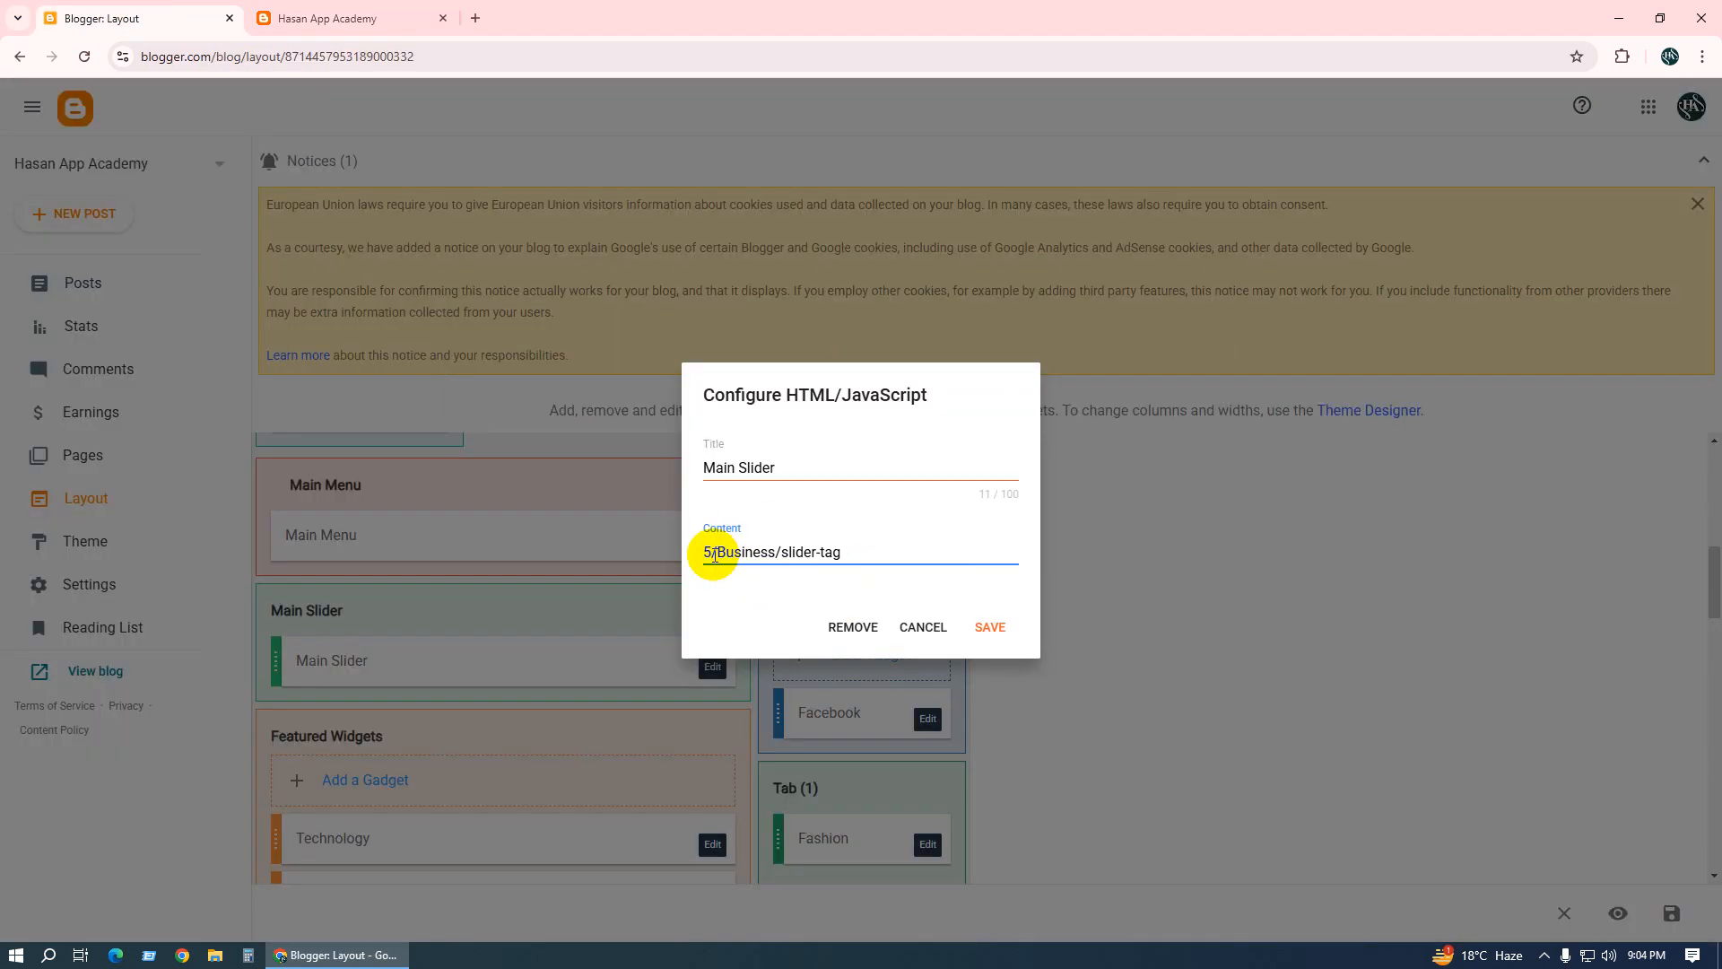
pyautogui.click(760, 563)
pyautogui.click(998, 634)
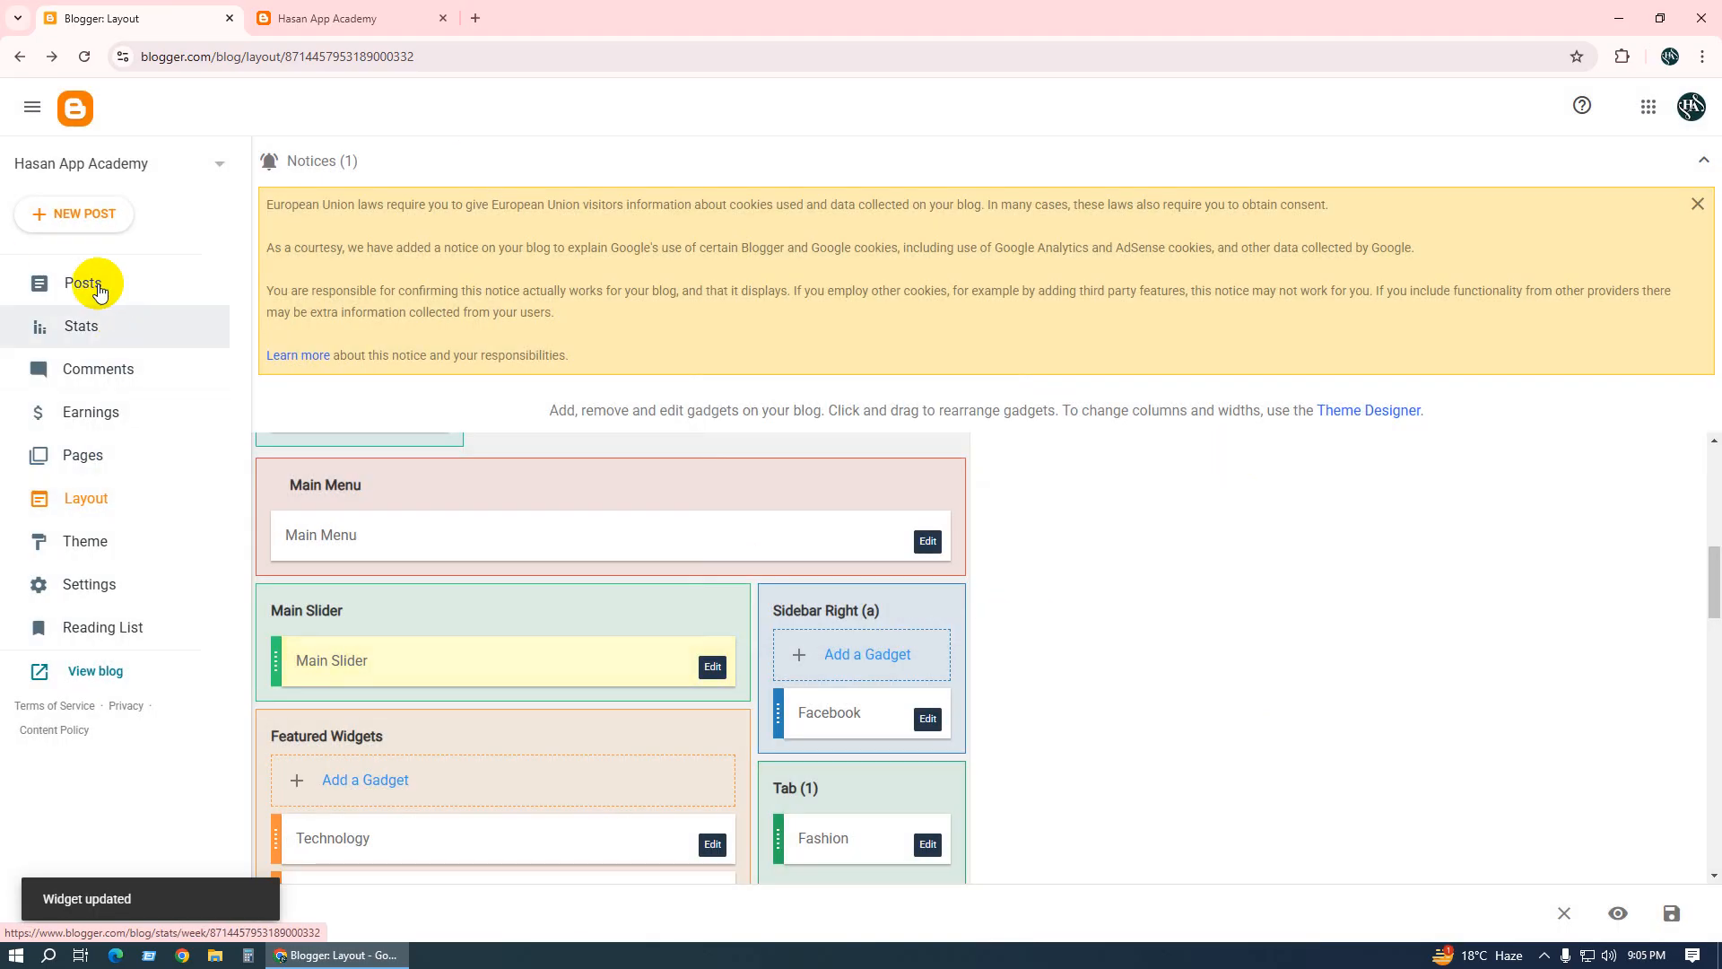
# Review the labels assigned to the blog's posts and compare them with the Tags list on the live blog.
pyautogui.click(99, 285)
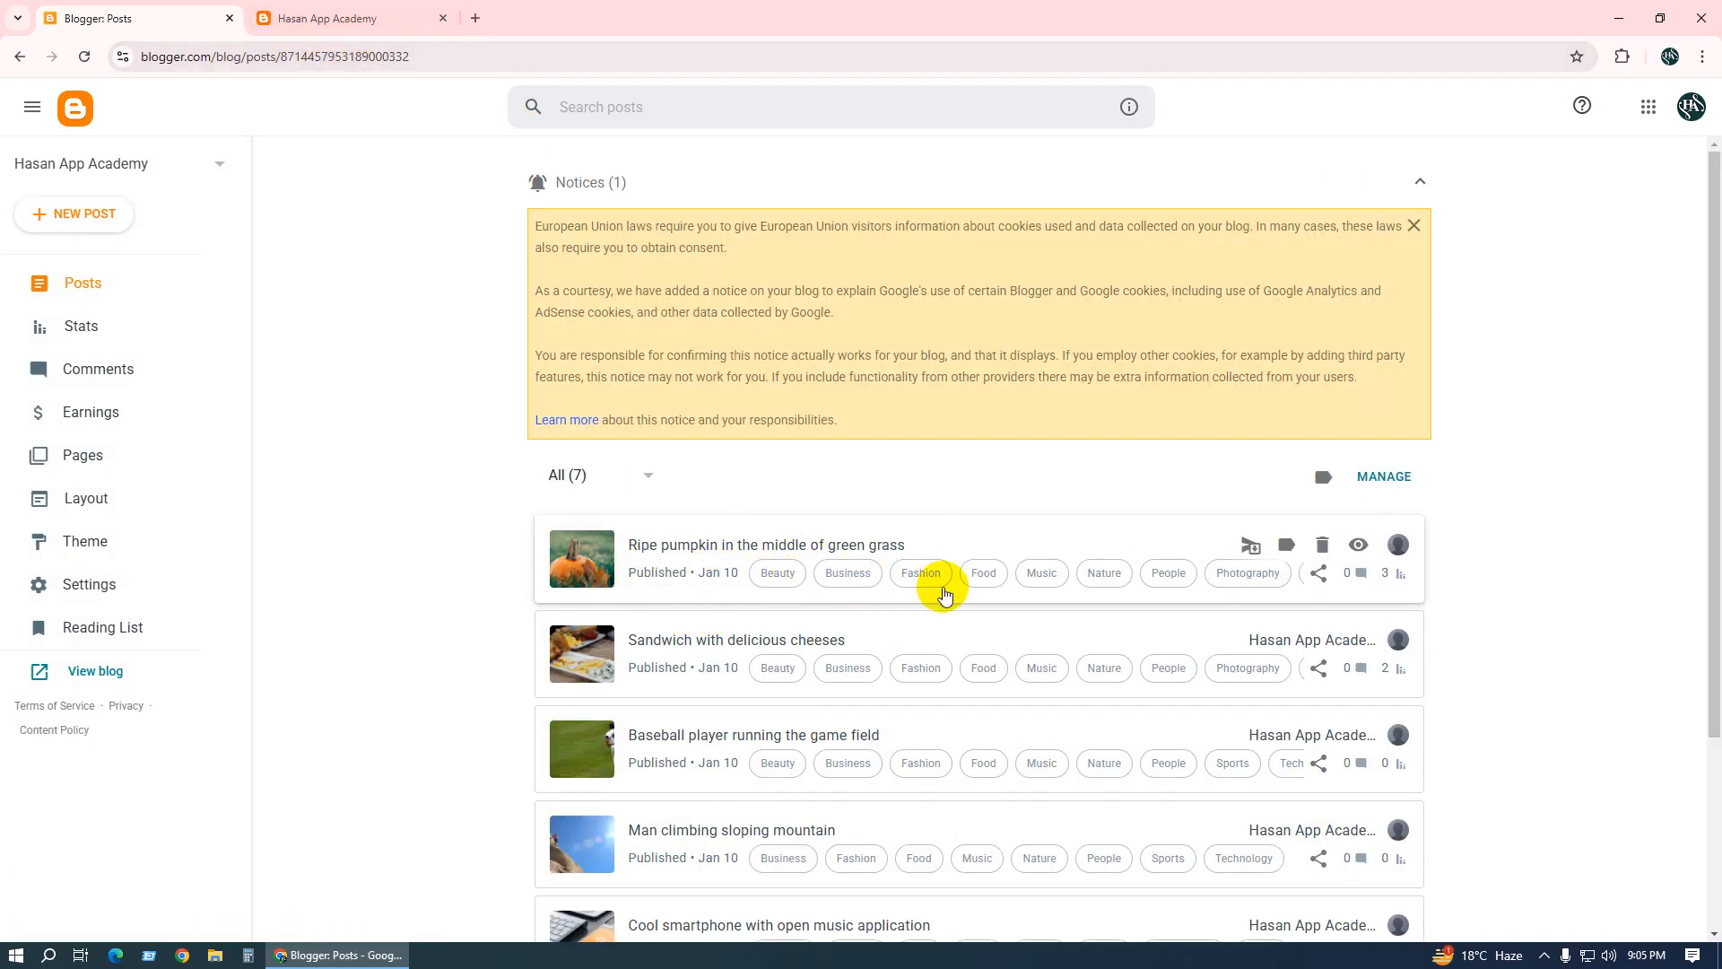
pyautogui.click(342, 18)
pyautogui.scroll(-20, 1296, 612)
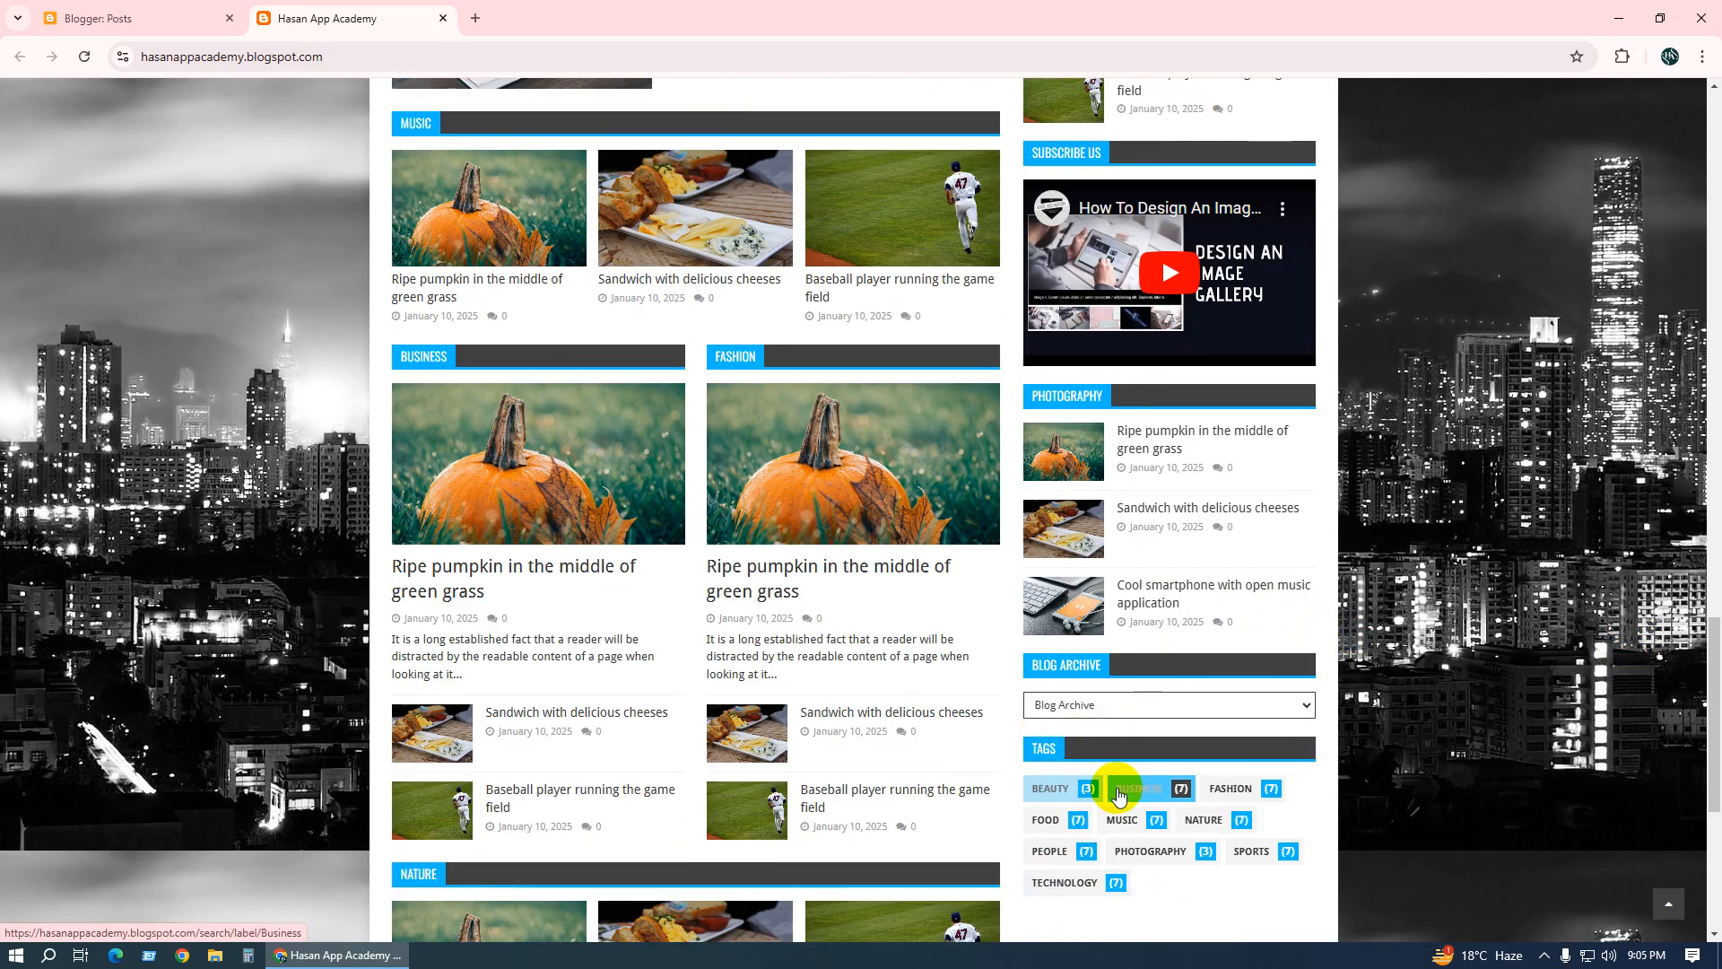
pyautogui.click(90, 18)
# Return to the blog layout and reopen the Main Slider gadget's configuration at its content.
pyautogui.click(139, 332)
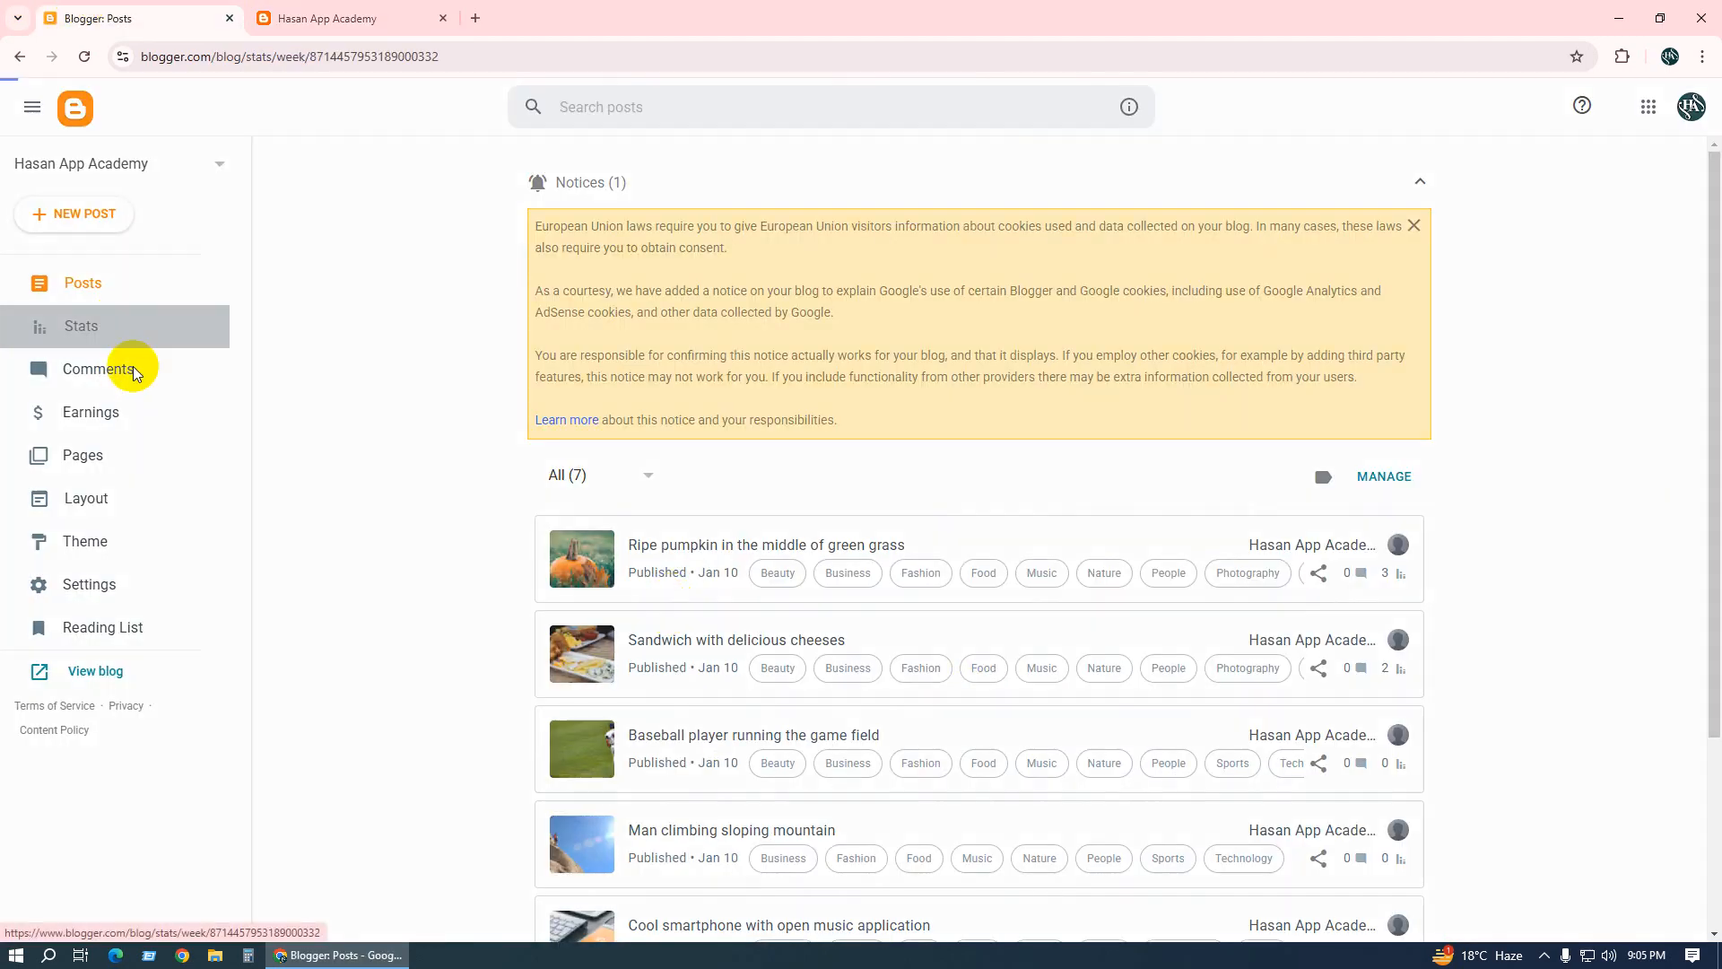
pyautogui.click(117, 505)
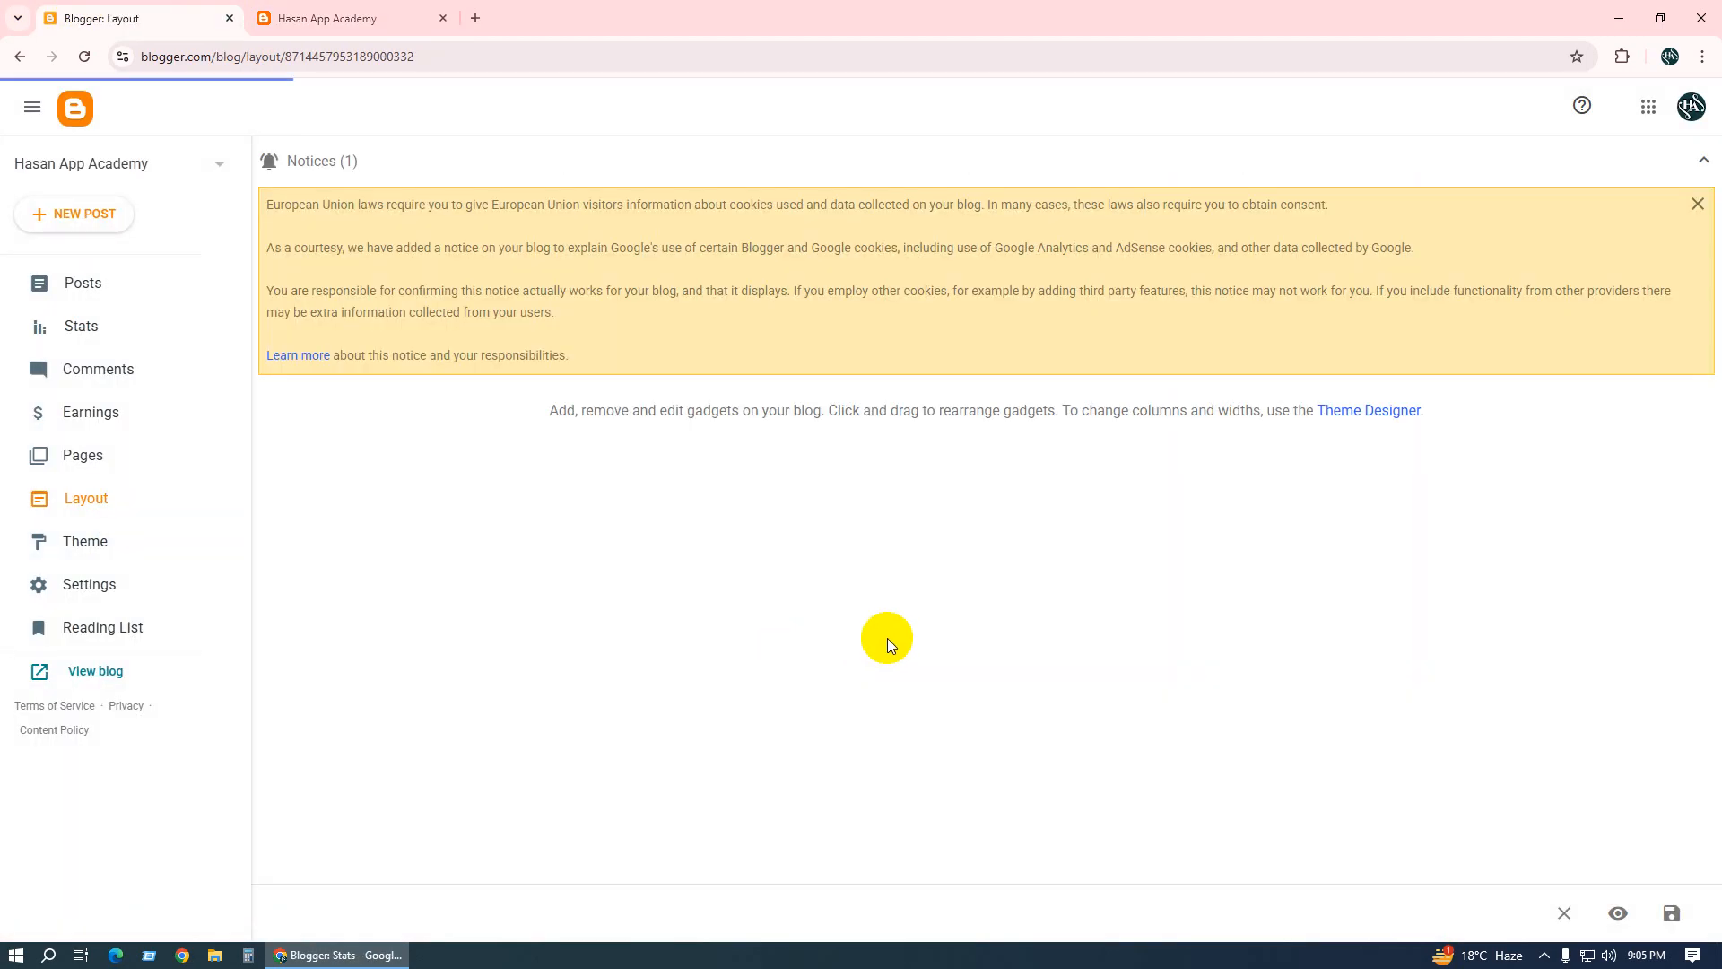
pyautogui.scroll(-4, 517, 676)
pyautogui.scroll(-4, 517, 676)
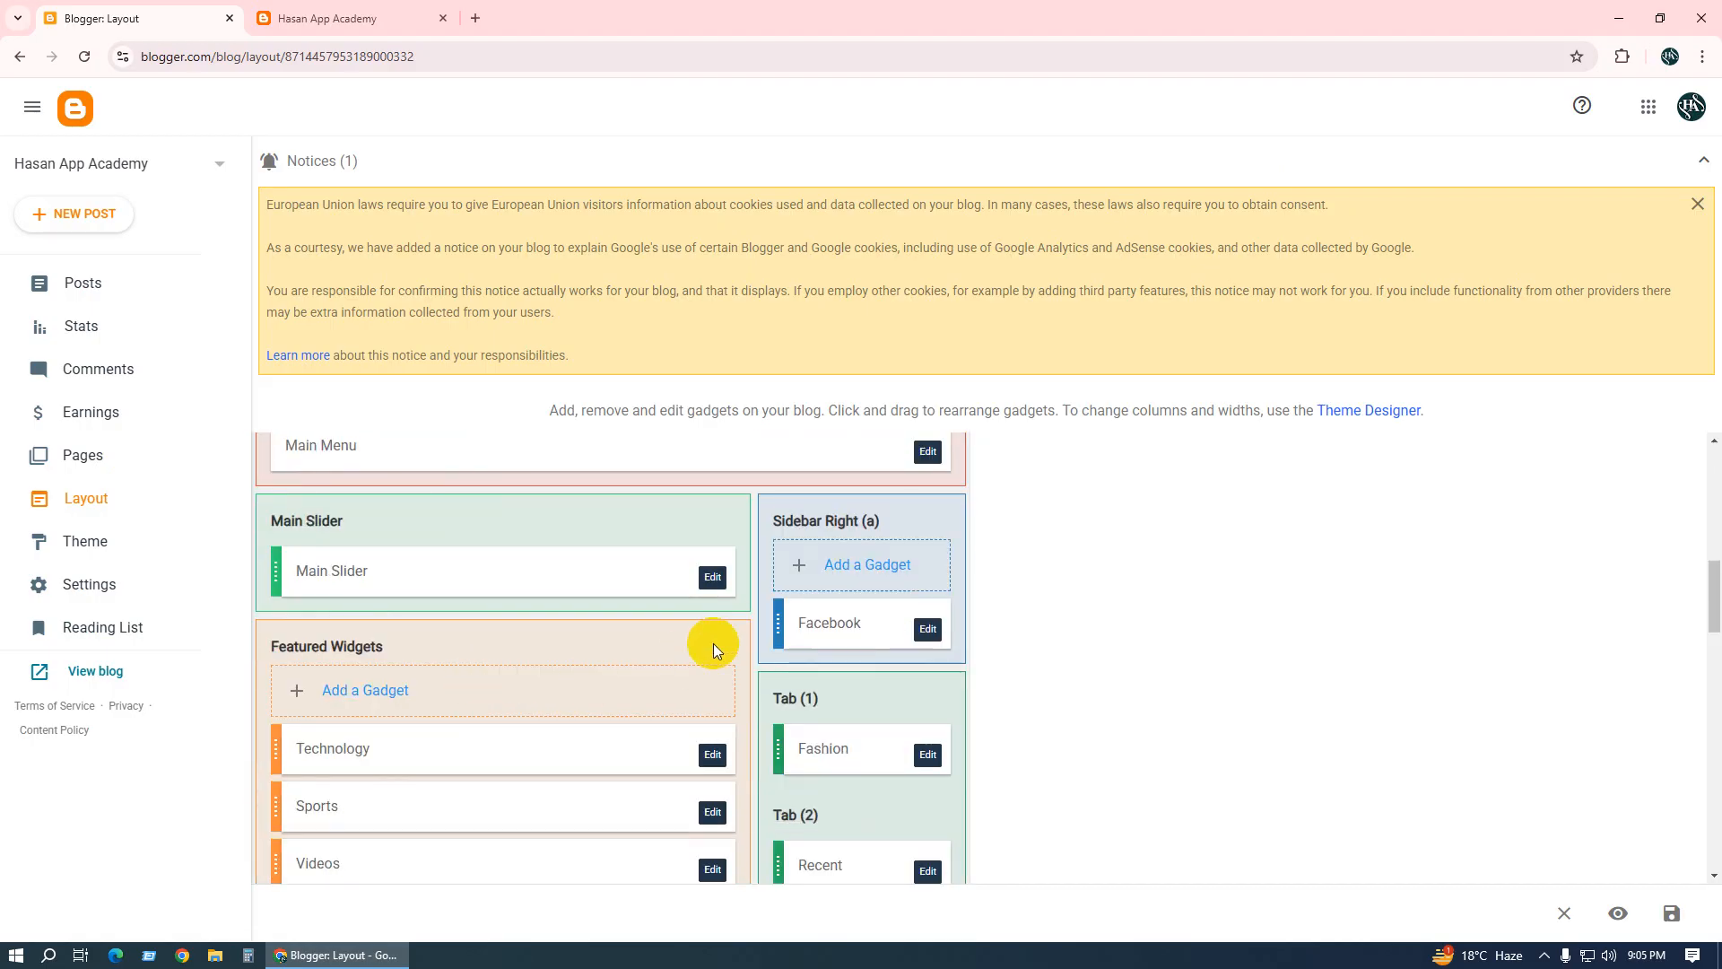
pyautogui.click(712, 578)
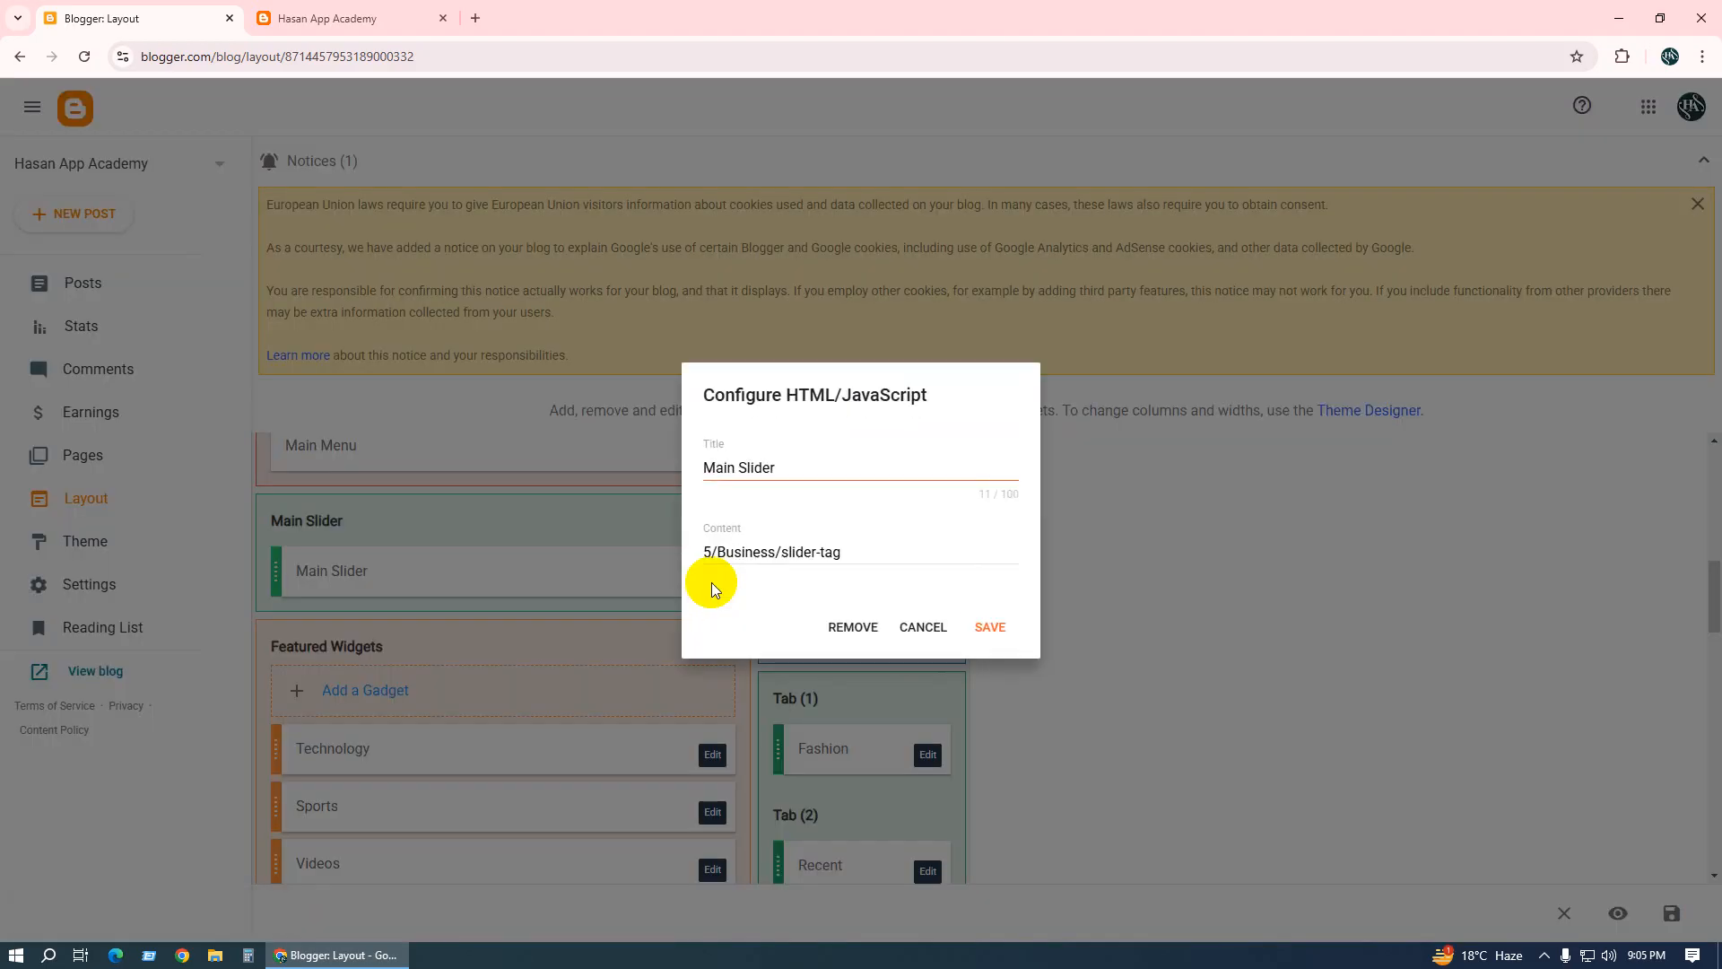
pyautogui.click(744, 553)
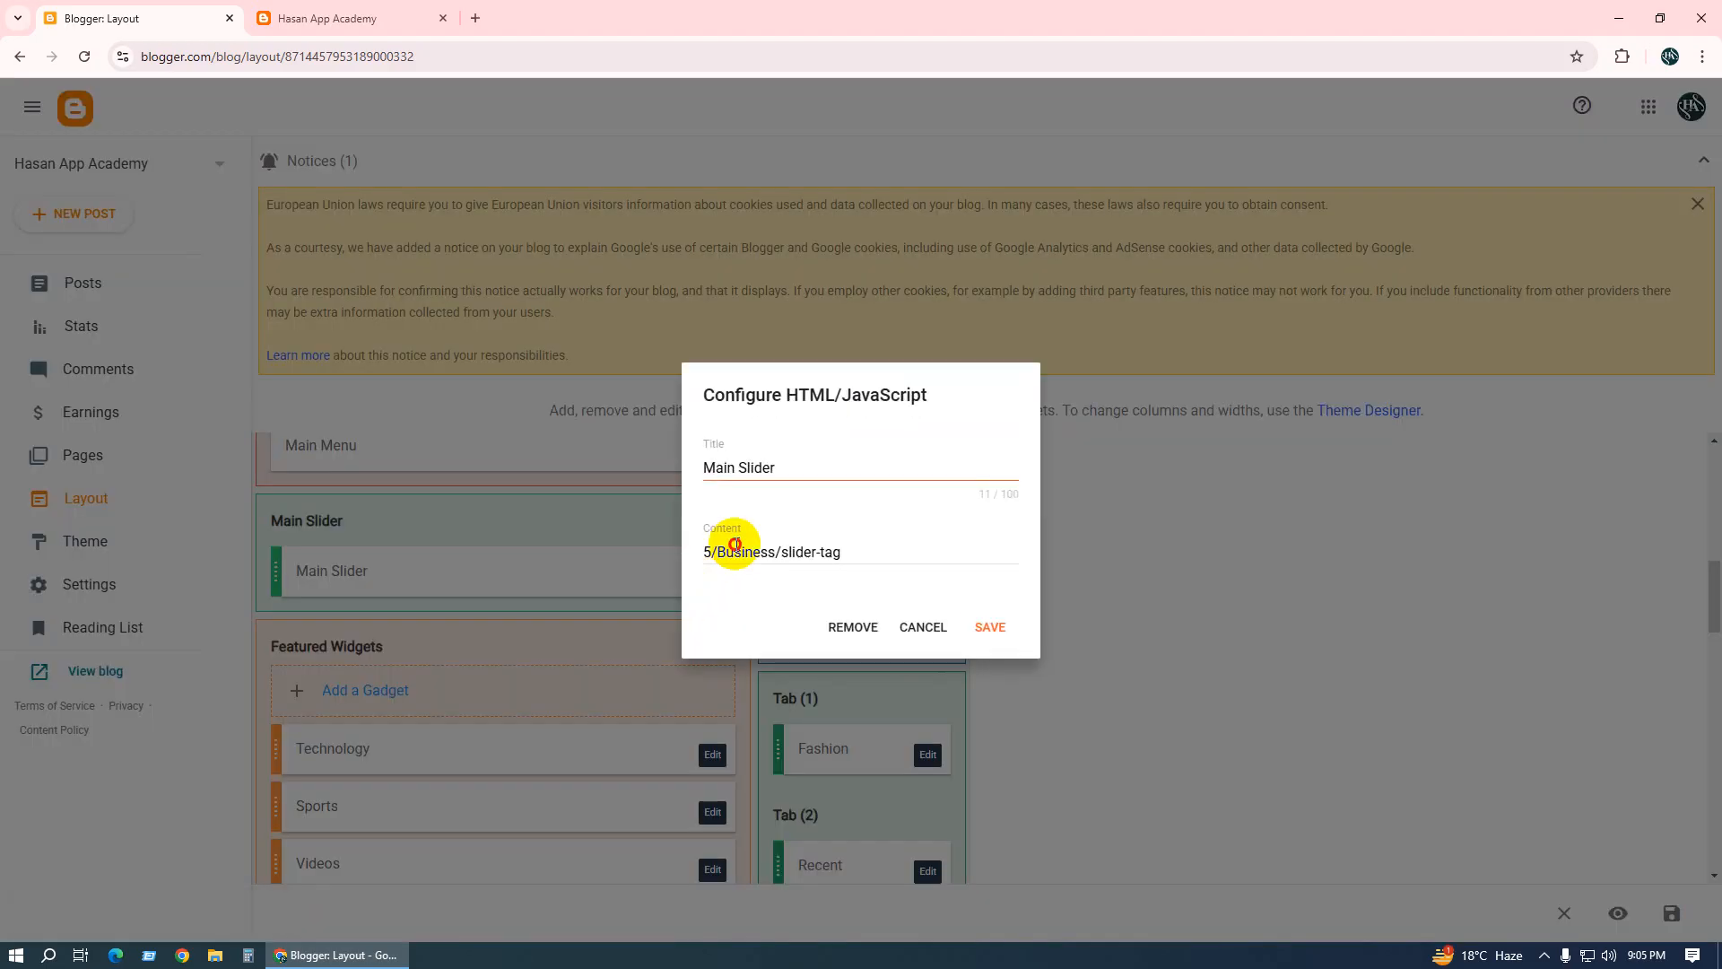
# Compare the Business label in the Main Slider gadget's content with the posts shown in the live slider.
pyautogui.click(329, 14)
pyautogui.click(189, 18)
pyautogui.click(386, 18)
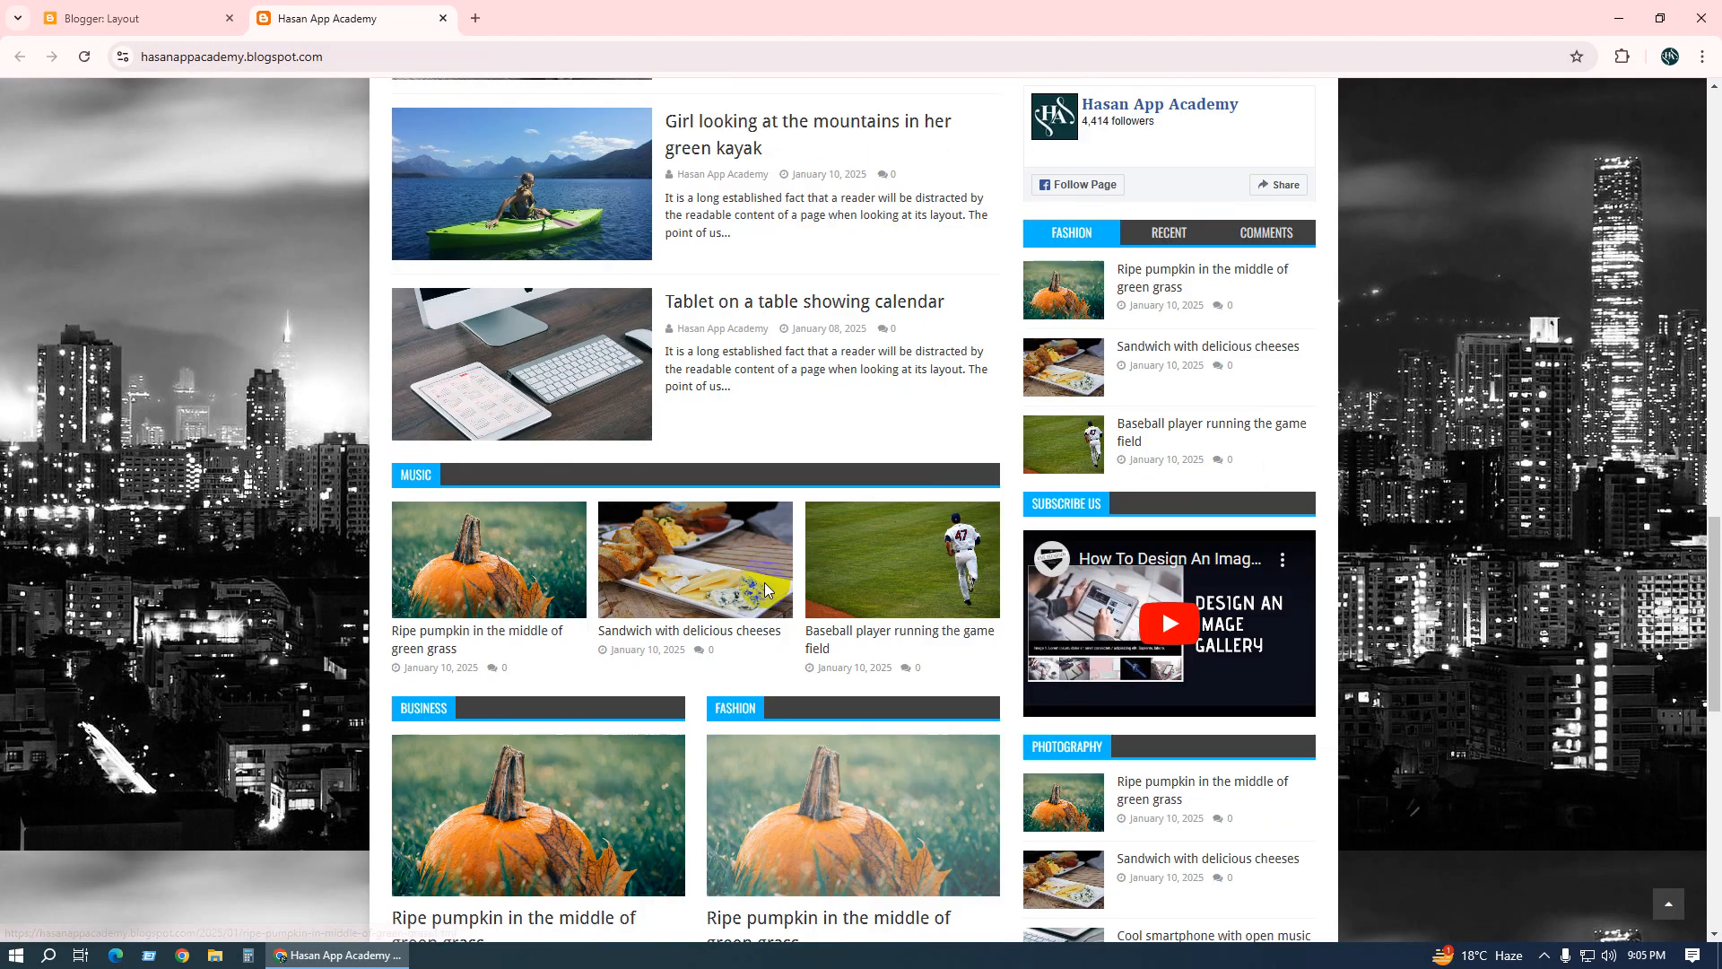
pyautogui.scroll(15, 801, 561)
pyautogui.scroll(2, 799, 562)
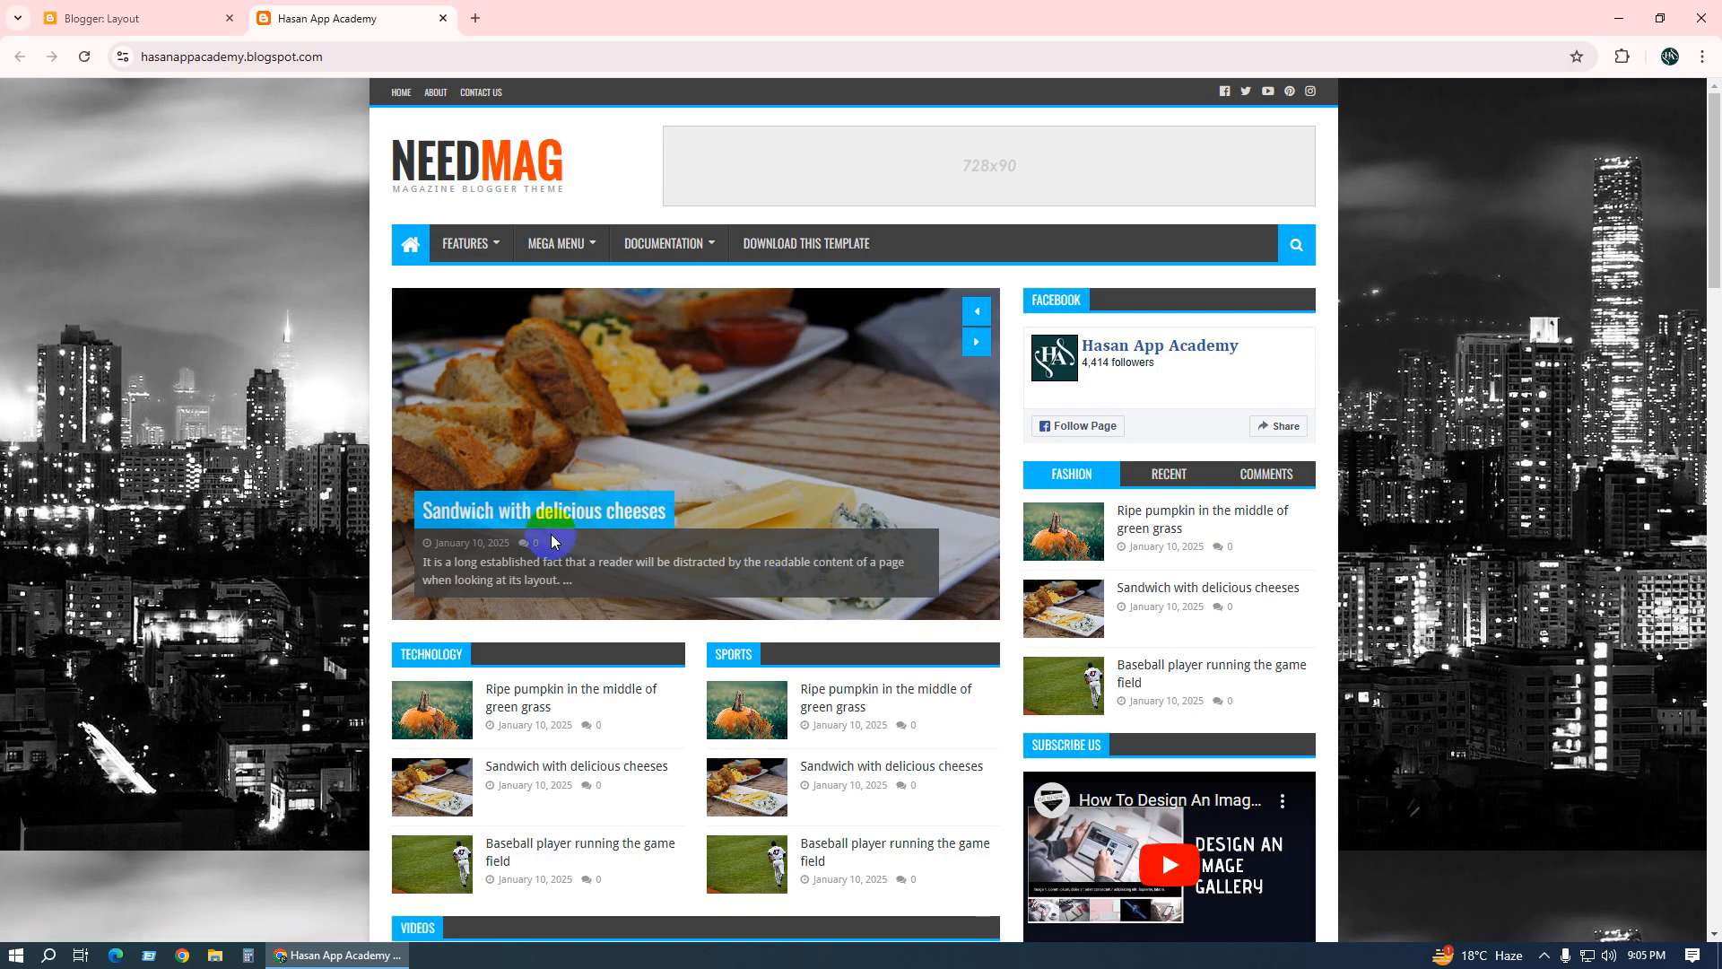
pyautogui.click(108, 18)
pyautogui.click(759, 554)
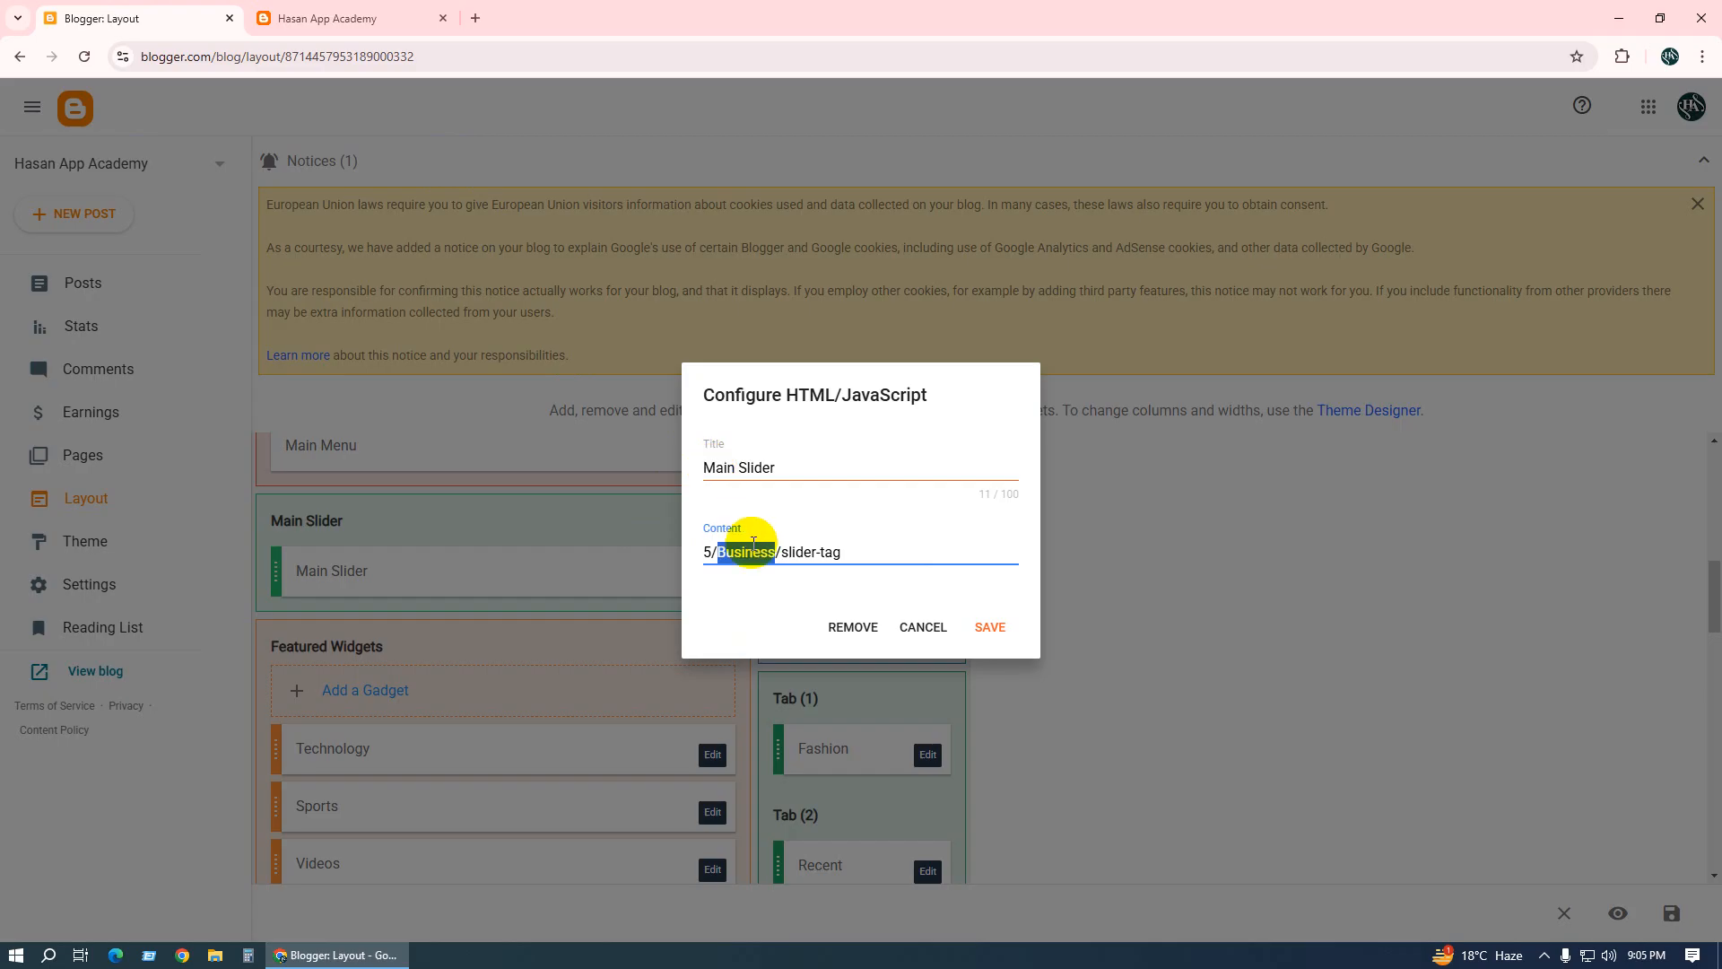
pyautogui.click(756, 553)
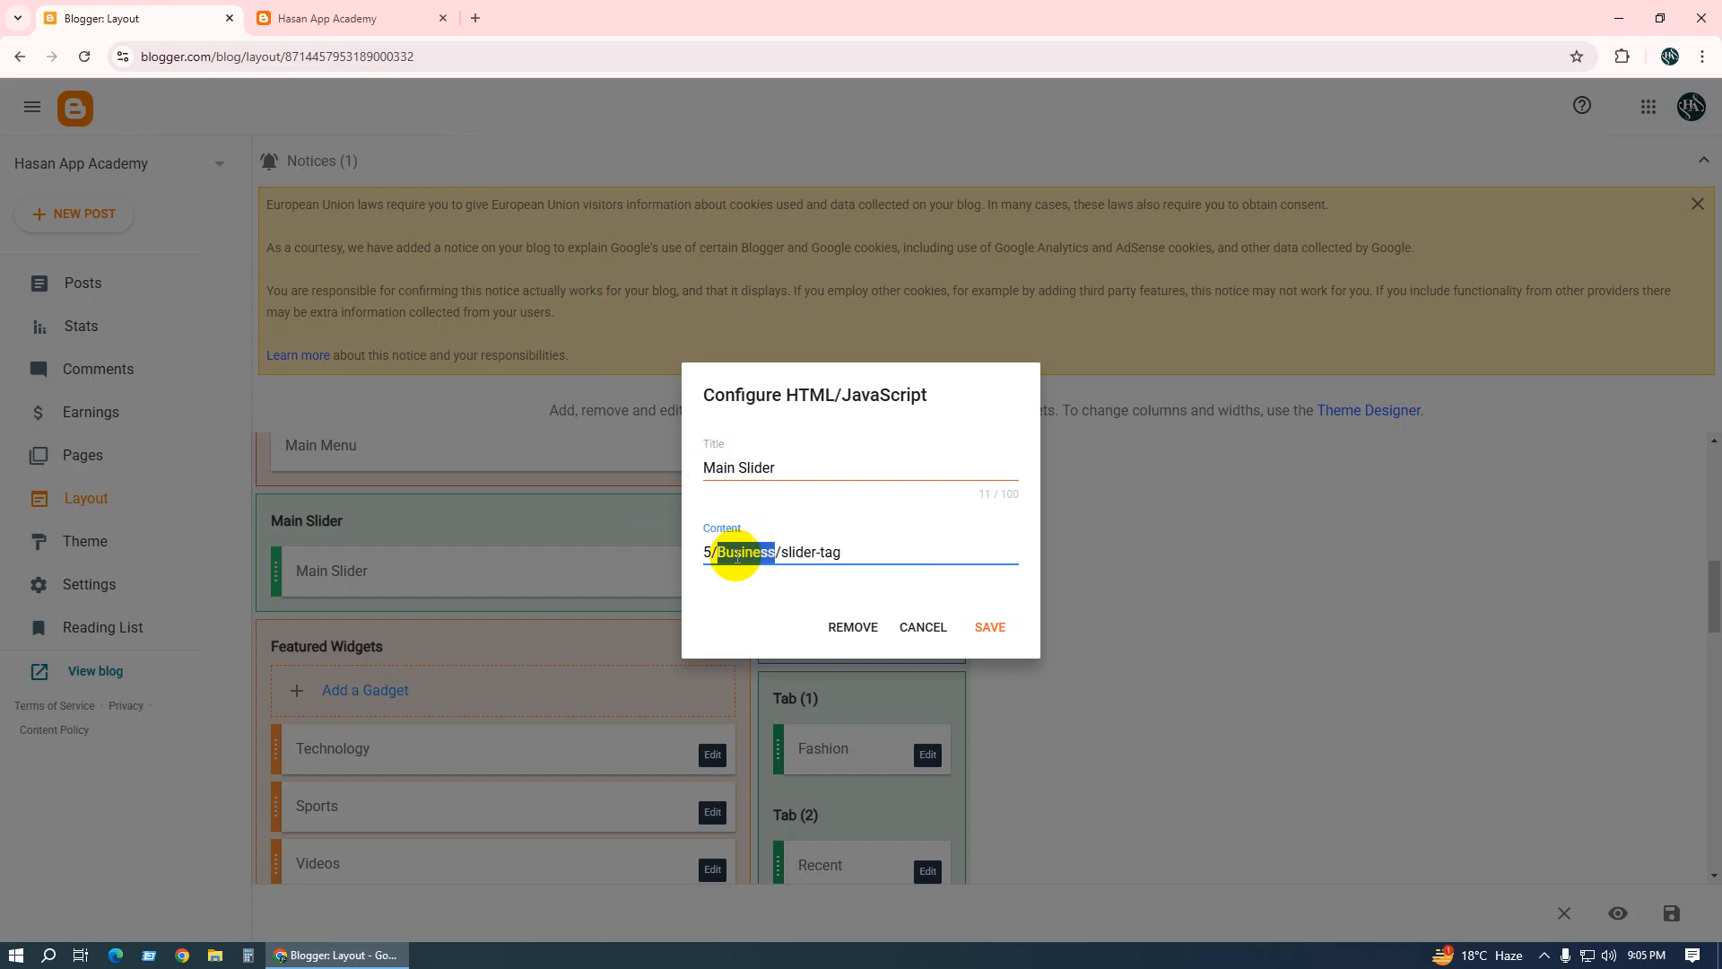
# Look up the available labels in the live blog's Tags list and compare them with the gadget's label and the main slider.
pyautogui.click(316, 19)
pyautogui.scroll(-20, 528, 359)
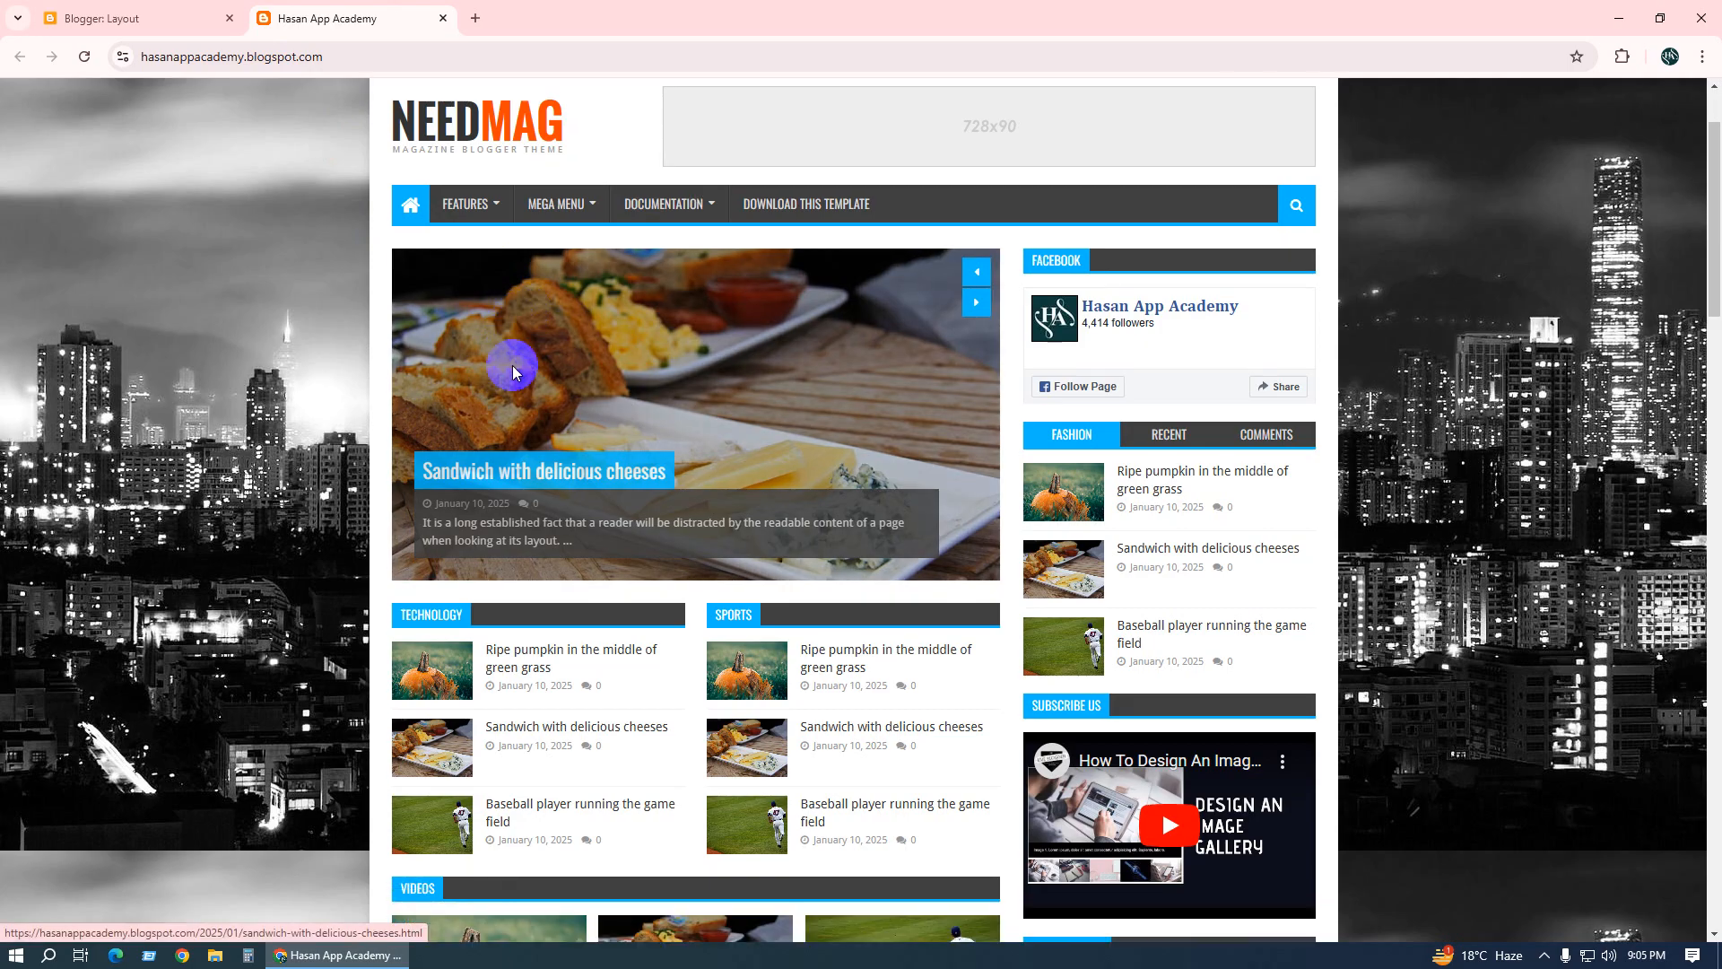
pyautogui.scroll(-4, 1151, 725)
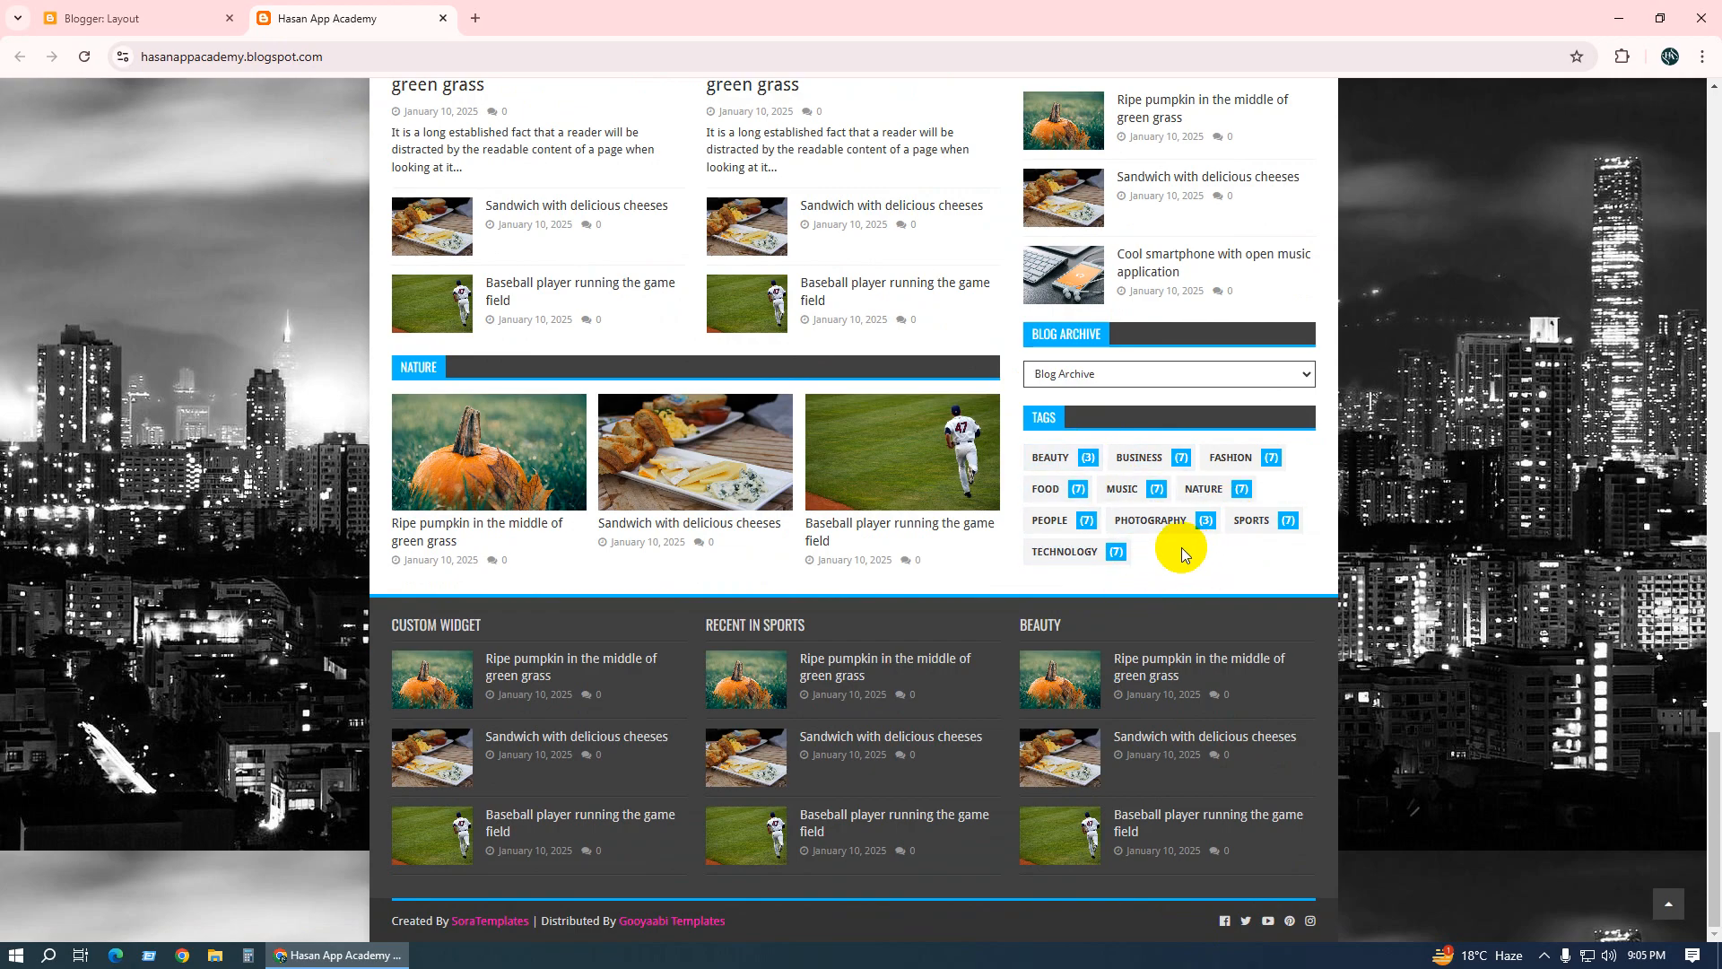
pyautogui.click(61, 20)
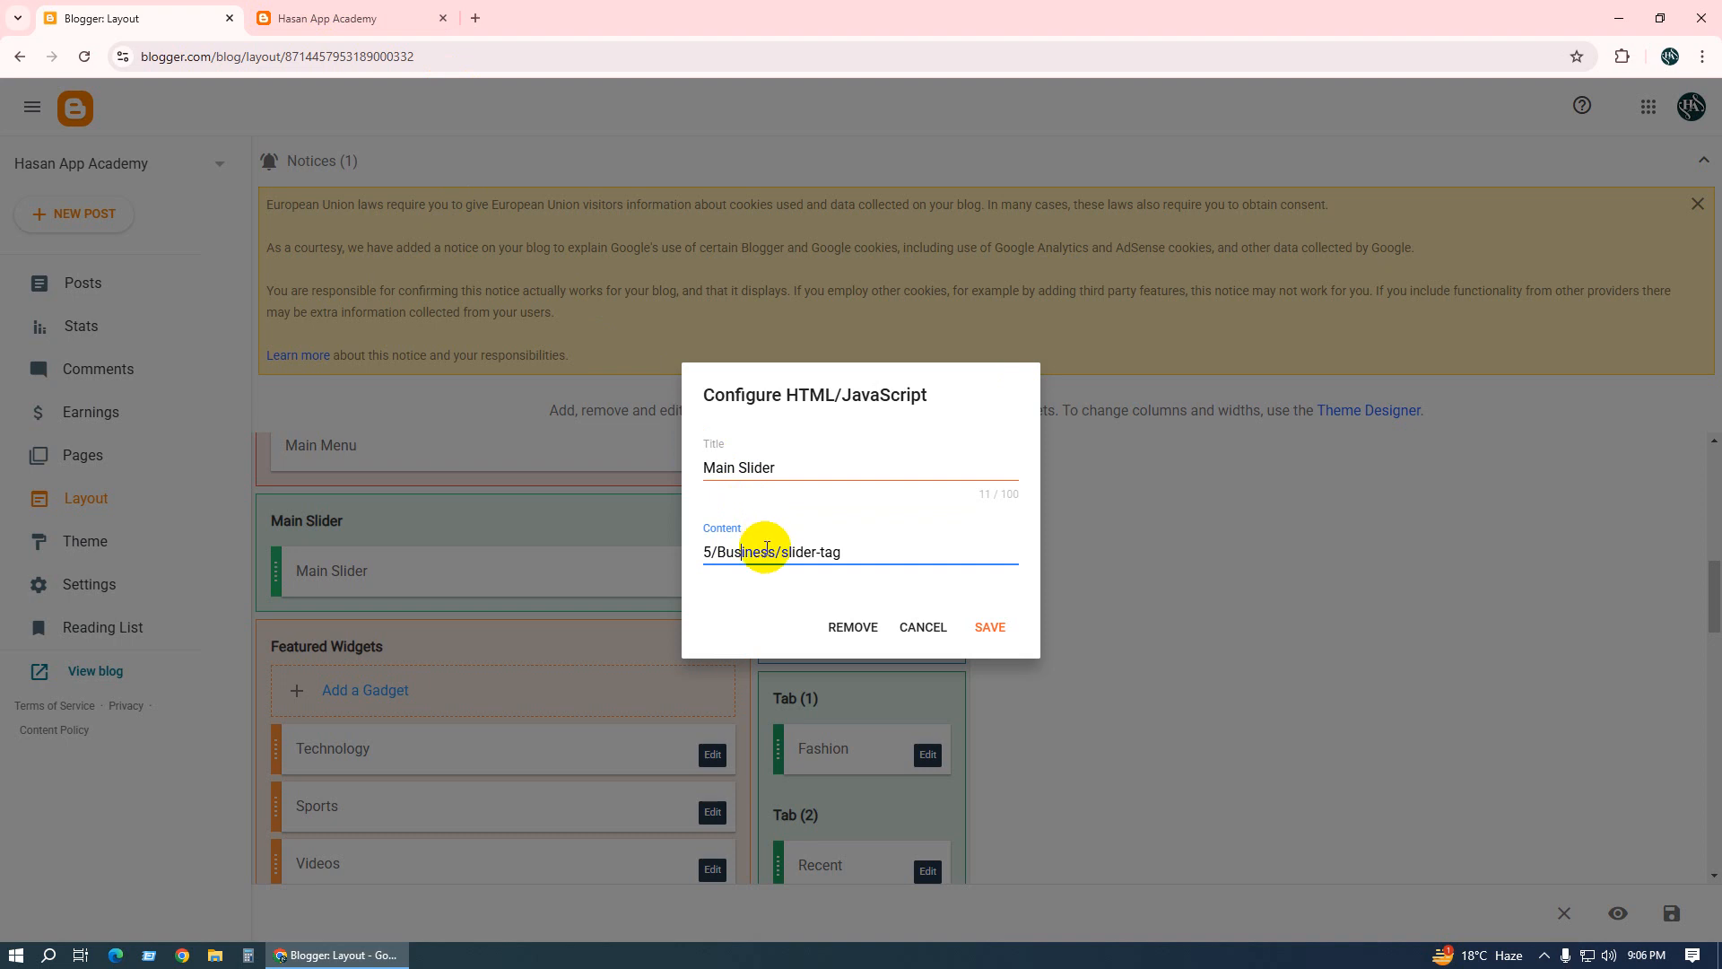
pyautogui.click(376, 20)
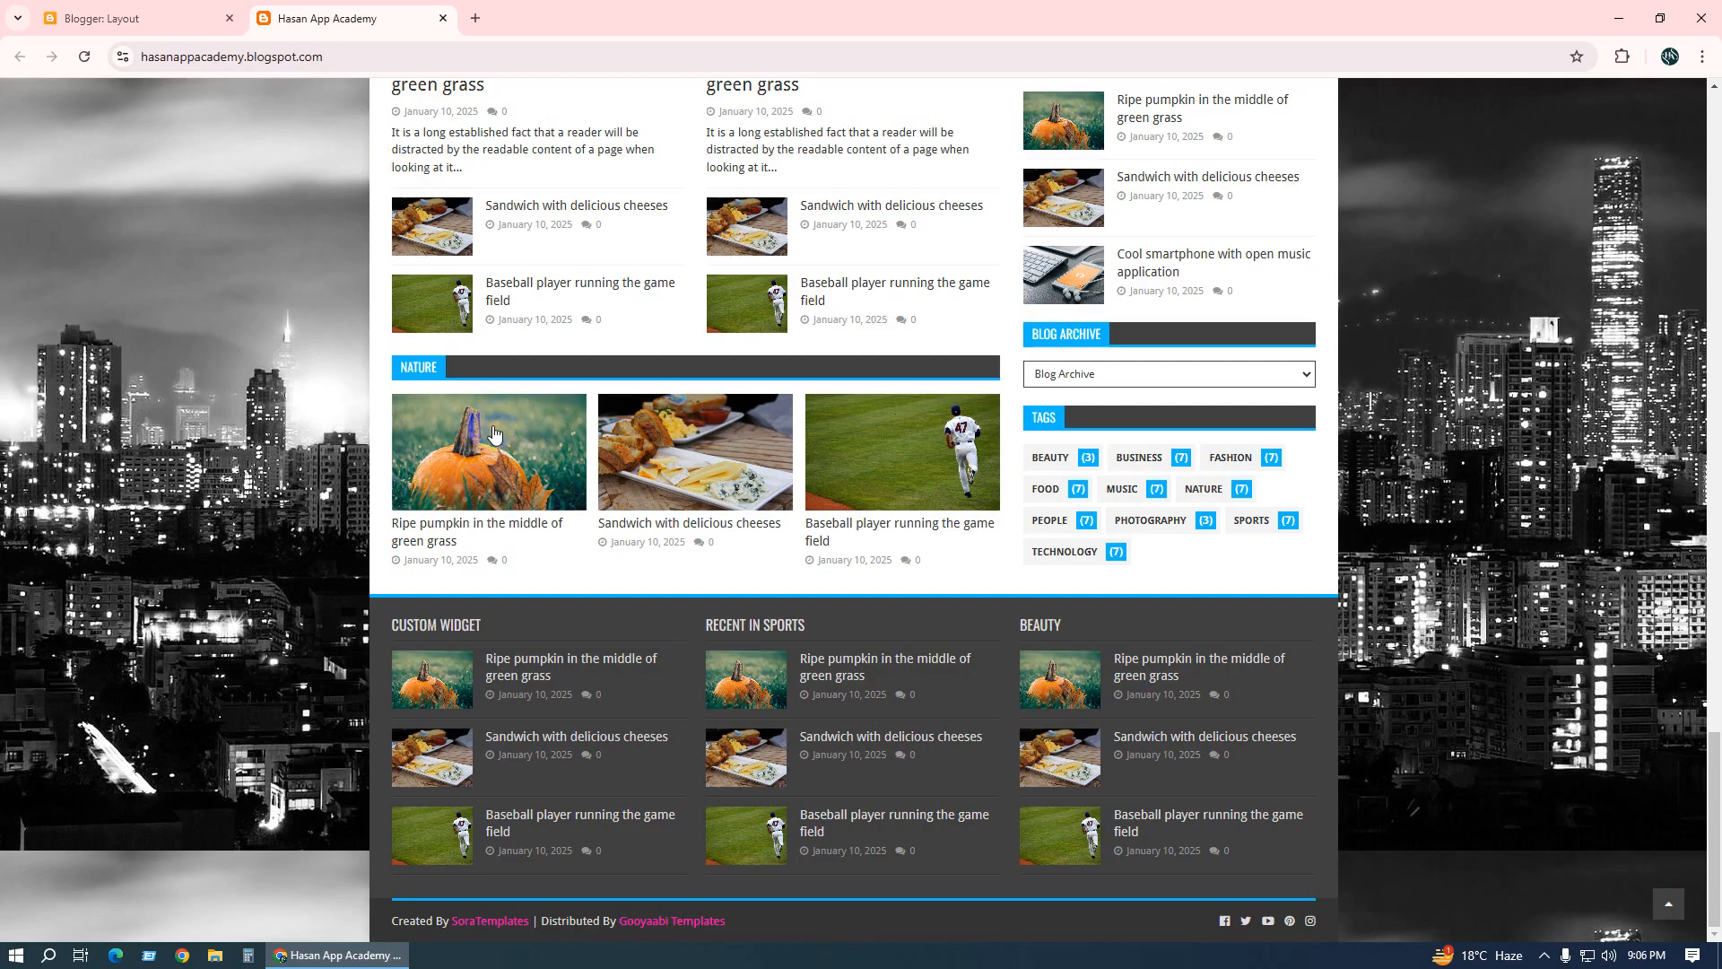
pyautogui.scroll(10, 581, 485)
pyautogui.scroll(10, 581, 484)
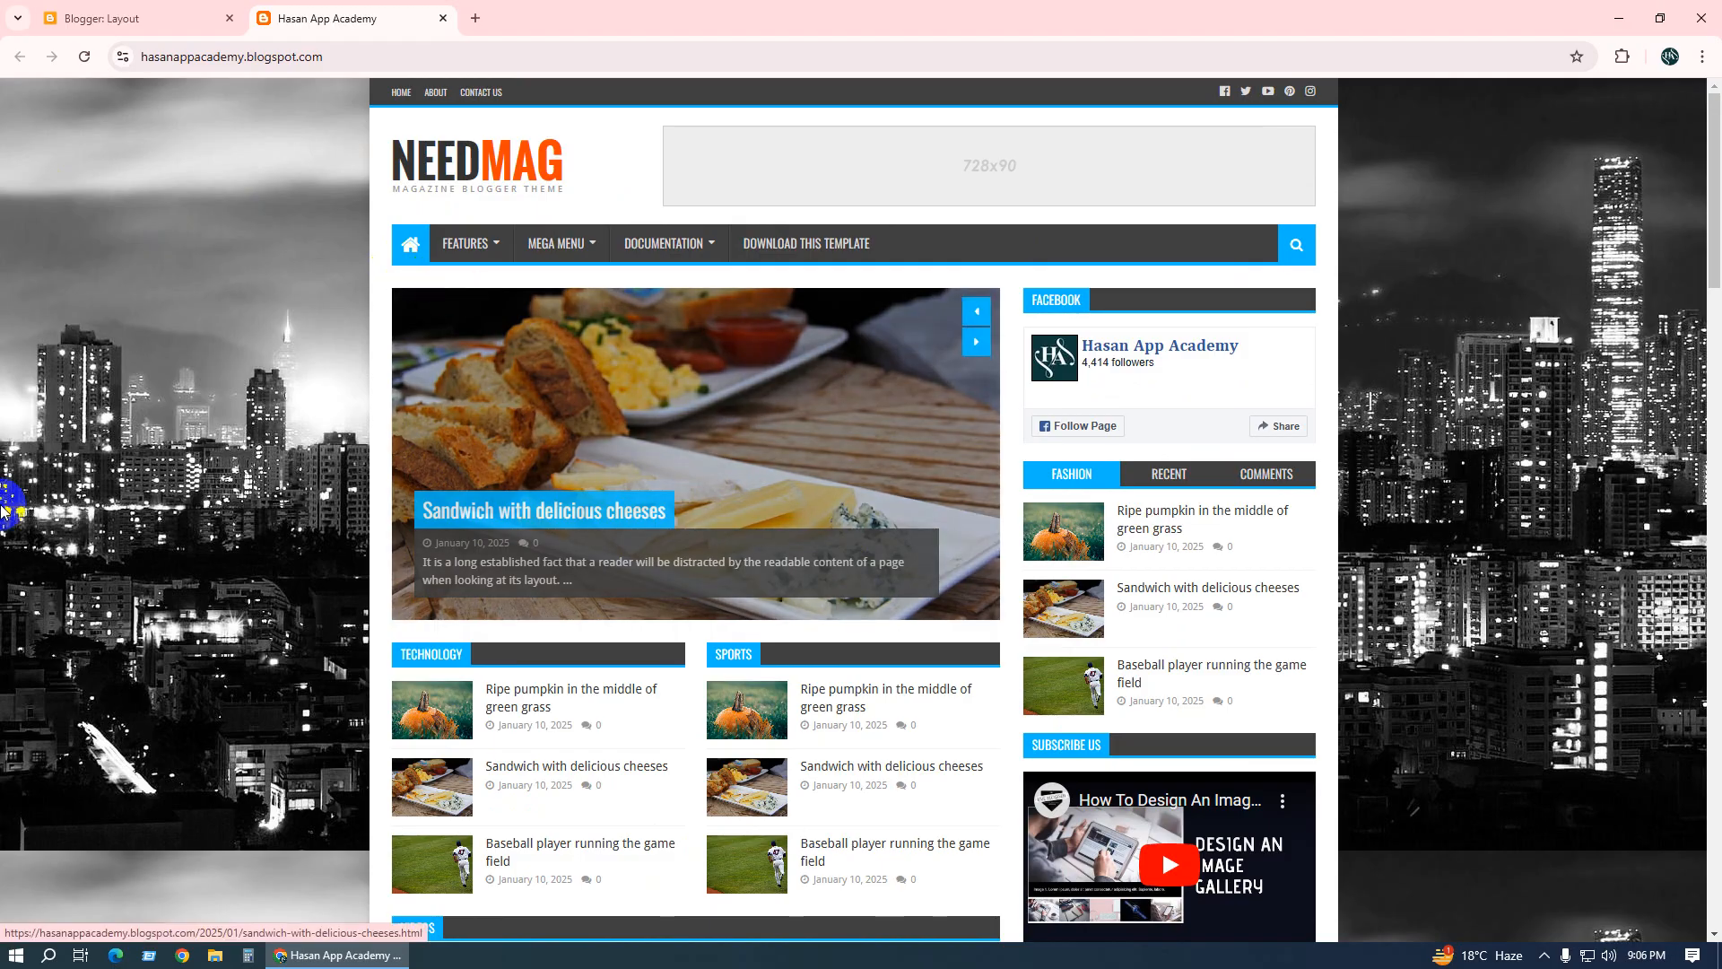
# Replace the label in the Main Slider gadget's content so it reads 5/Another/slider-tag, and save it.
pyautogui.click(101, 18)
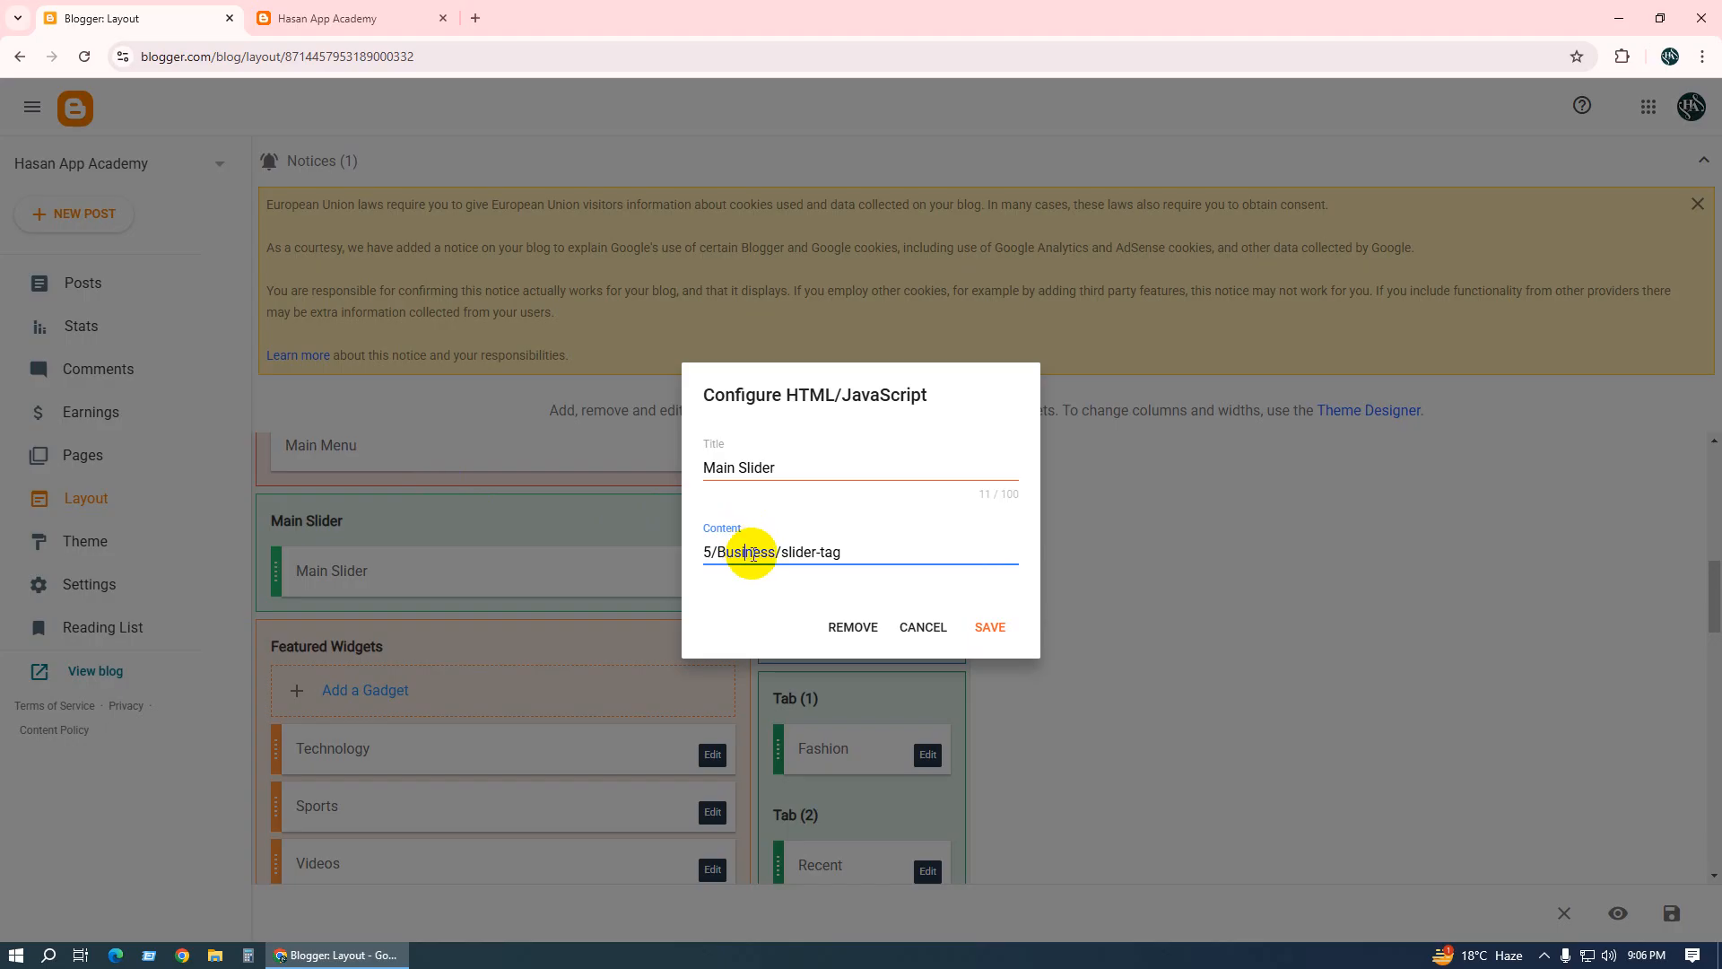
pyautogui.click(783, 553)
pyautogui.click(741, 554)
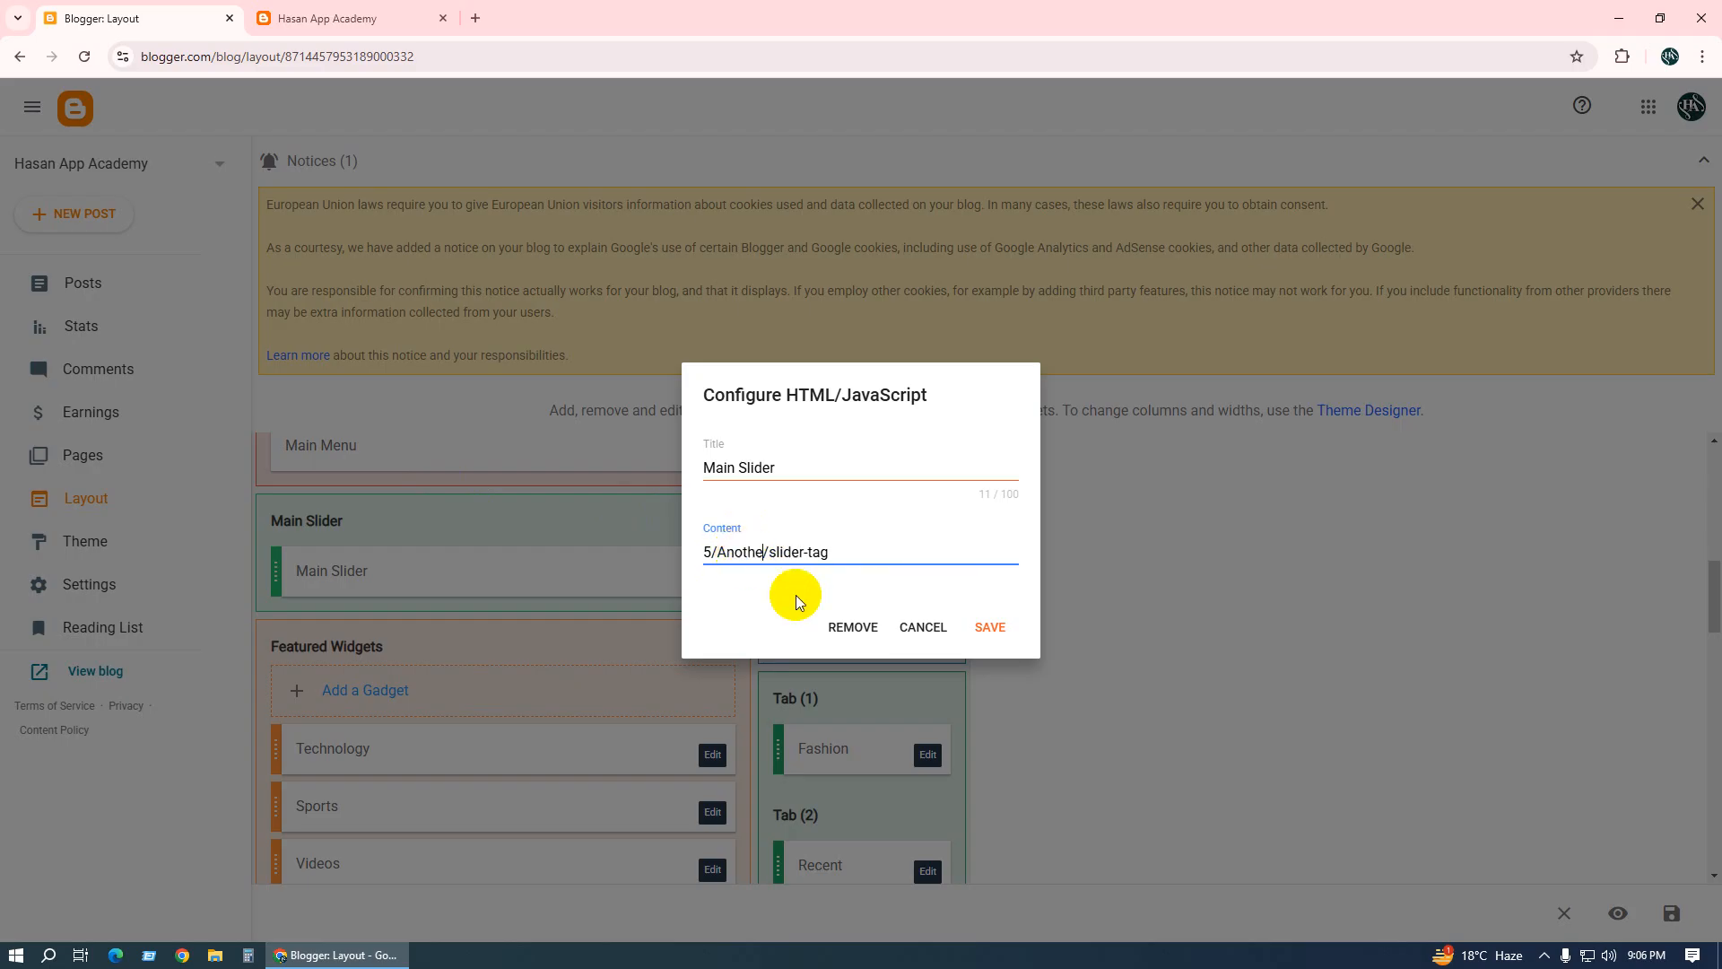
pyautogui.click(774, 553)
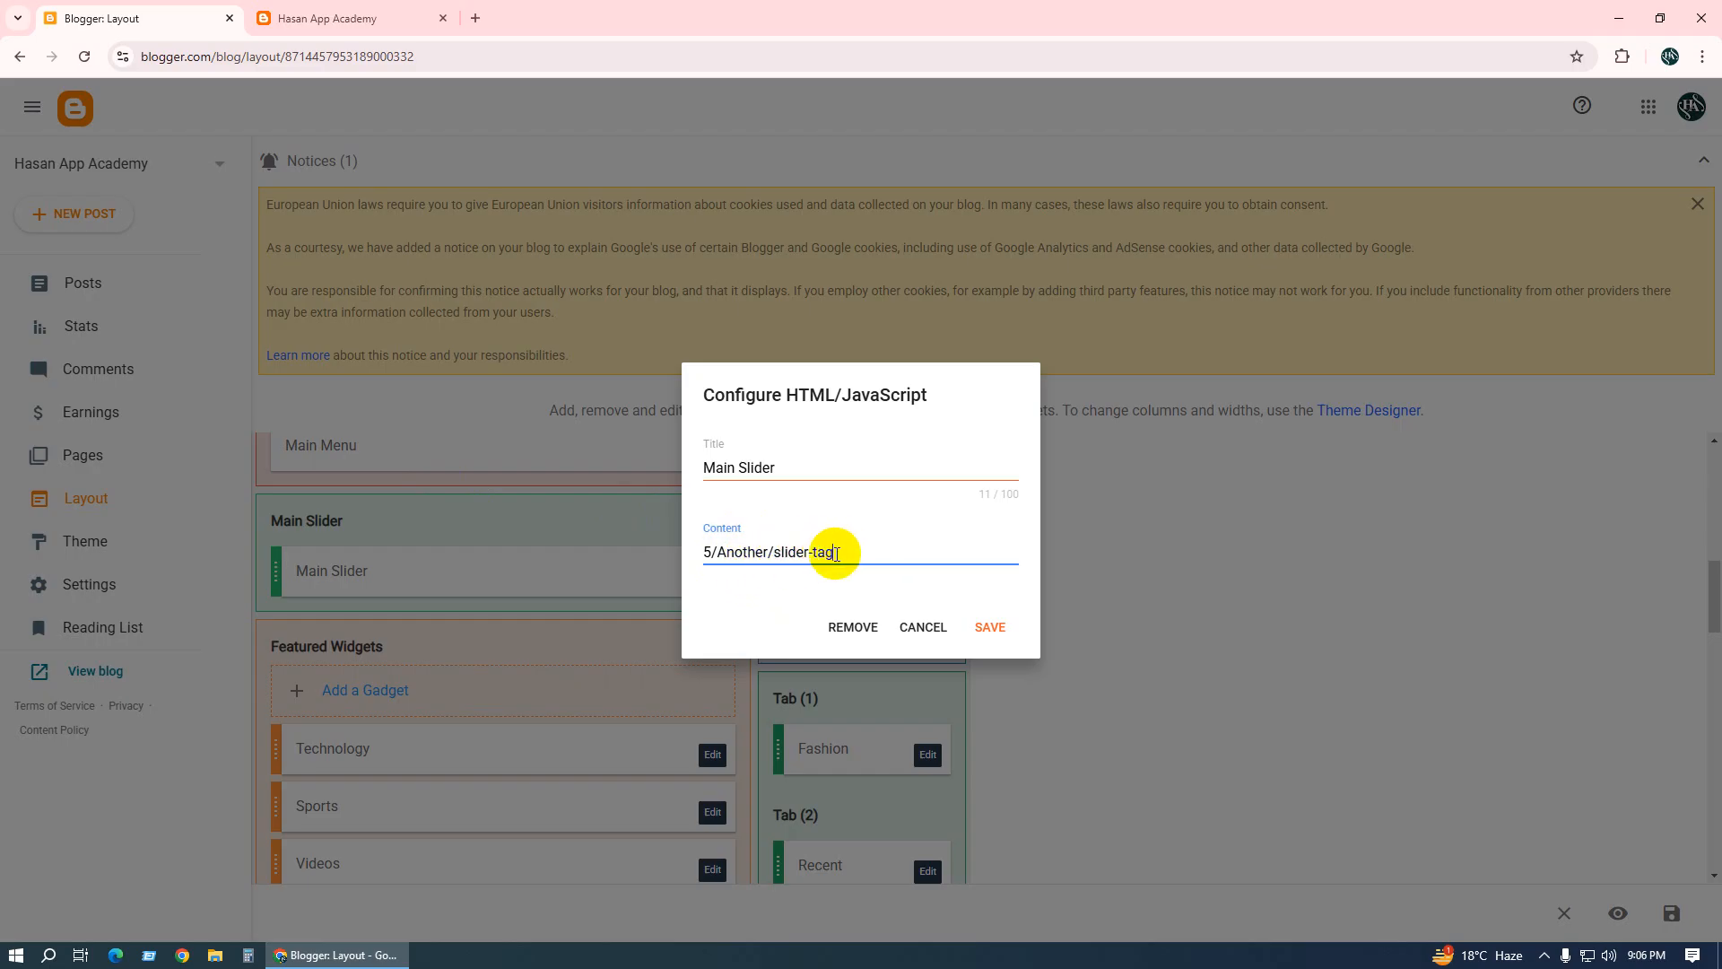
pyautogui.moveTo(775, 553); pyautogui.dragTo(834, 554)
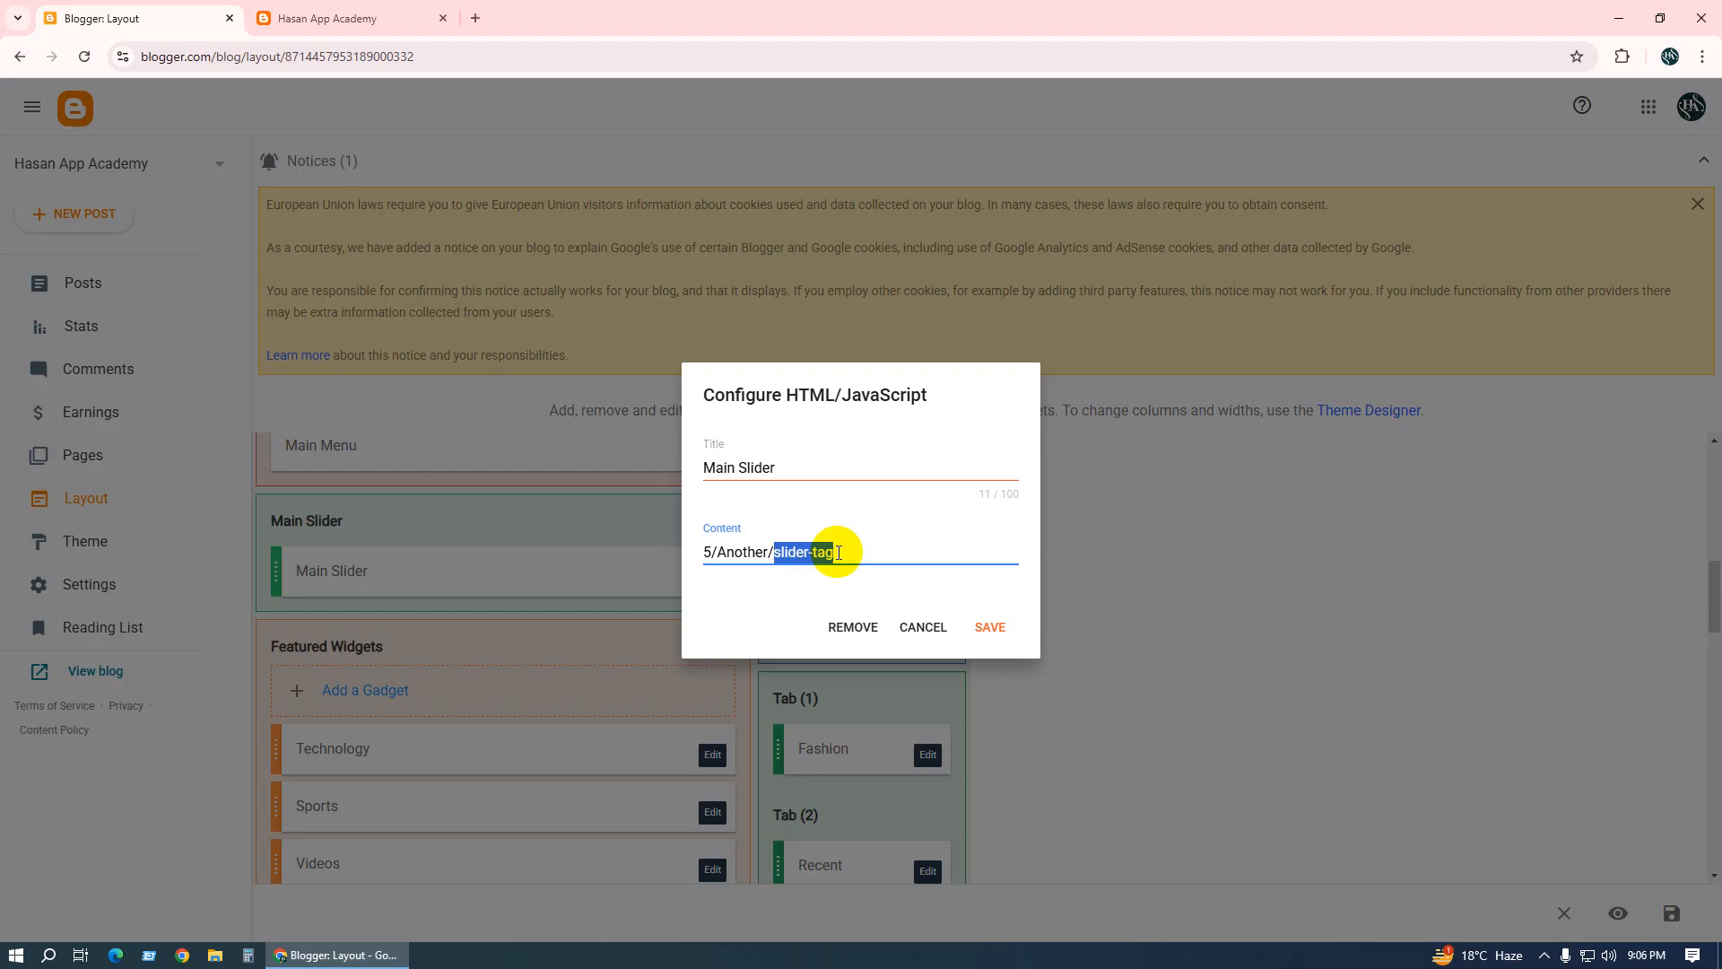
pyautogui.click(987, 630)
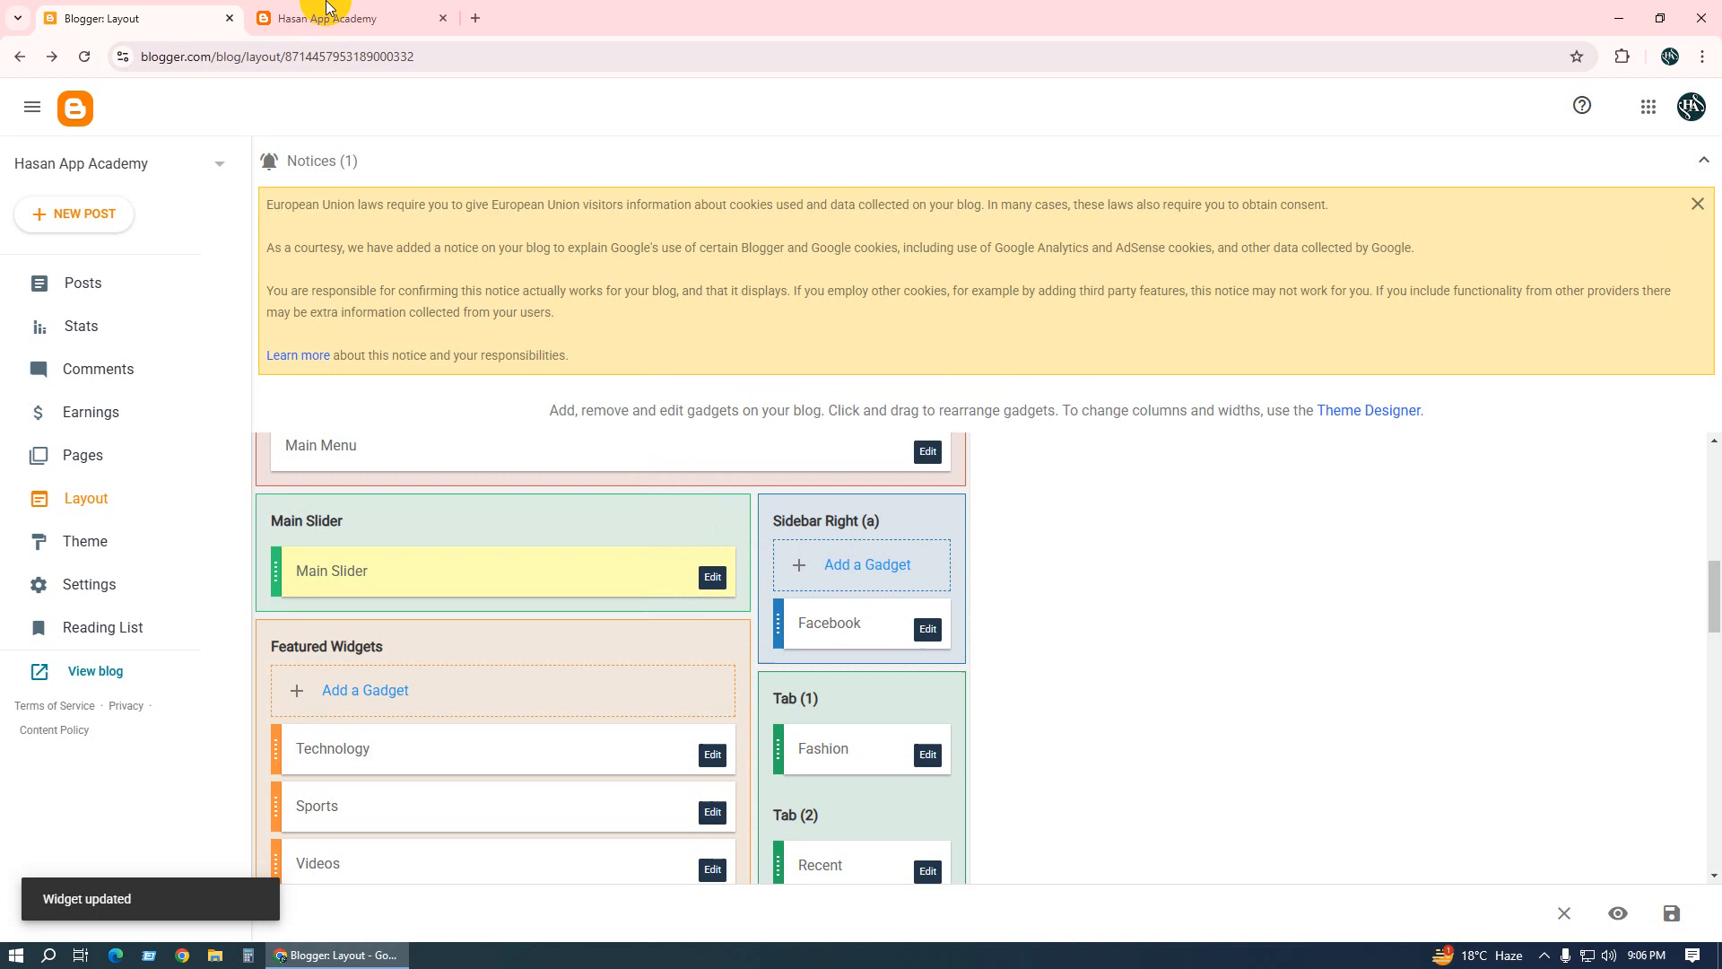
# Reload the live blog and examine the homepage to see how the Another label affects the main slider.
pyautogui.click(326, 16)
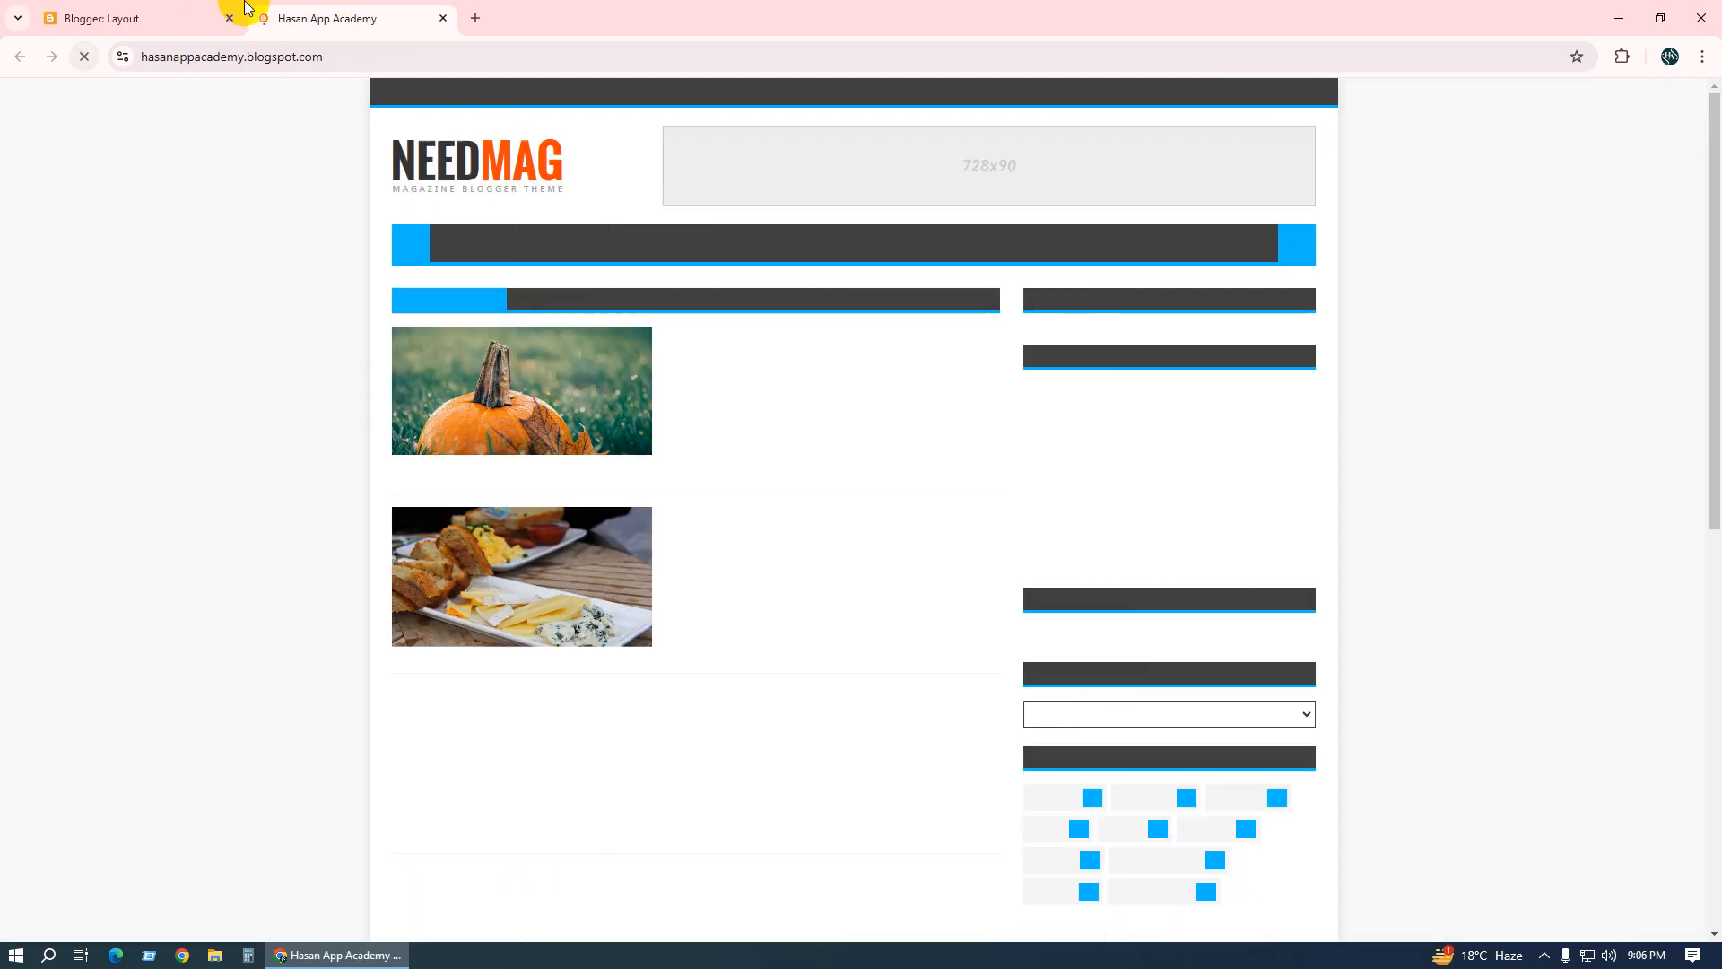
pyautogui.click(187, 16)
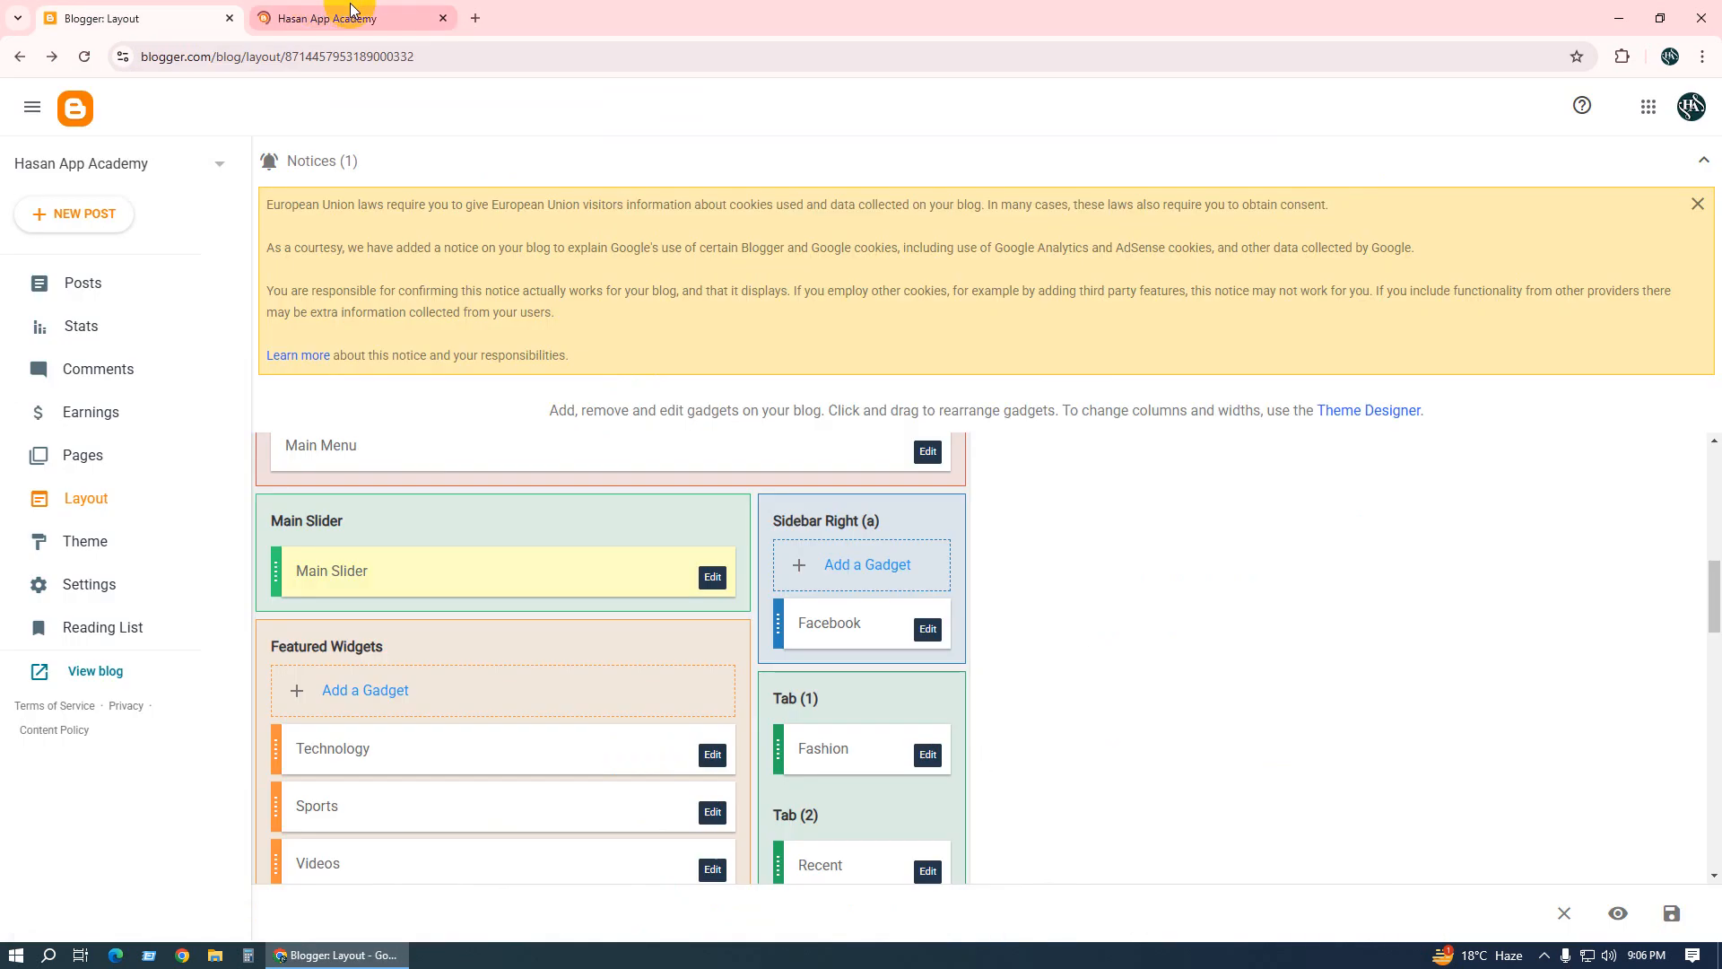
pyautogui.click(349, 16)
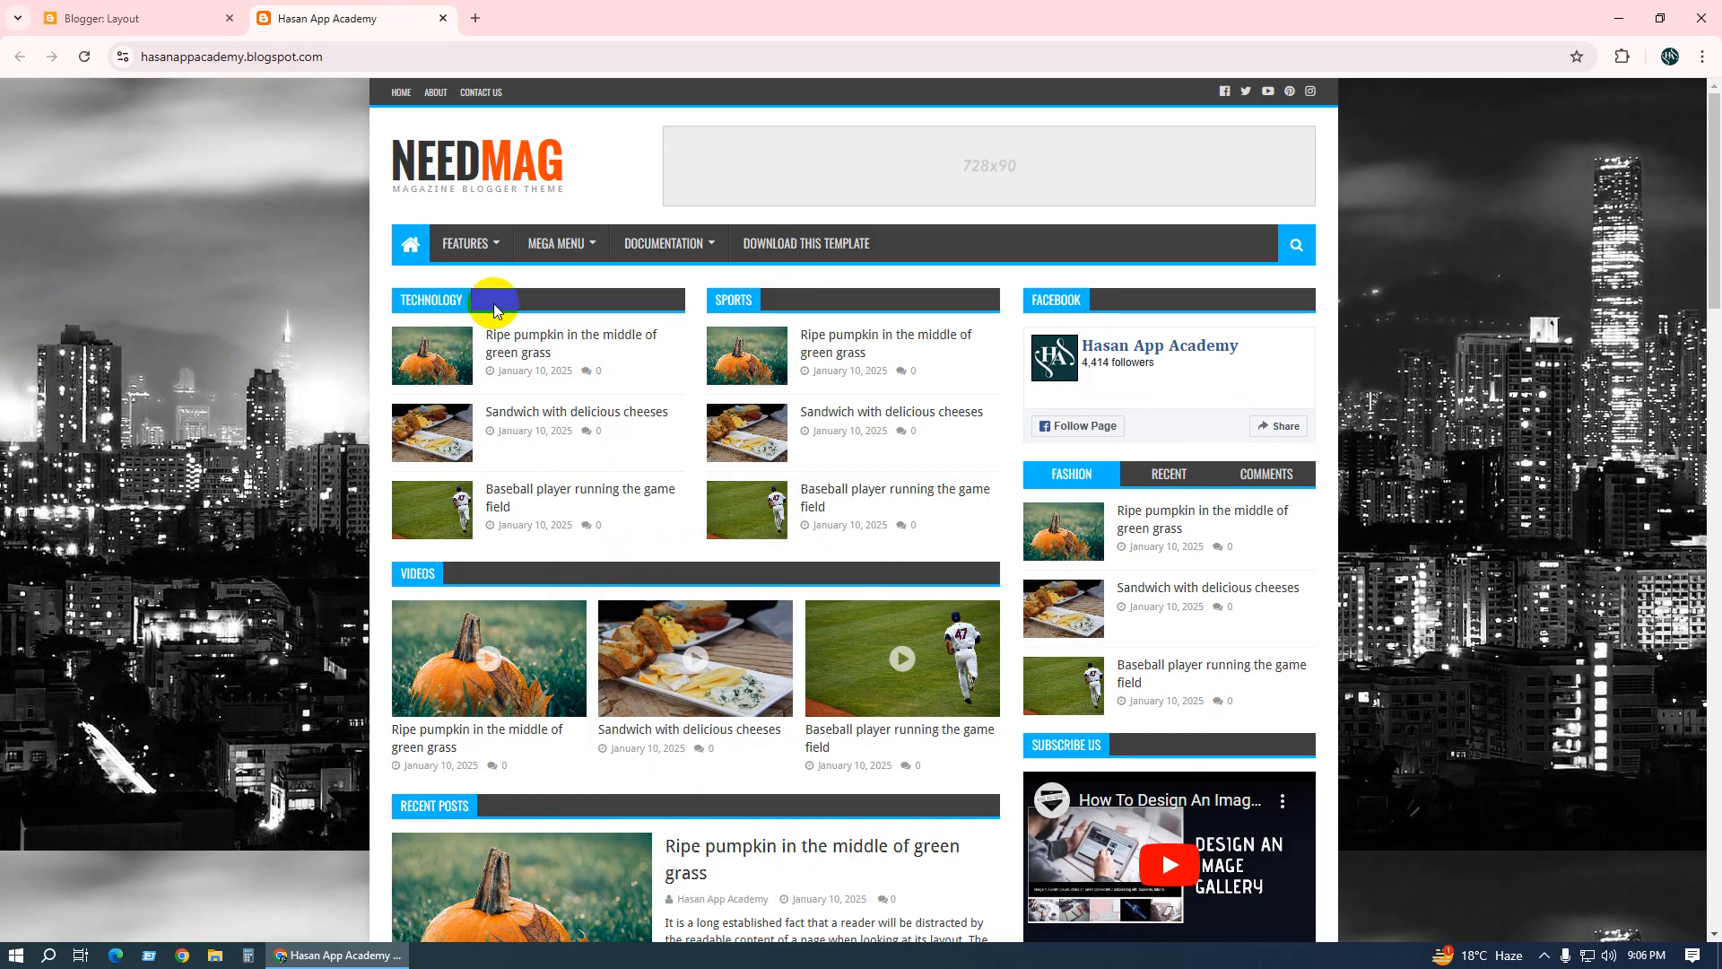
pyautogui.scroll(-7, 634, 373)
pyautogui.scroll(6, 638, 392)
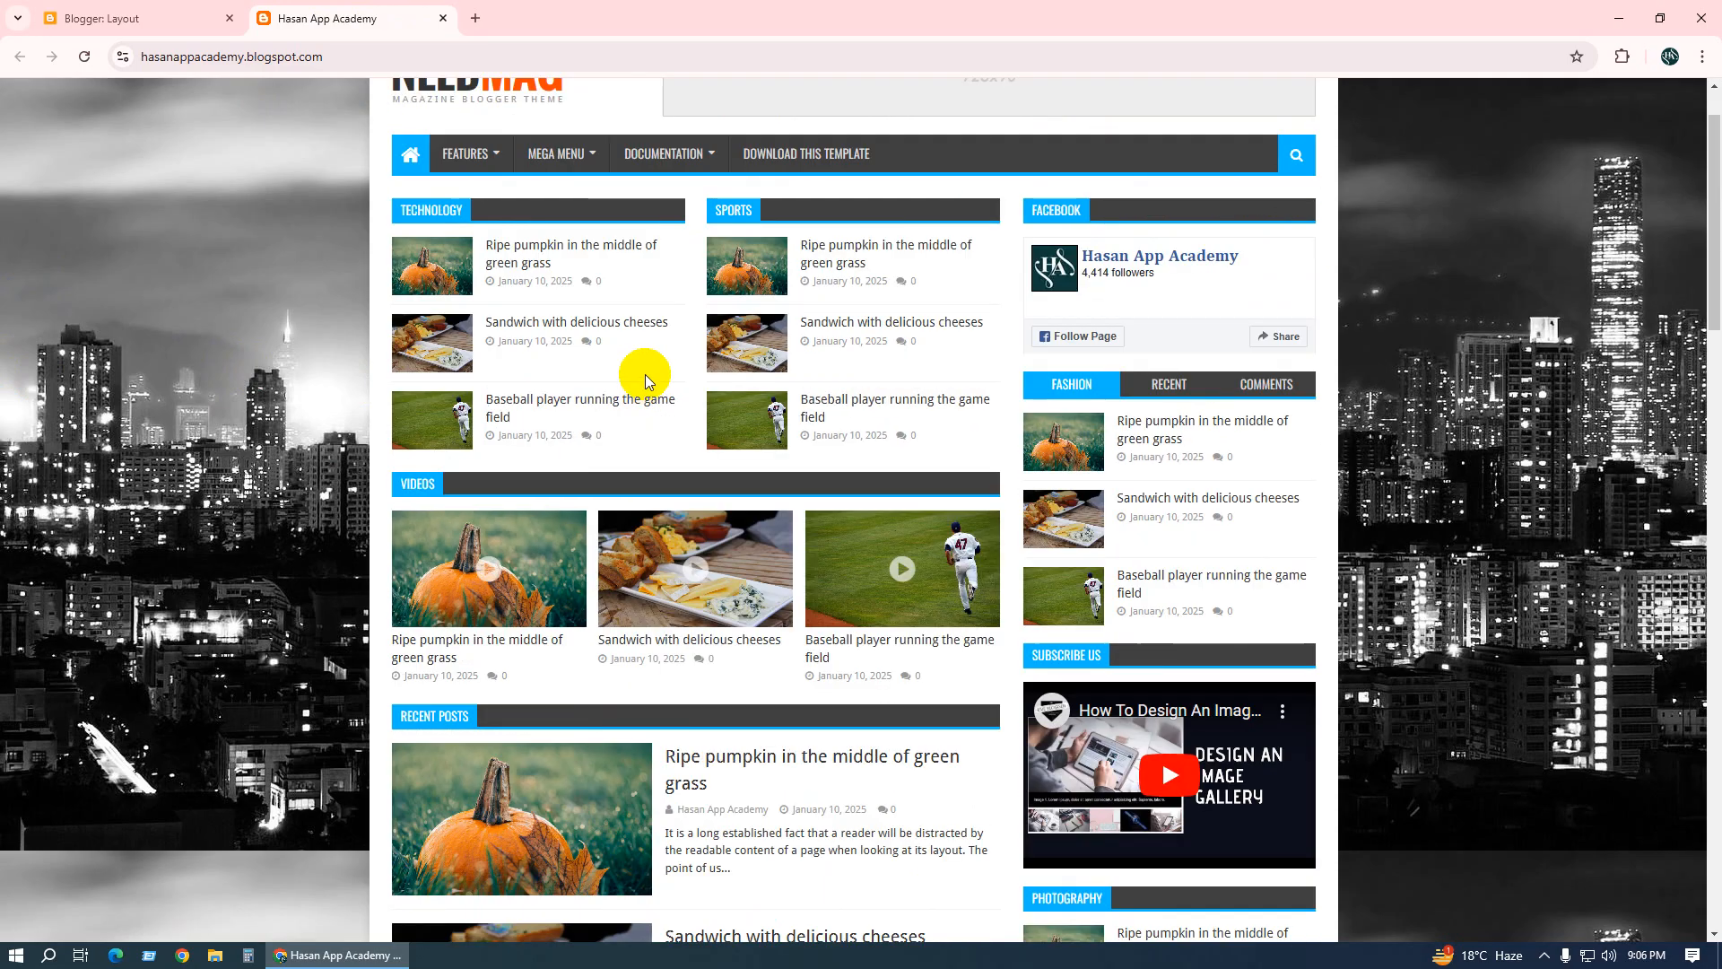
pyautogui.scroll(-6, 688, 502)
pyautogui.scroll(-14, 688, 503)
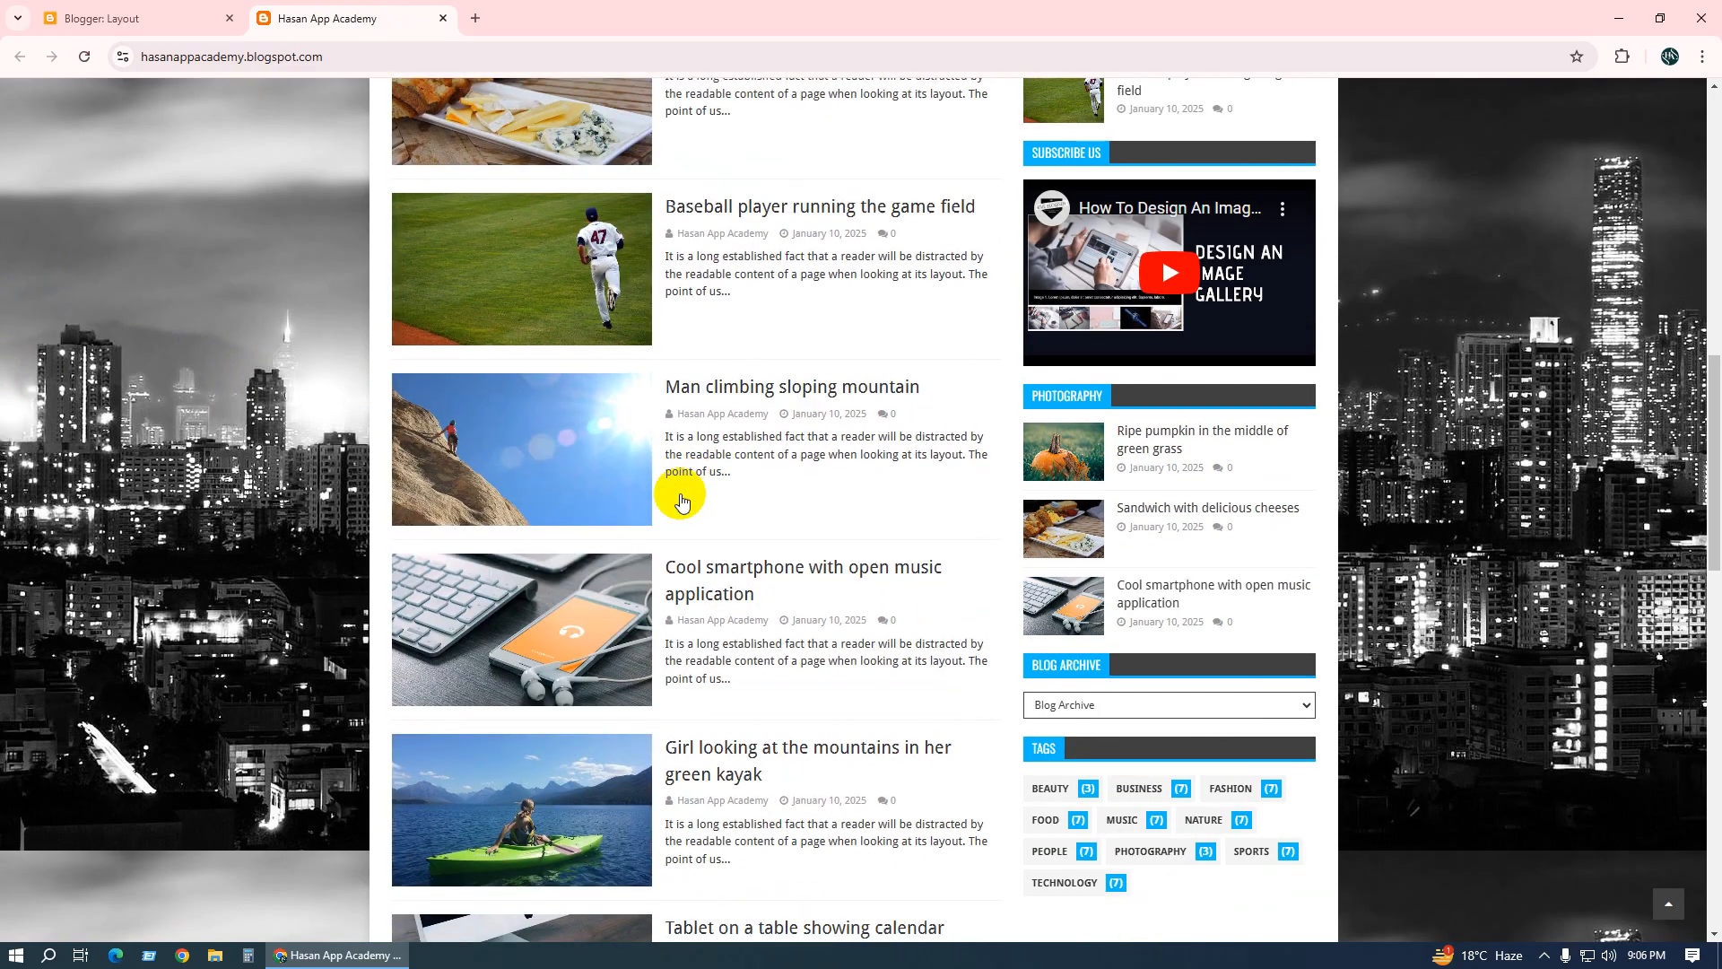
pyautogui.scroll(5, 680, 493)
pyautogui.scroll(15, 669, 495)
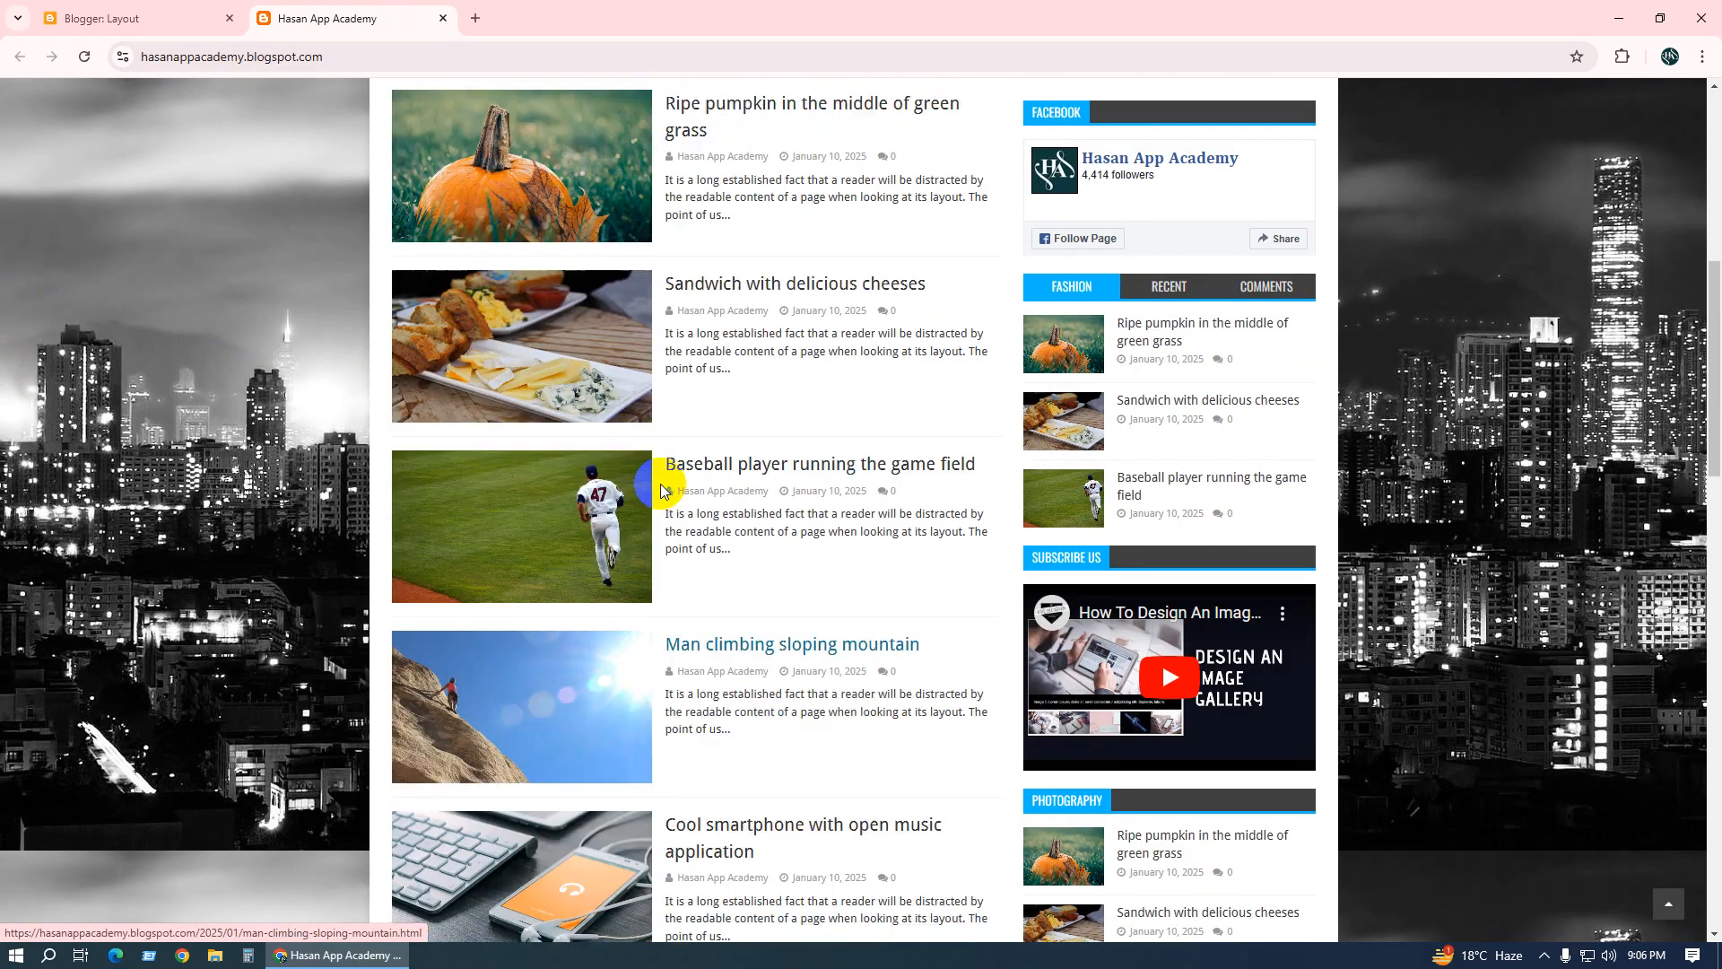
# Reopen the Main Slider gadget's configuration and select the Another label in its content.
pyautogui.click(135, 18)
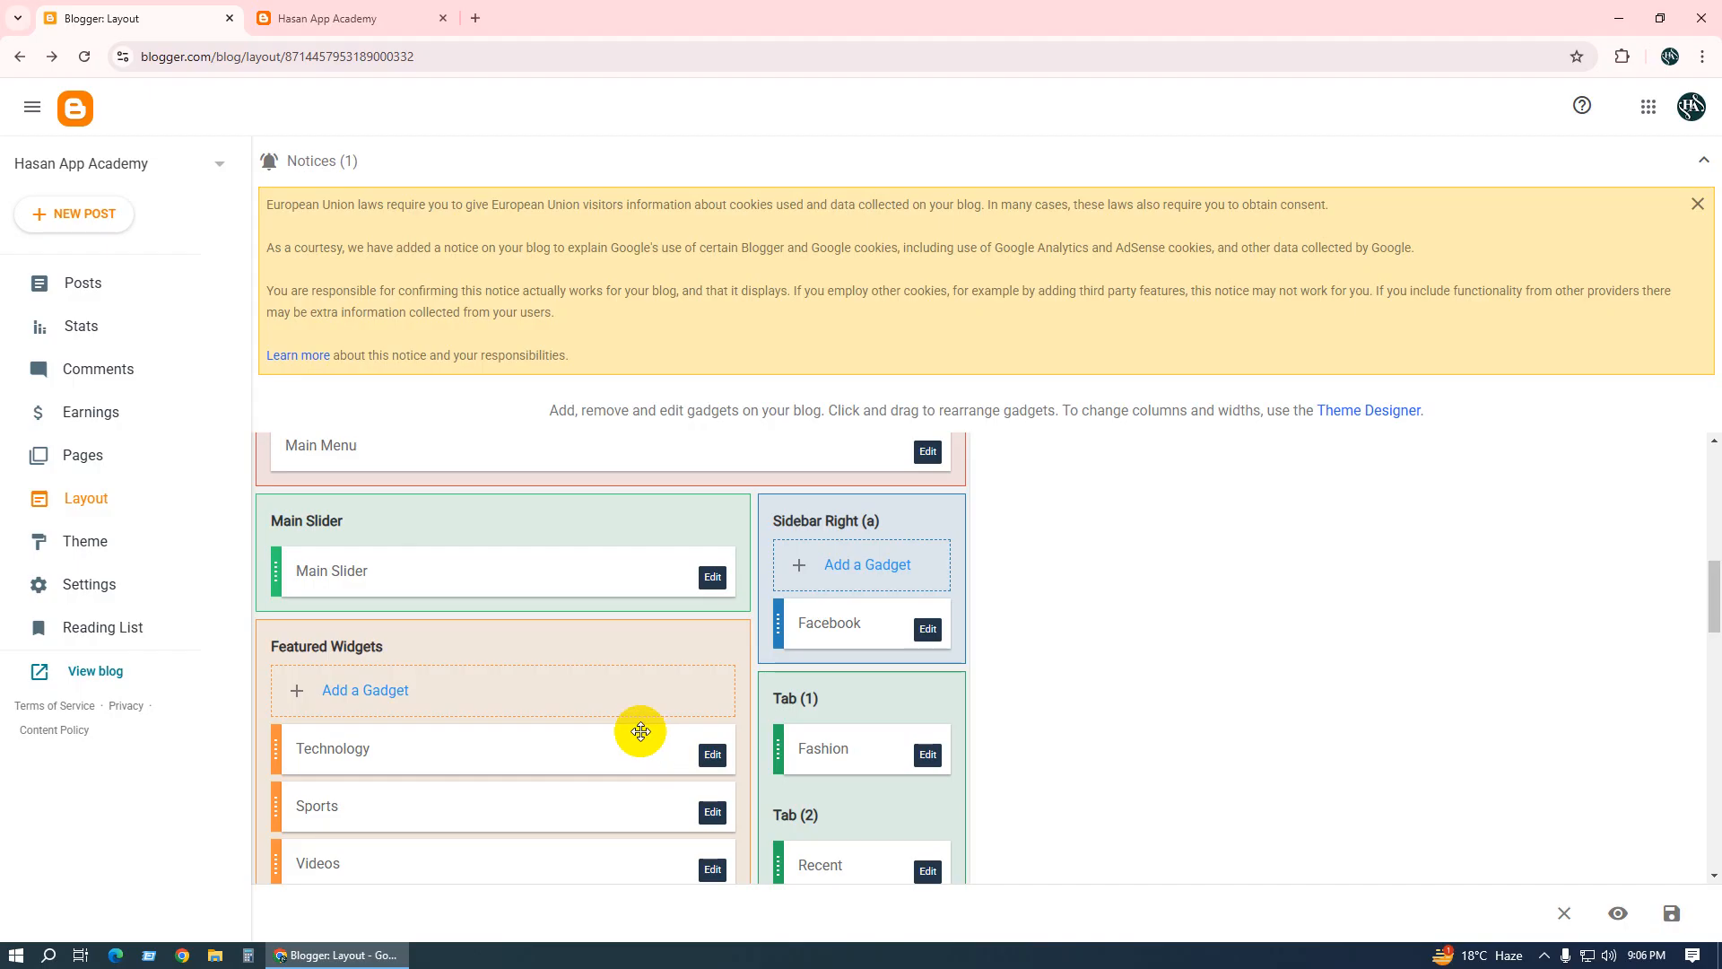
pyautogui.click(713, 579)
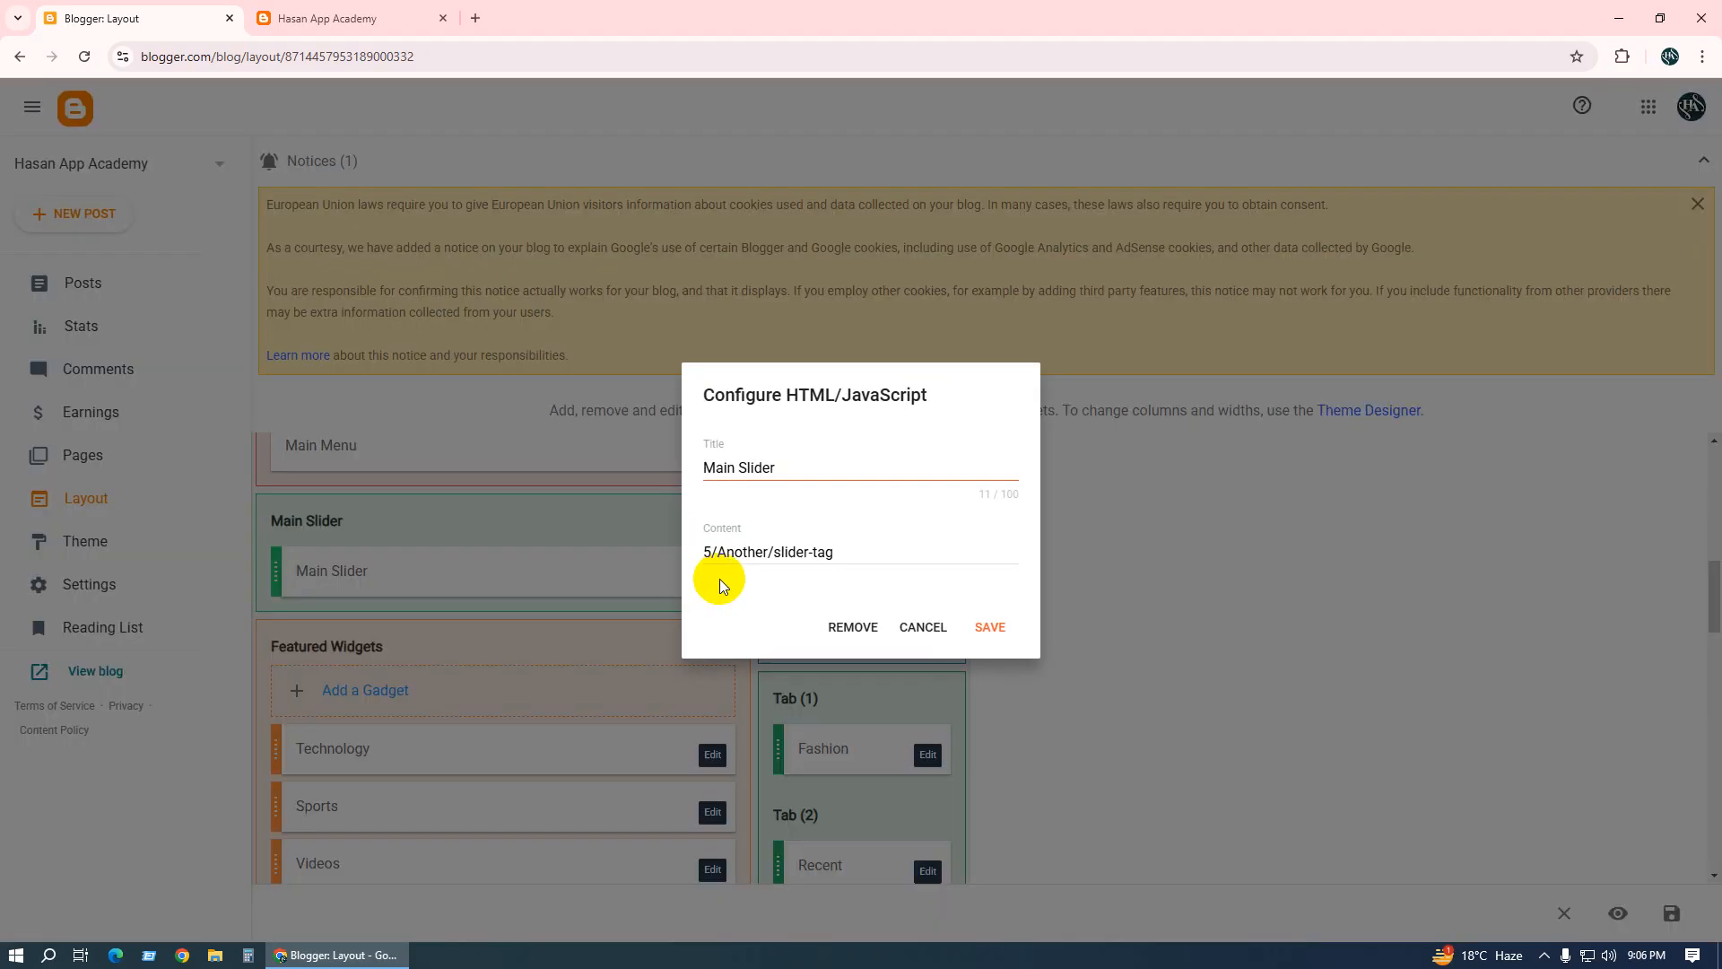
pyautogui.click(743, 552)
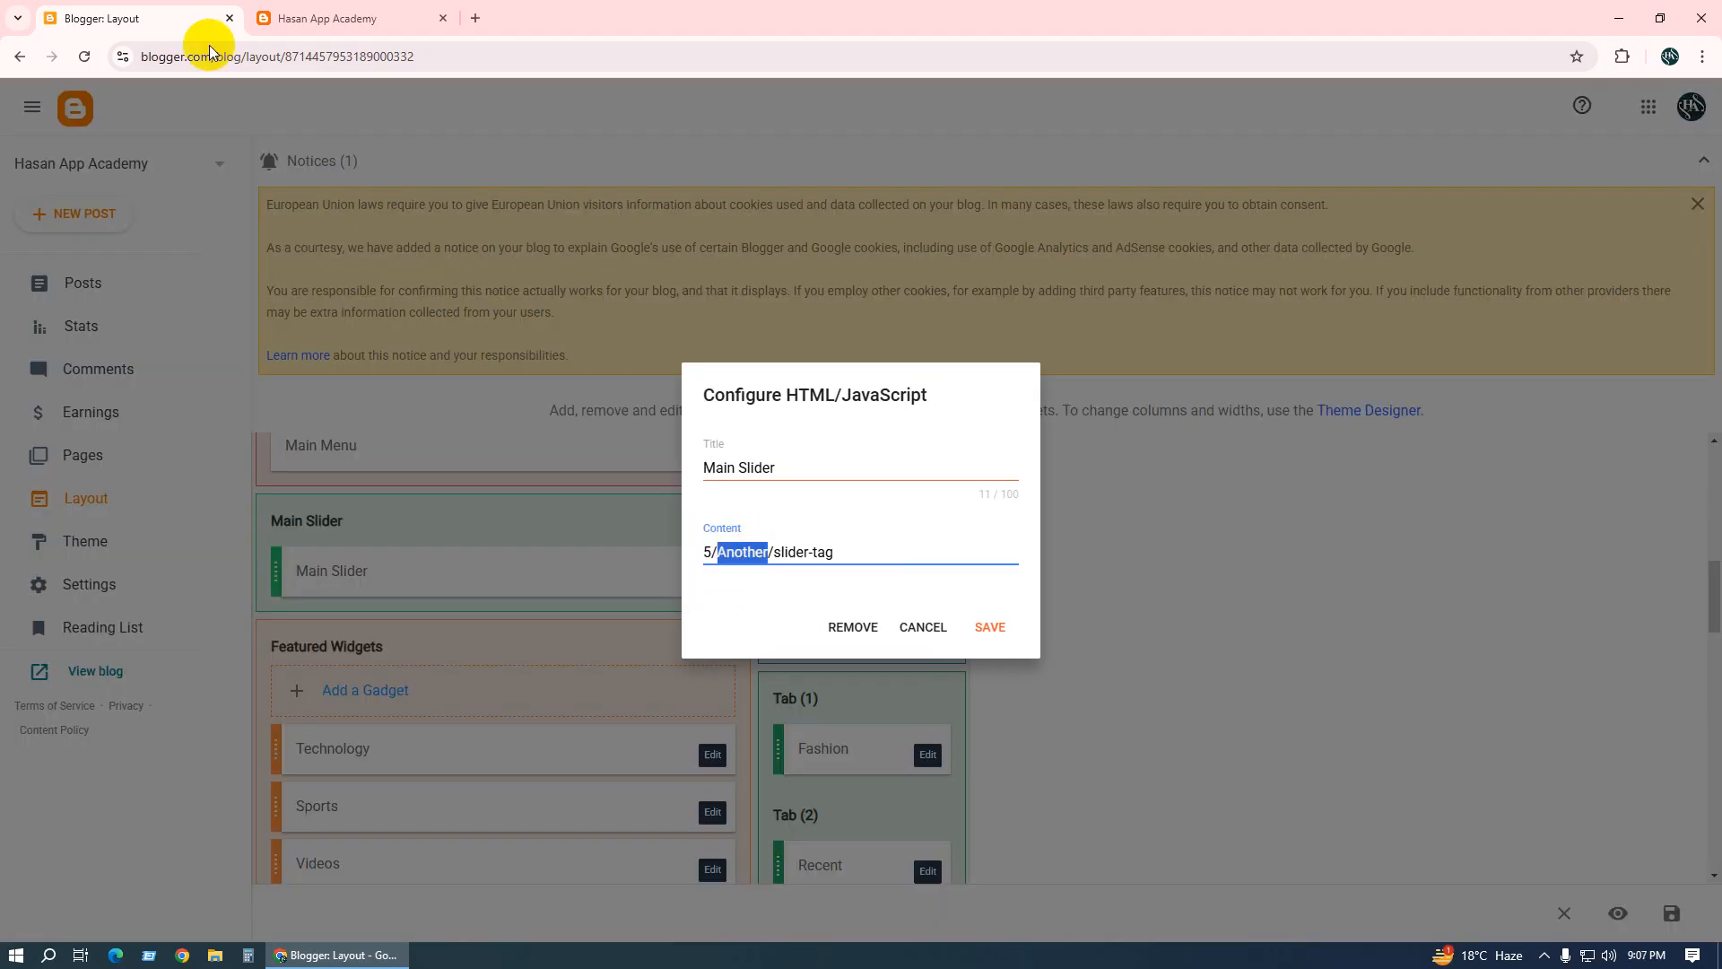
# Check the live blog's Tags list for the Another label, and leave the Main Slider gadget's configuration without saving.
pyautogui.click(327, 17)
pyautogui.scroll(-15, 819, 646)
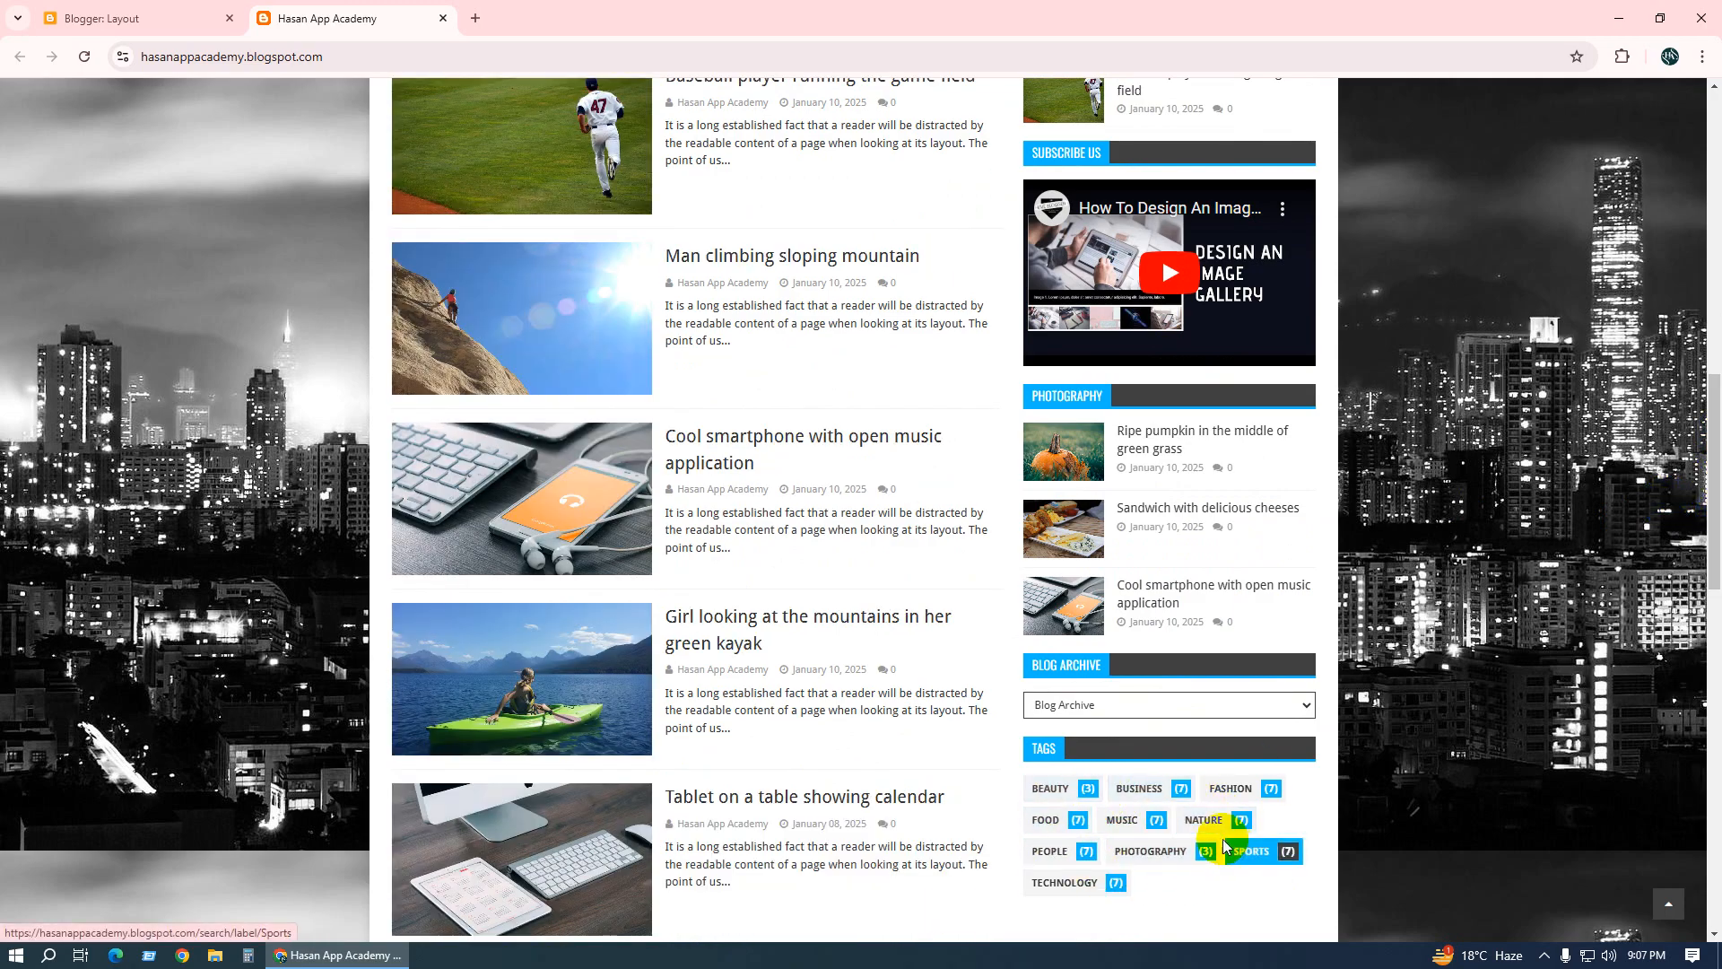
pyautogui.click(143, 18)
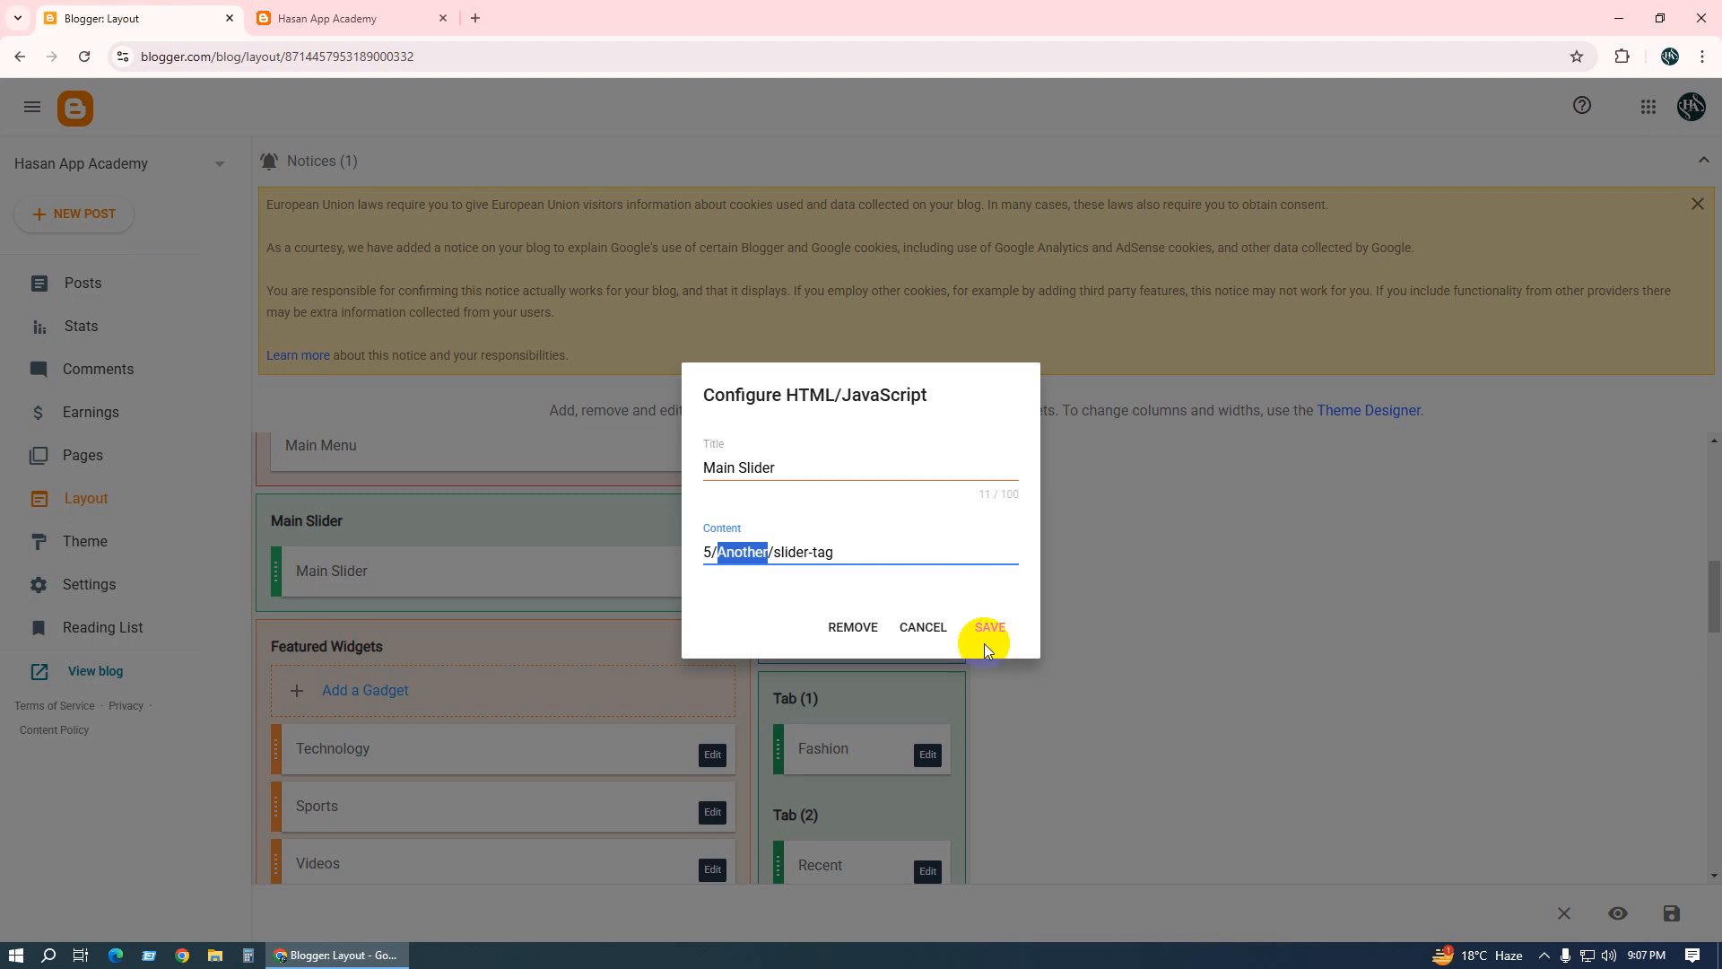
pyautogui.click(923, 627)
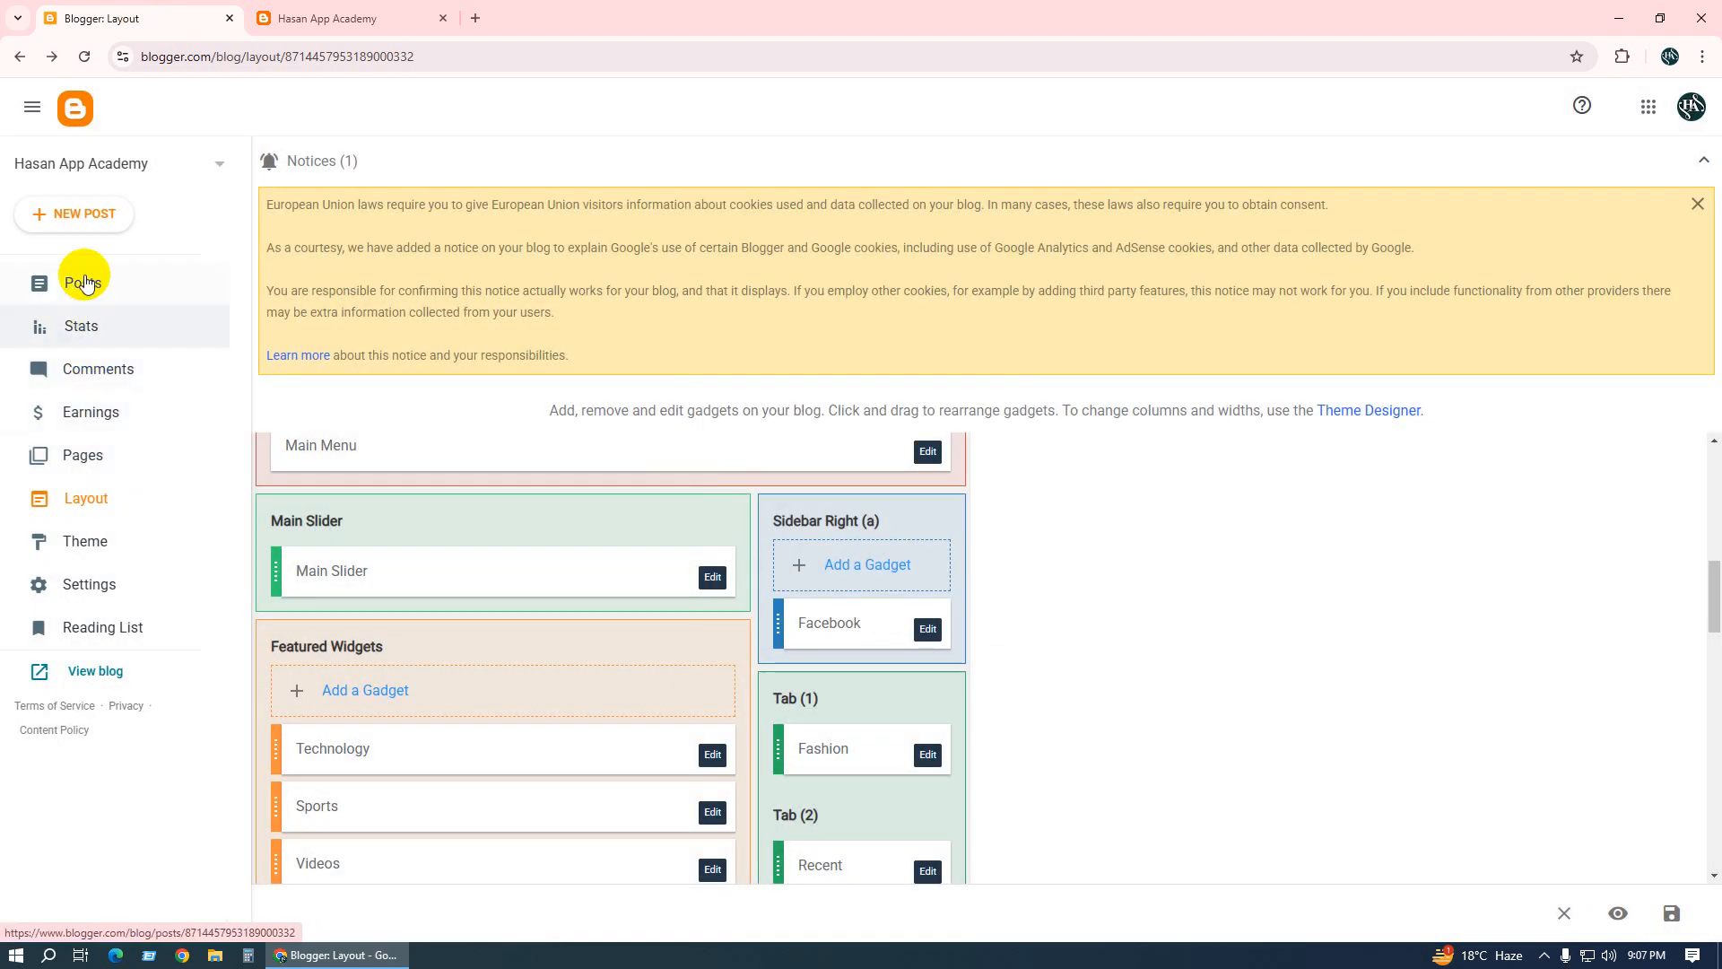
# Open the post "Ripe pumpkin in the middle of green grass" for editing and go to the end of its labels.
pyautogui.click(86, 284)
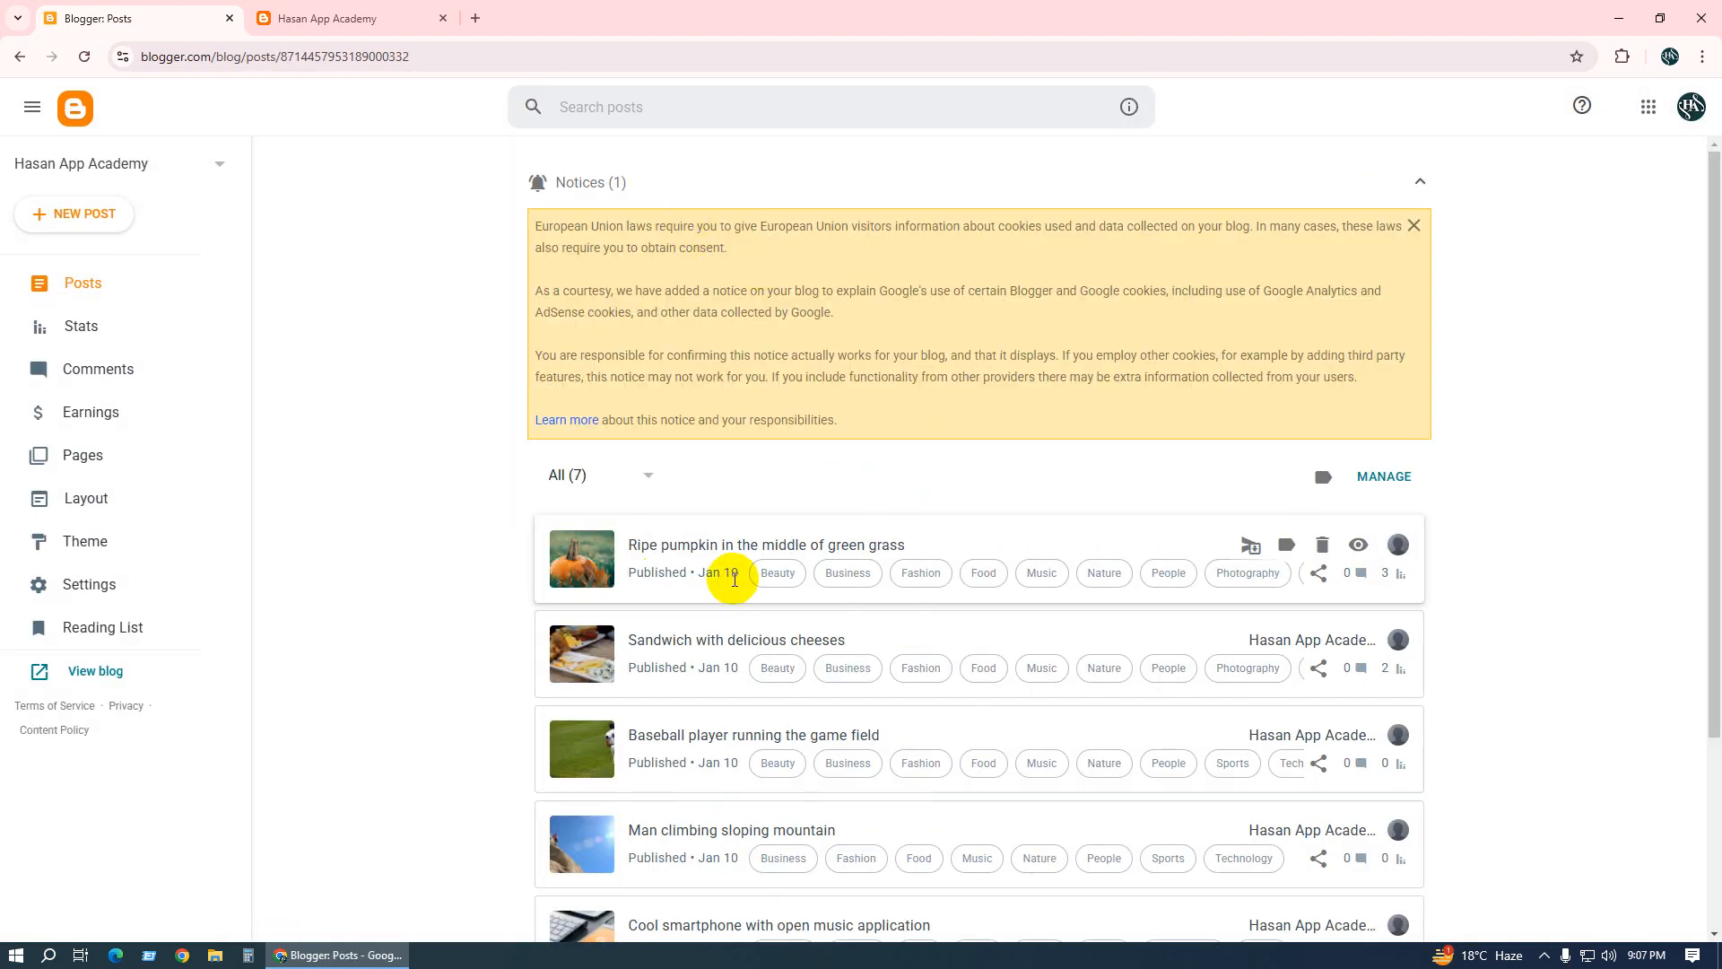
pyautogui.click(748, 544)
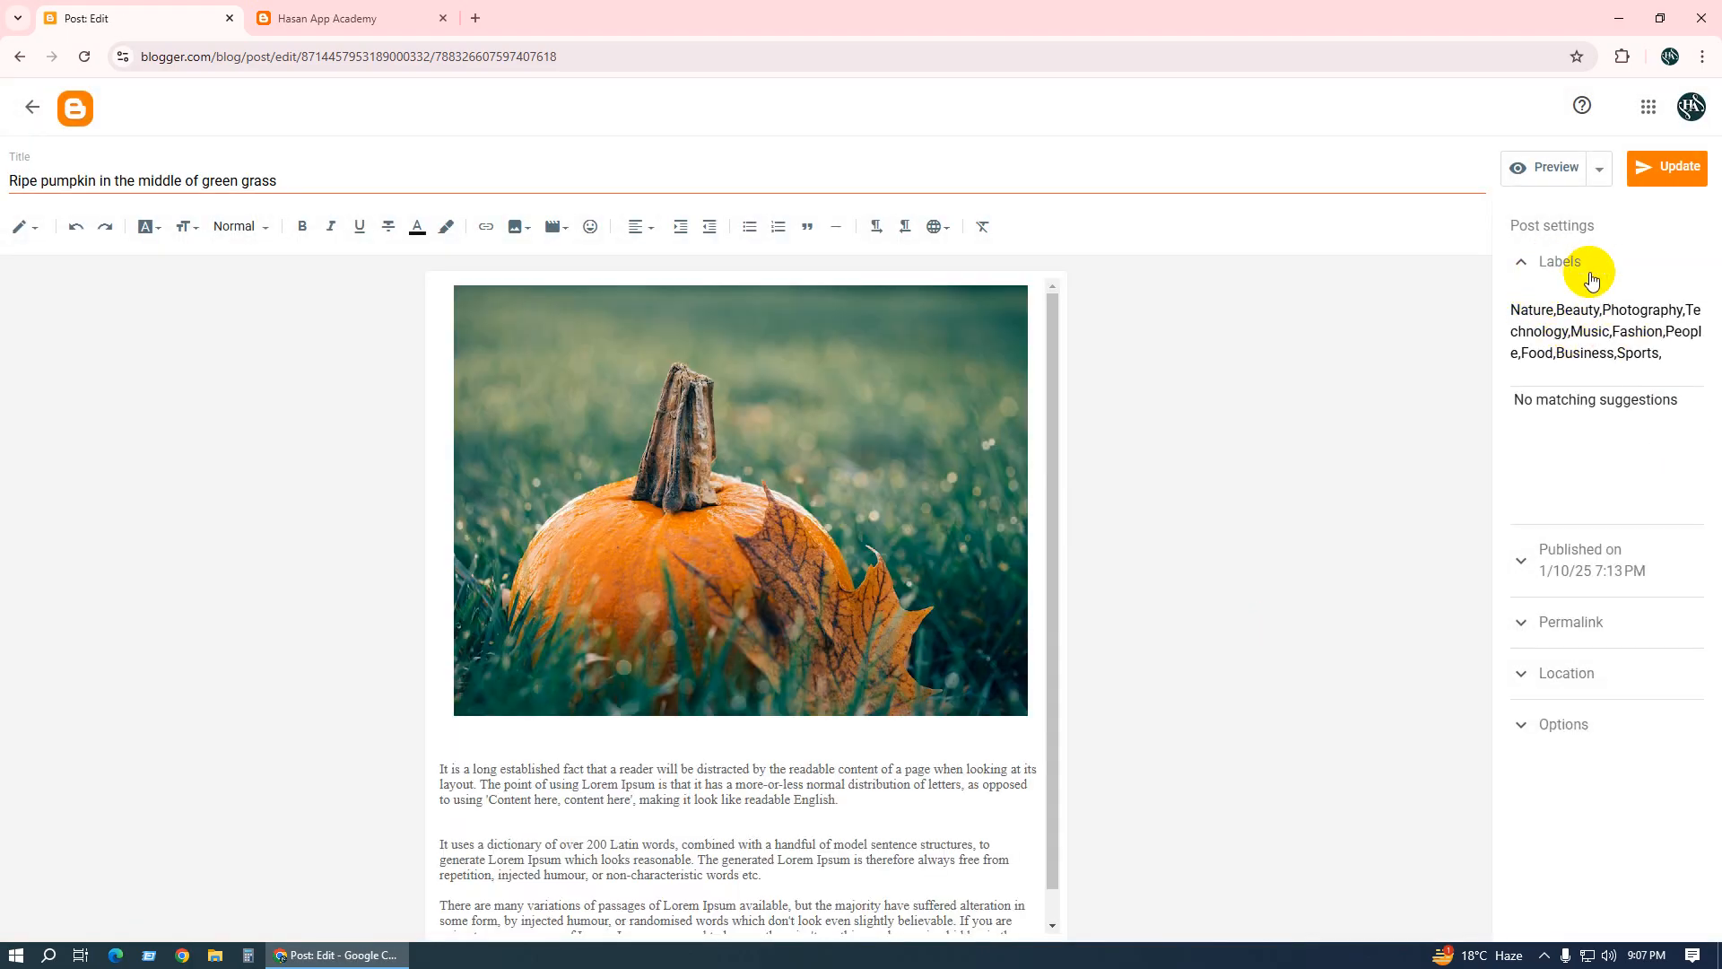
pyautogui.click(1595, 312)
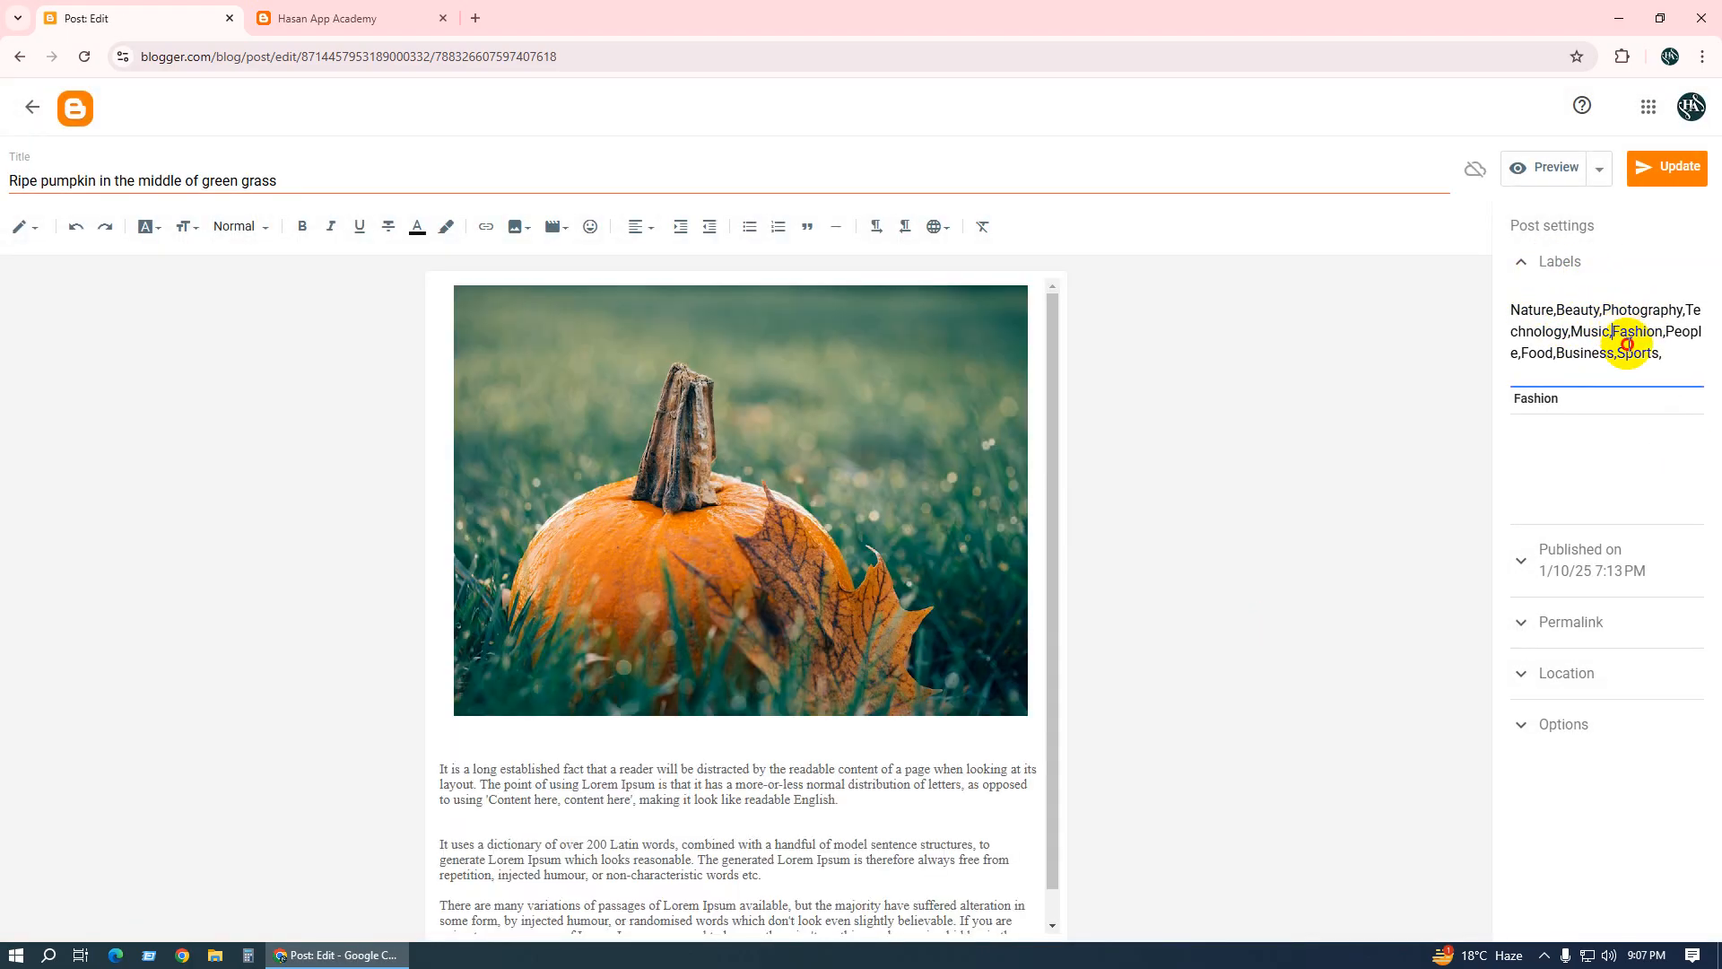
pyautogui.click(1639, 353)
pyautogui.click(1584, 355)
pyautogui.click(1656, 352)
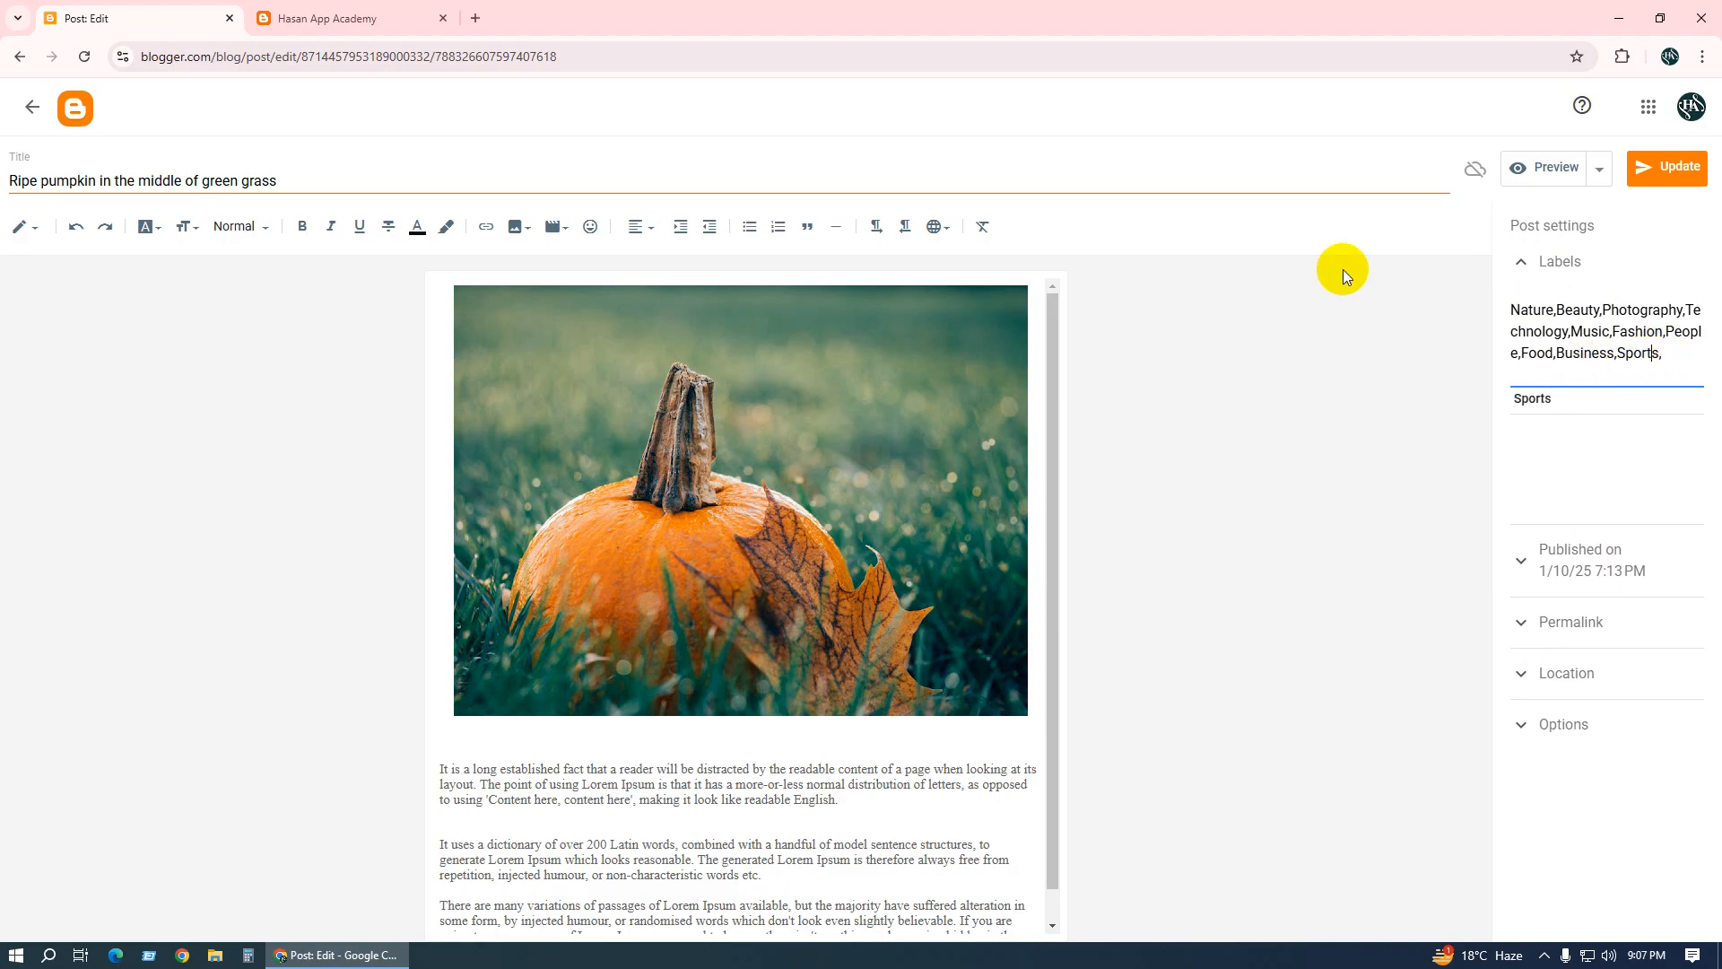
# Compare the pumpkin post's labels with the live blog's Tags list and examine the homepage's main slider area.
pyautogui.click(347, 18)
pyautogui.scroll(-4, 1334, 607)
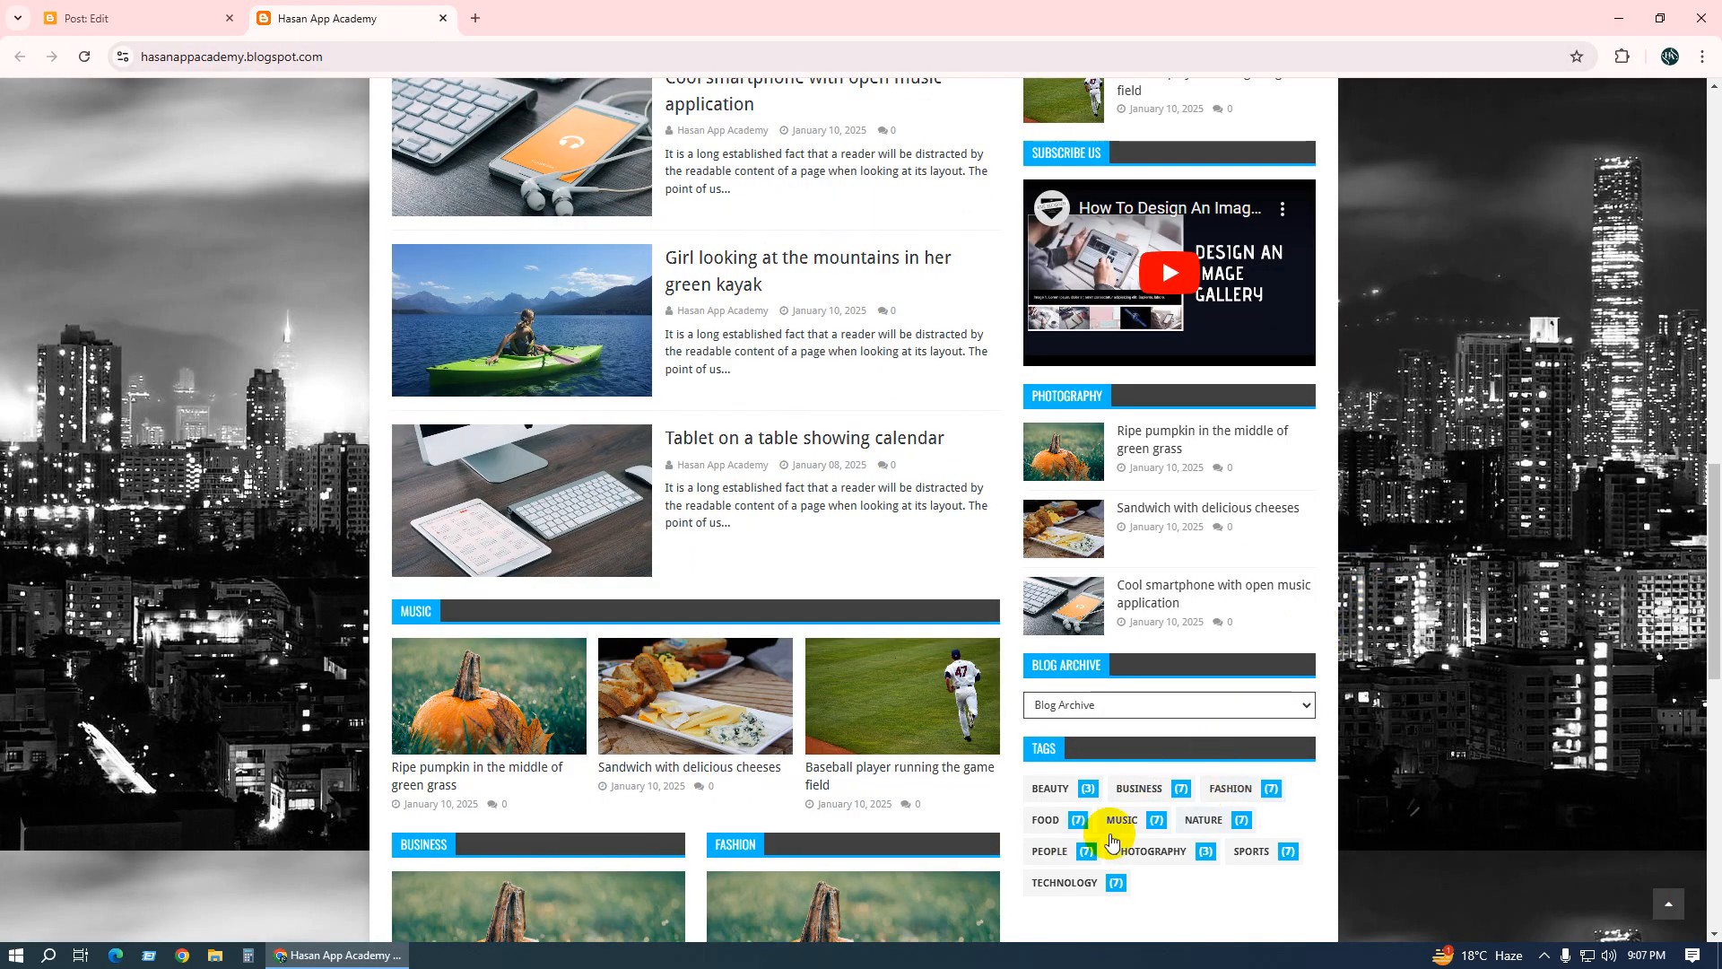
pyautogui.click(135, 16)
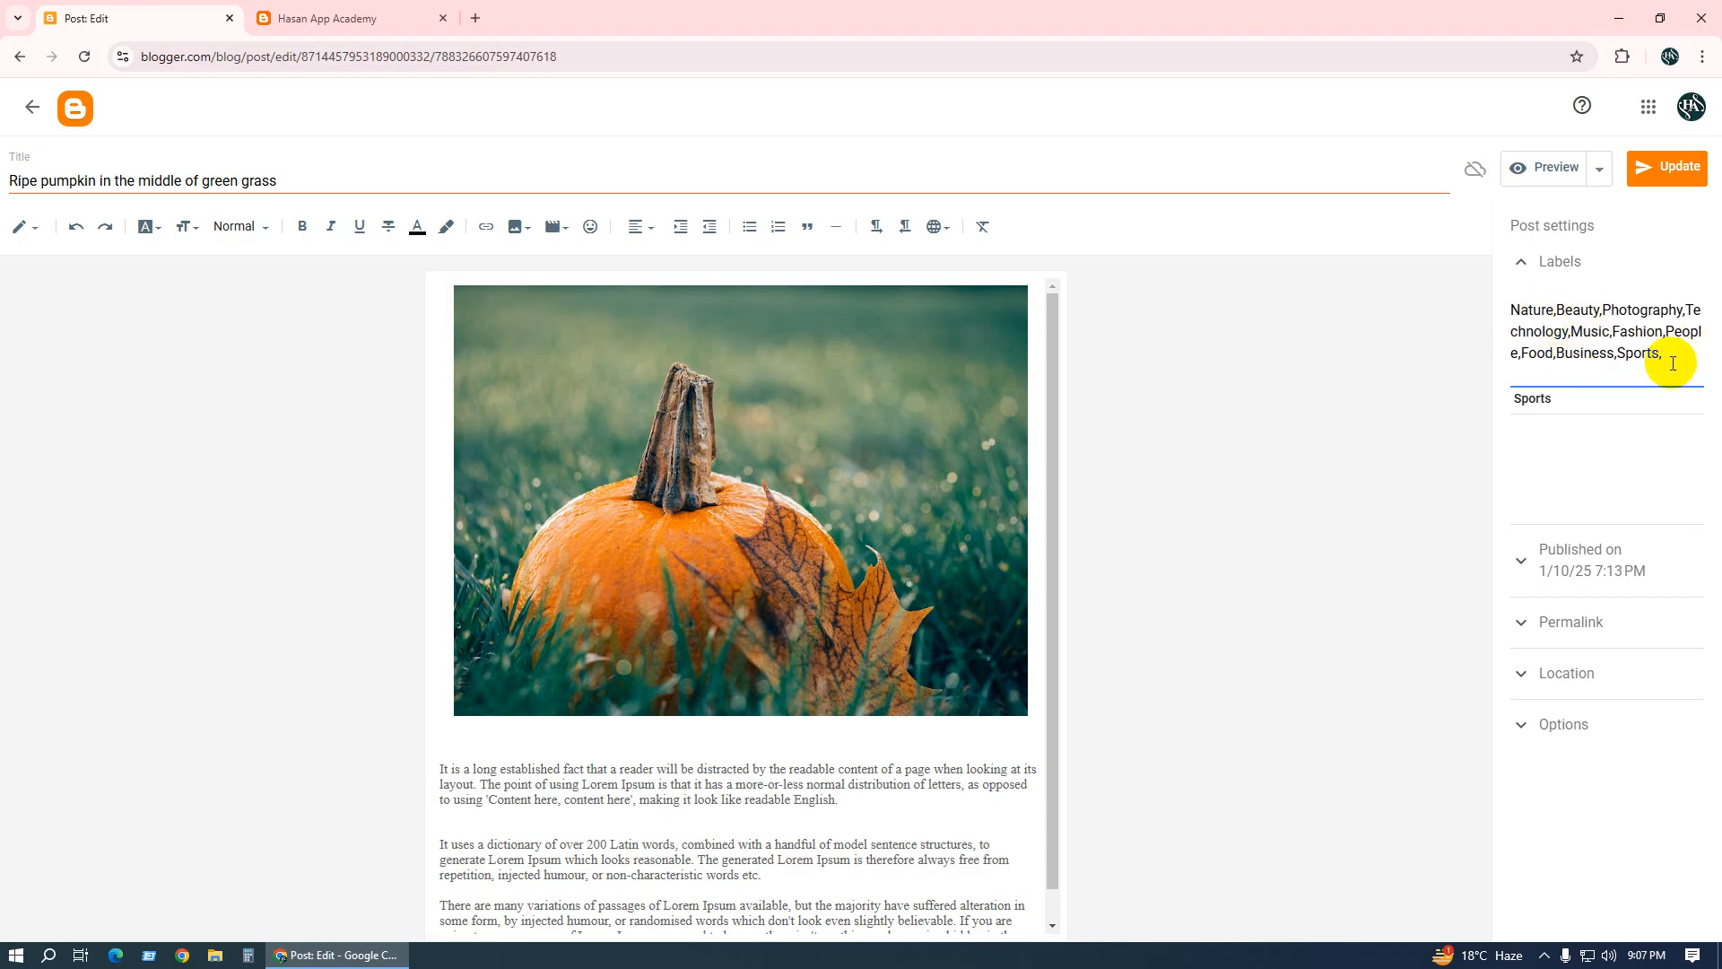
pyautogui.click(338, 17)
pyautogui.scroll(-8, 669, 552)
pyautogui.scroll(7, 658, 563)
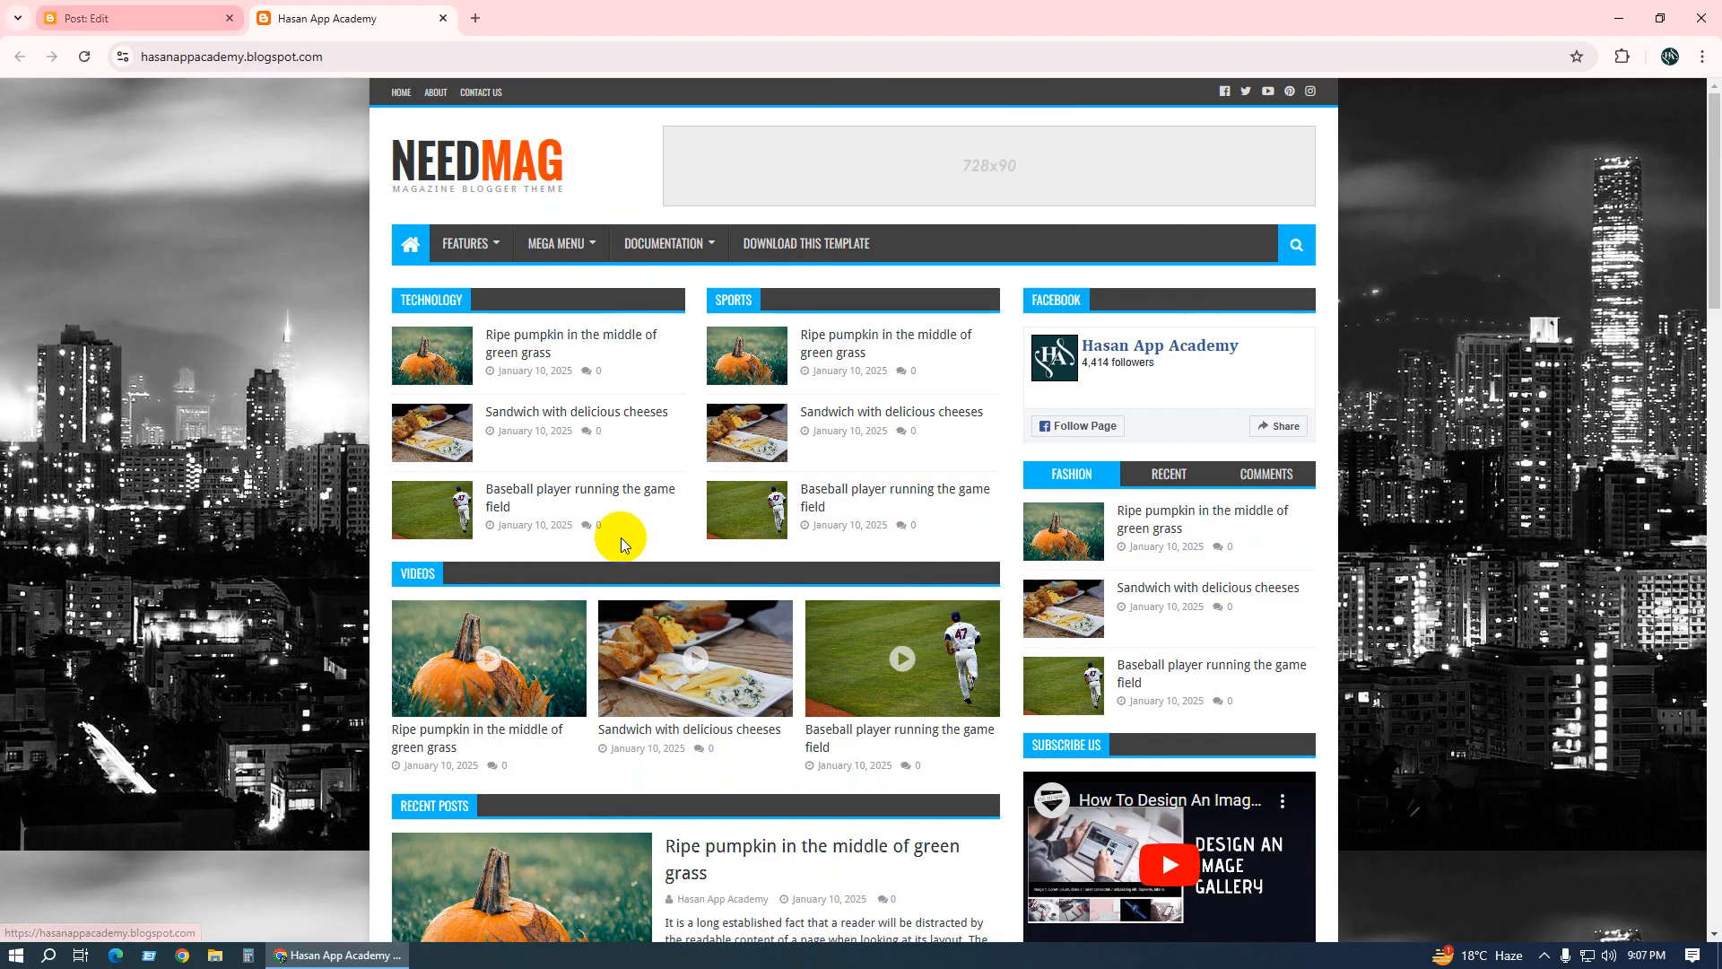
# Add the label Another to the pumpkin post's labels and update the post.
pyautogui.click(133, 16)
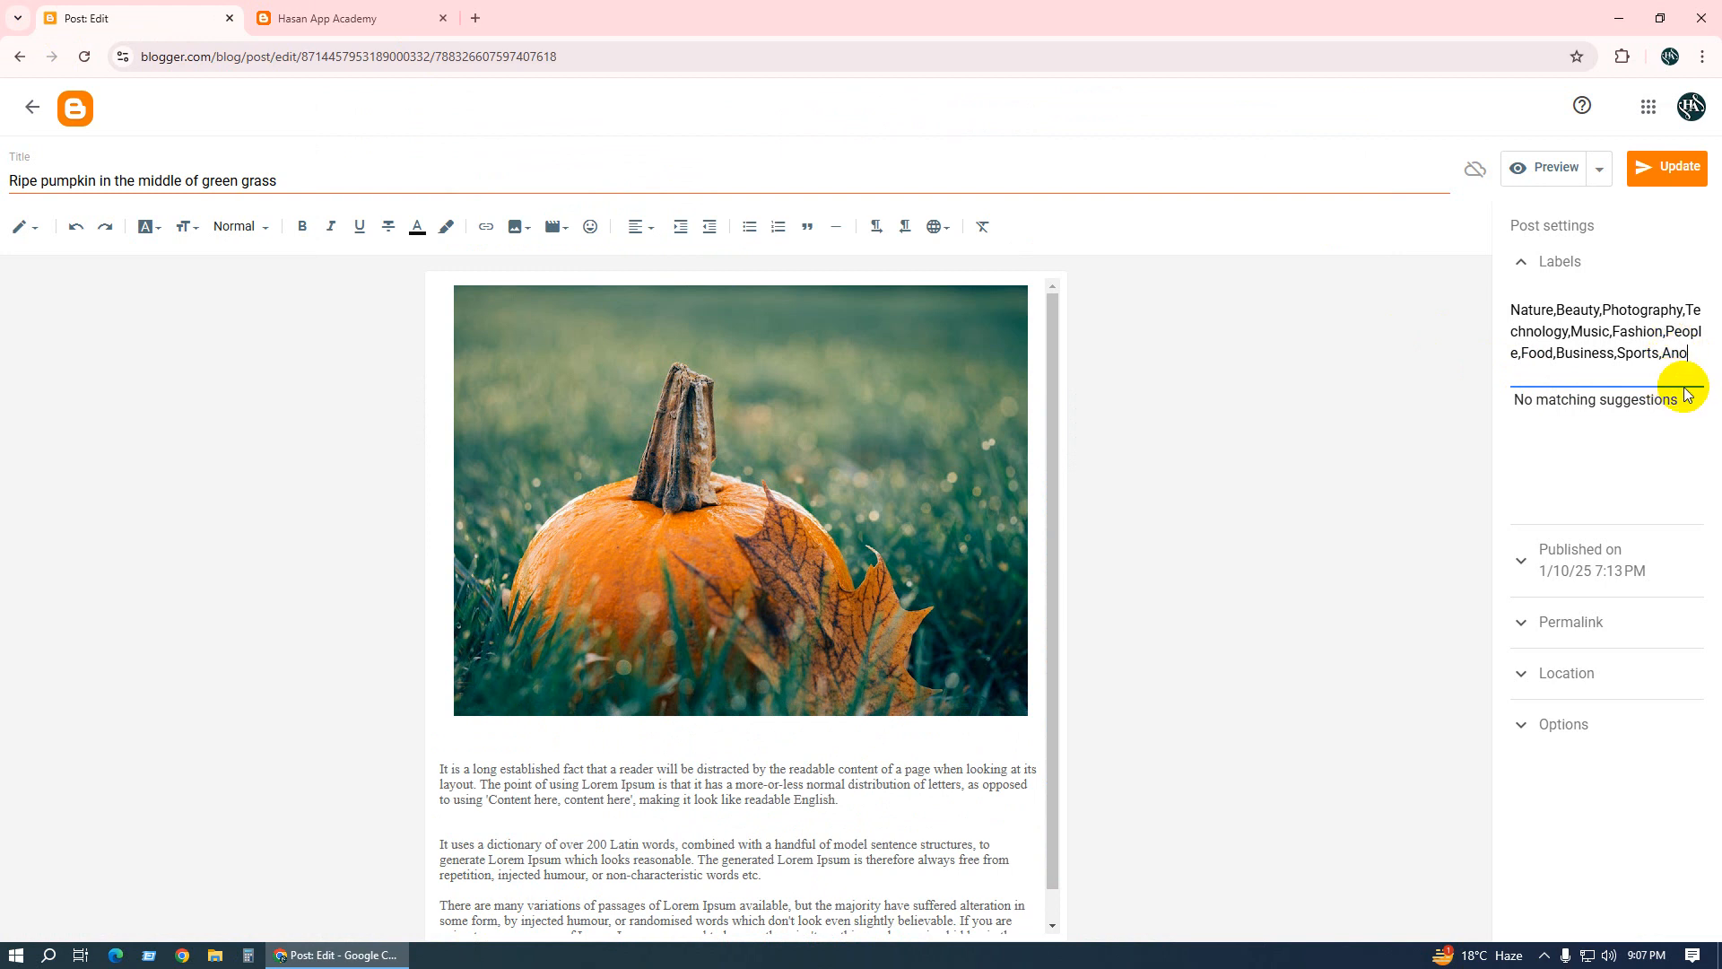
pyautogui.write('er')
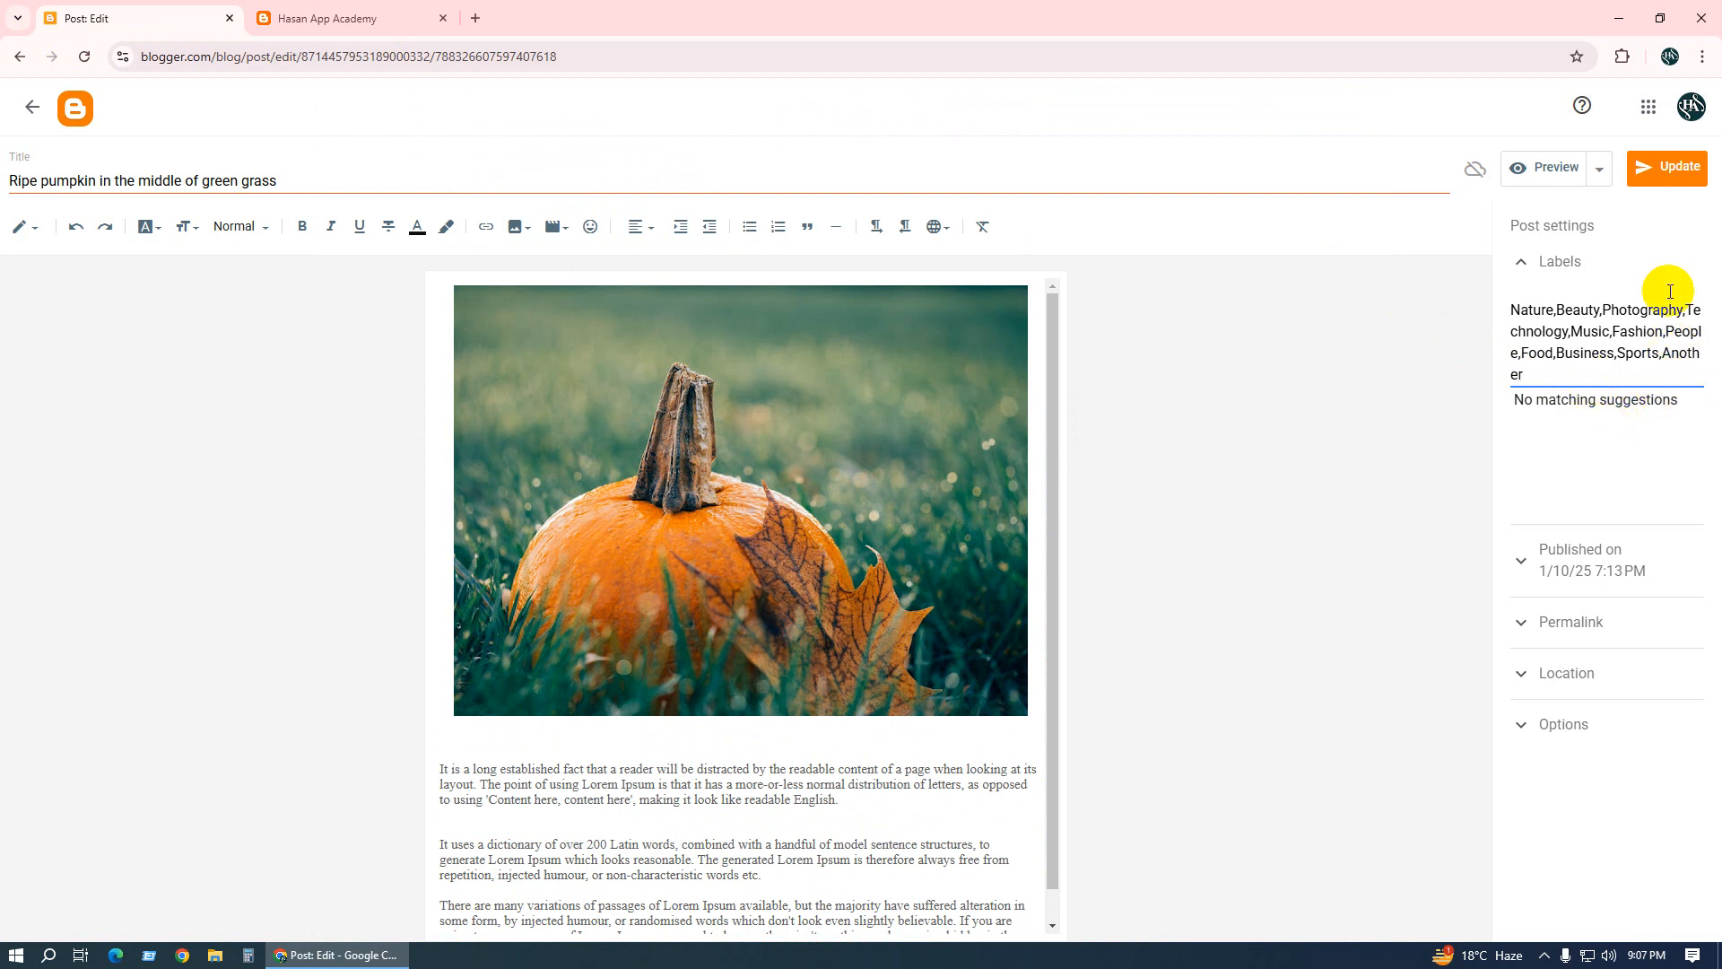
pyautogui.click(1668, 171)
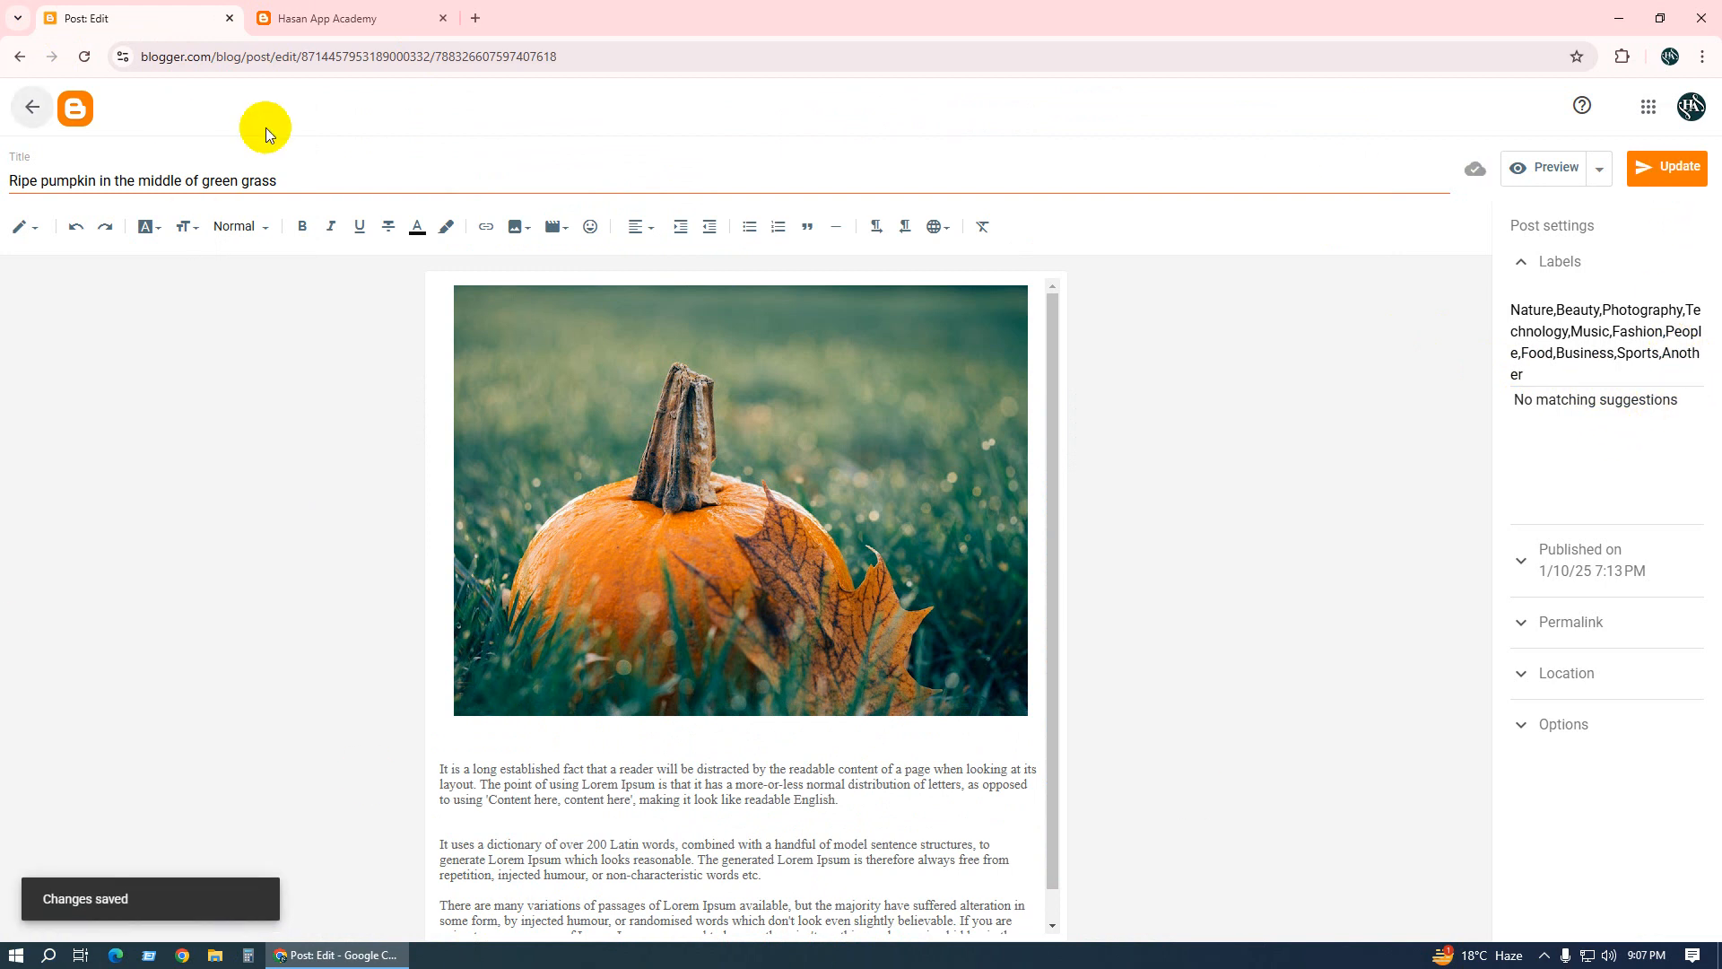
# Reload the live blog and compare the main slider with the labels of each post in the Blogger posts list.
pyautogui.click(342, 18)
pyautogui.click(79, 62)
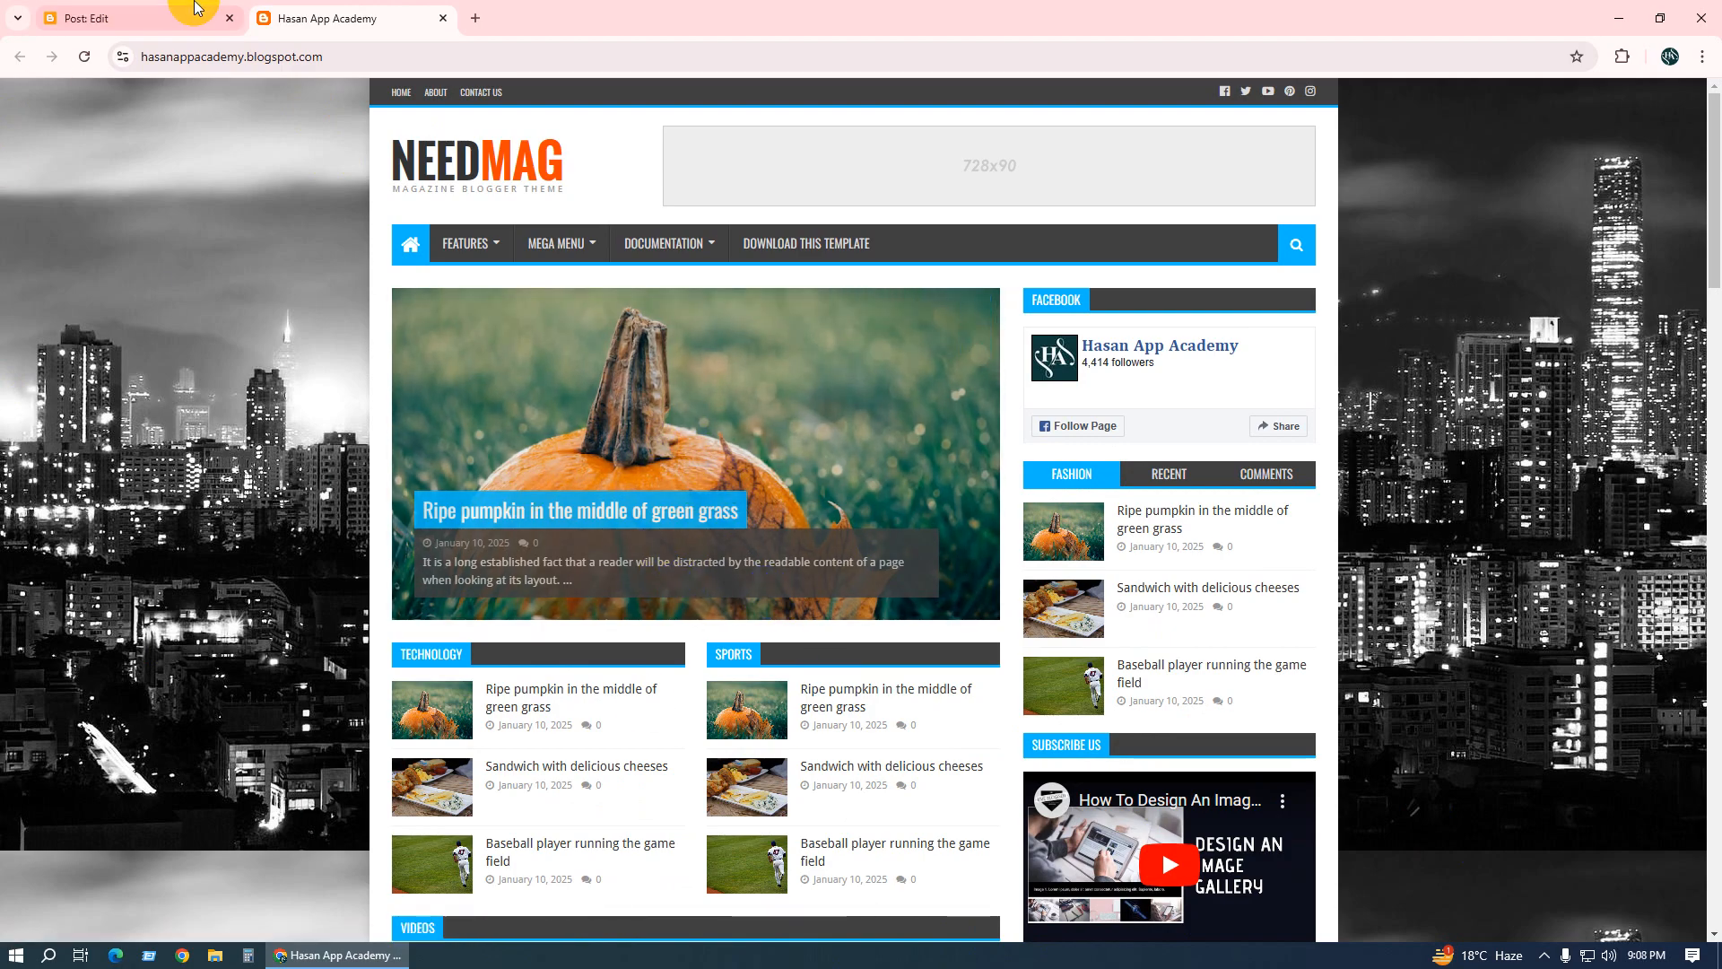
pyautogui.click(171, 18)
pyautogui.click(32, 107)
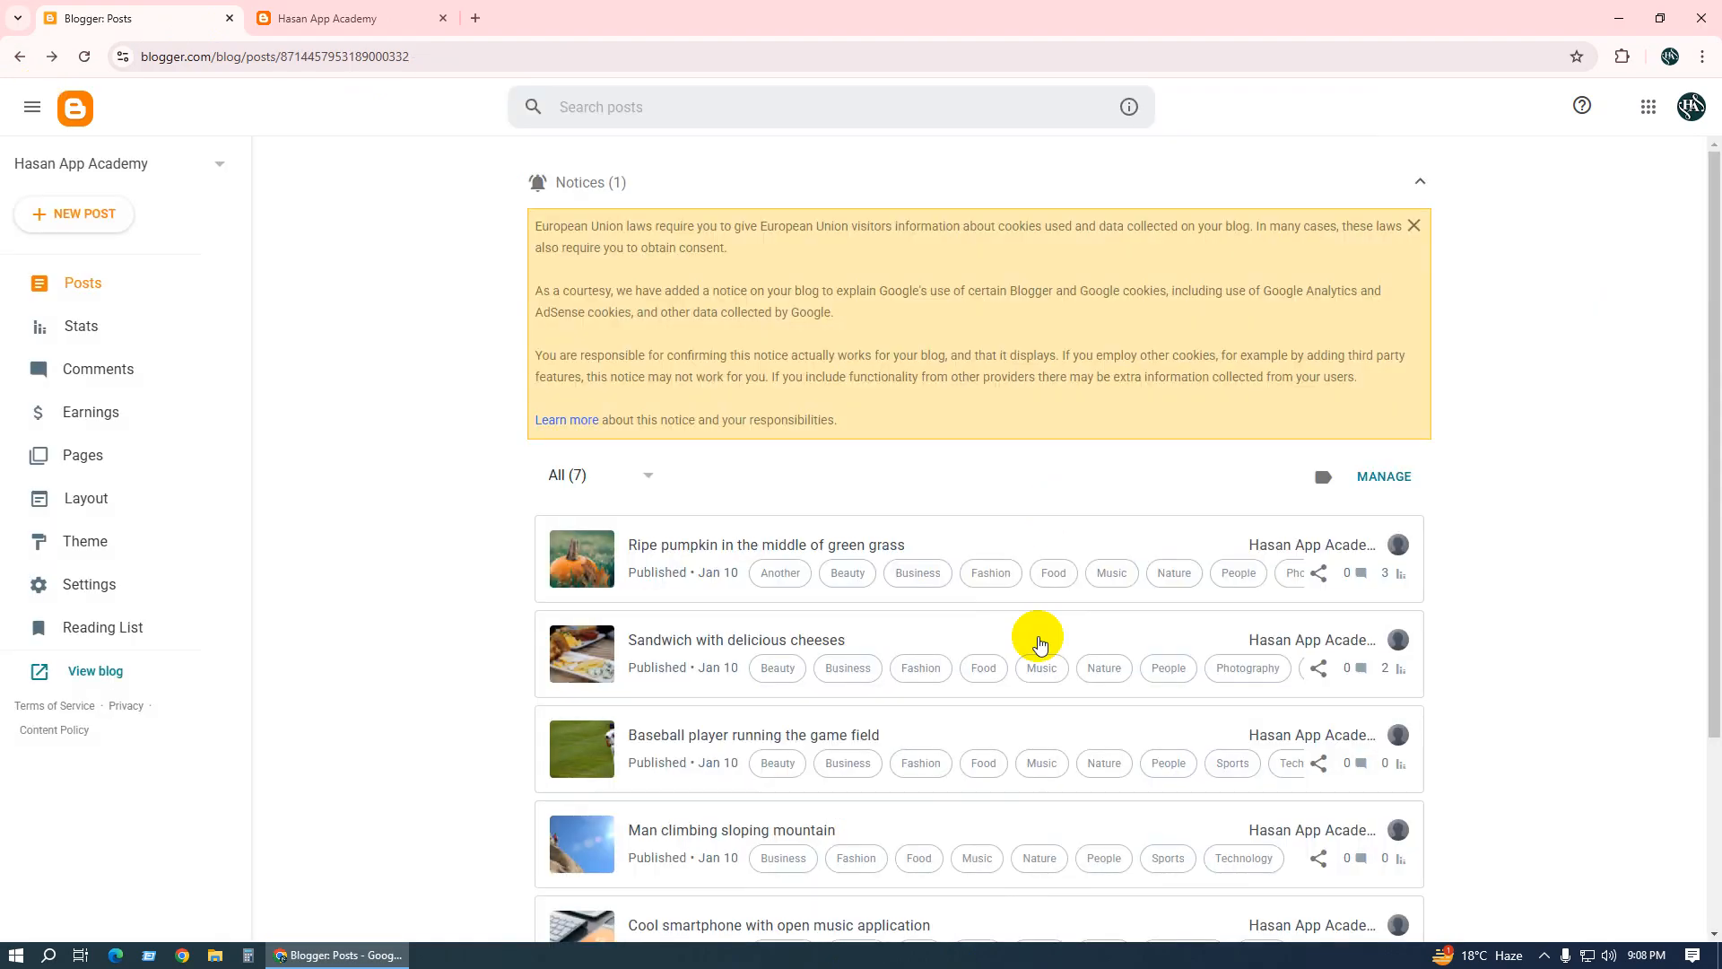
pyautogui.scroll(-3, 1058, 673)
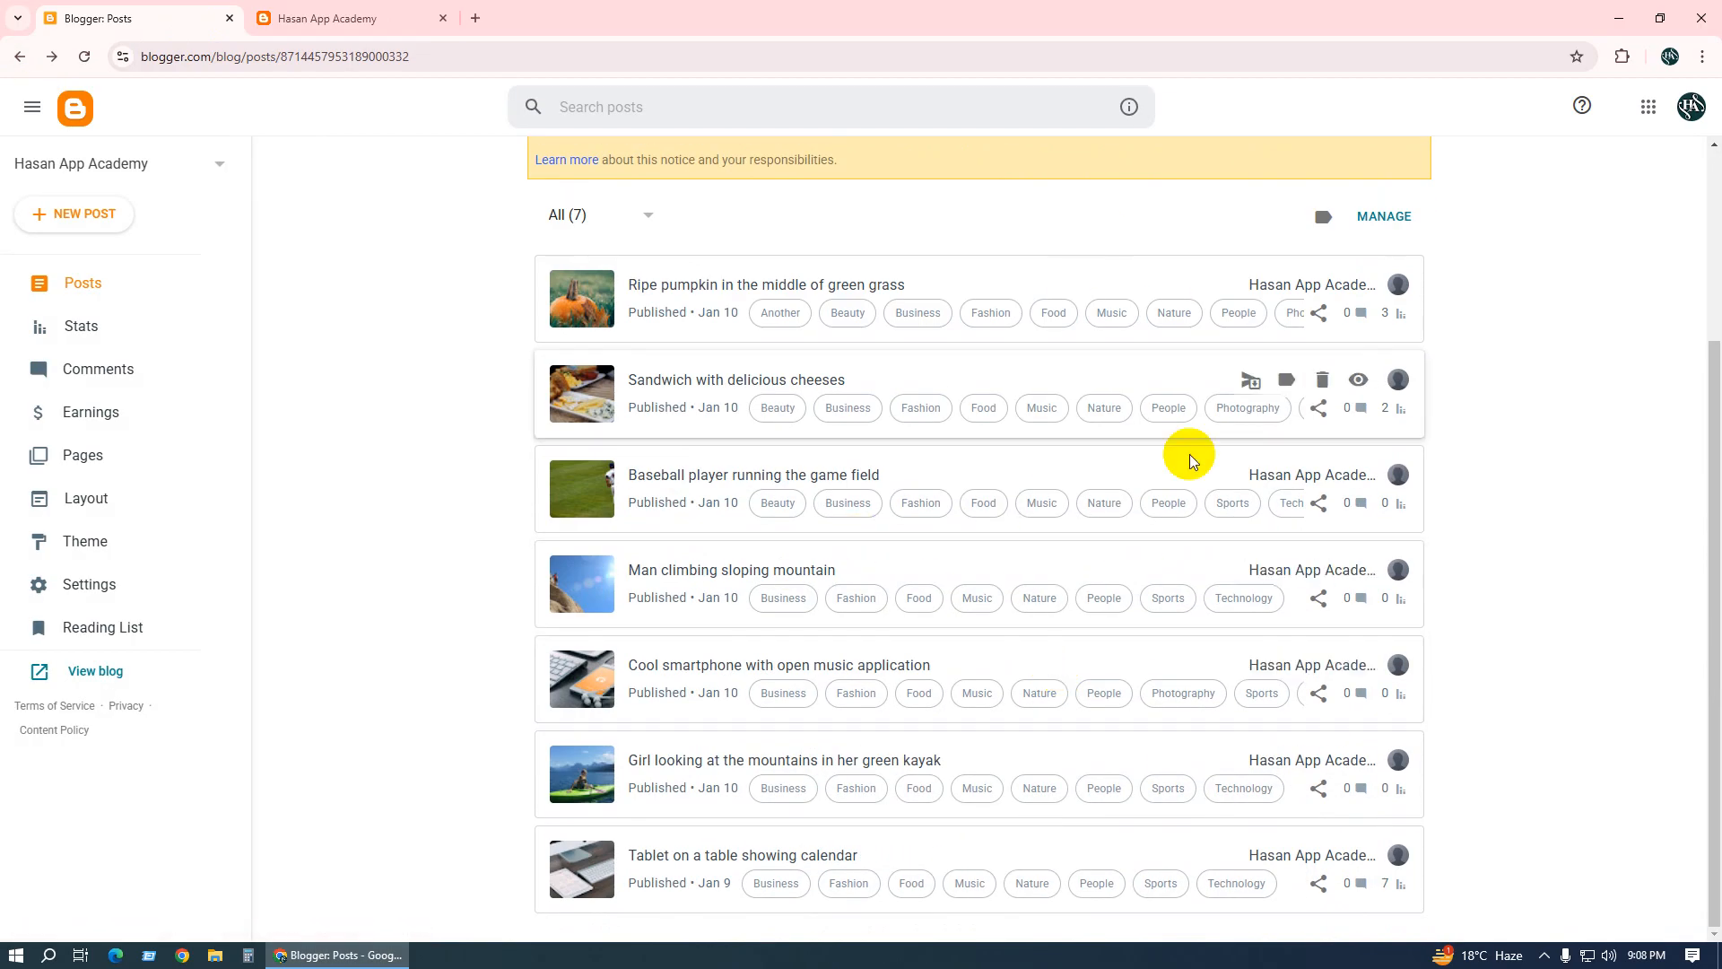
pyautogui.click(359, 18)
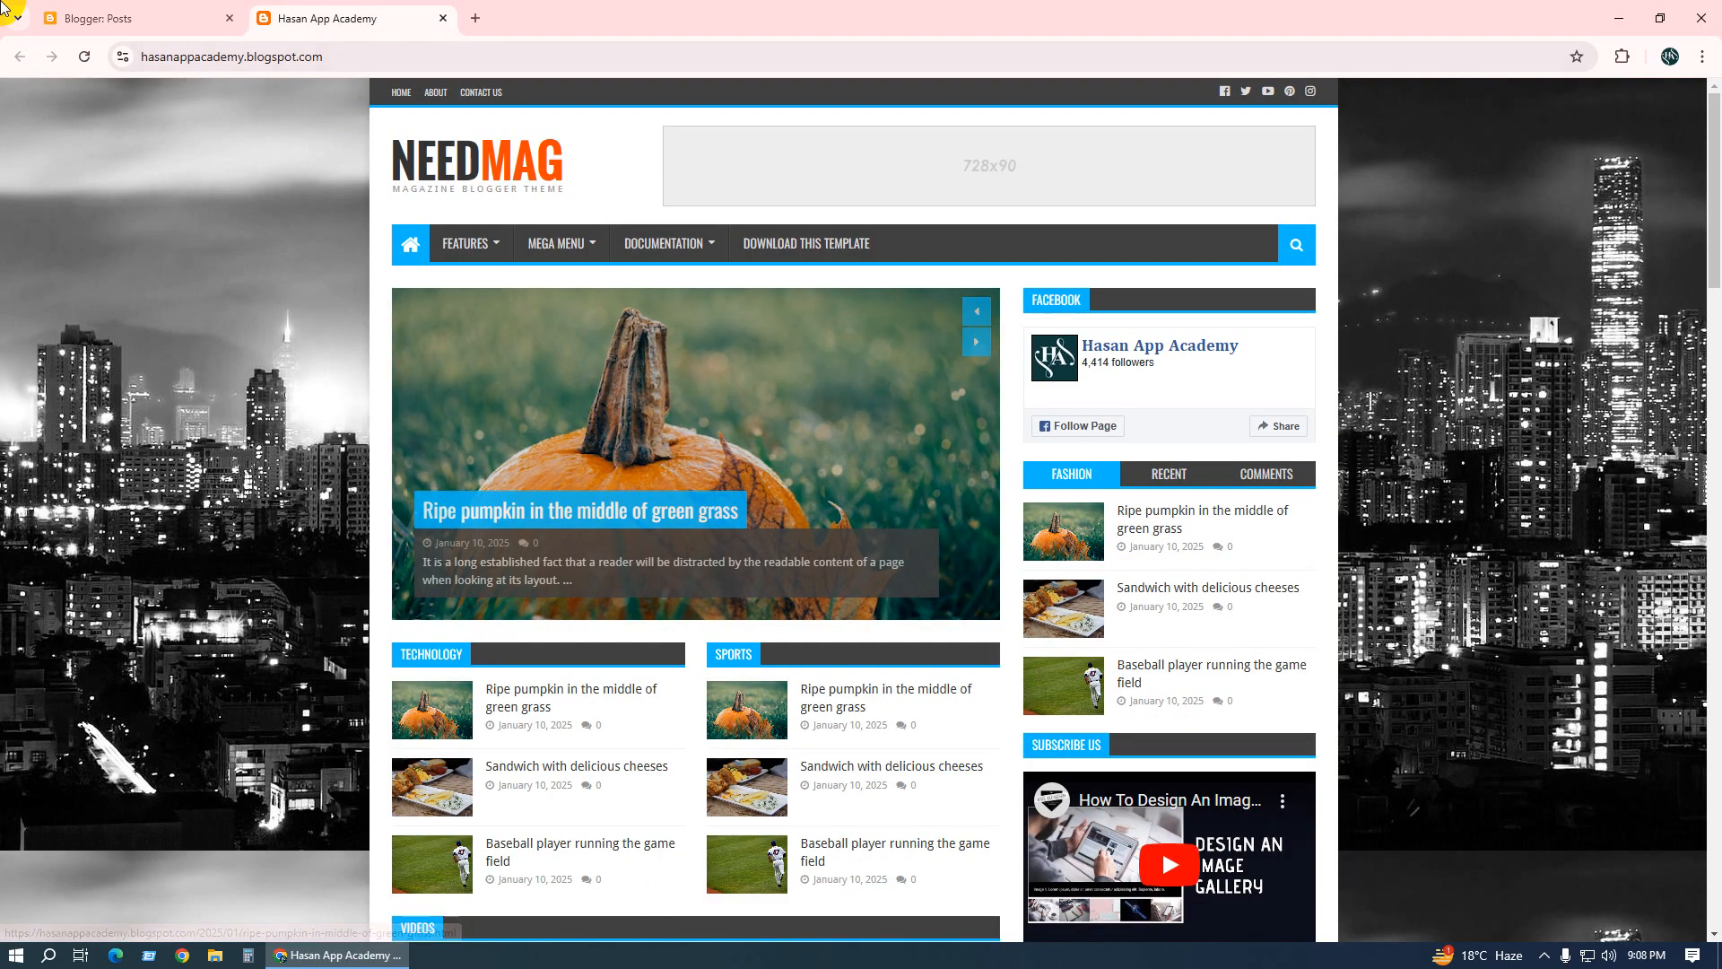
pyautogui.hotkey('ctrl', 'shift', 'Tab')
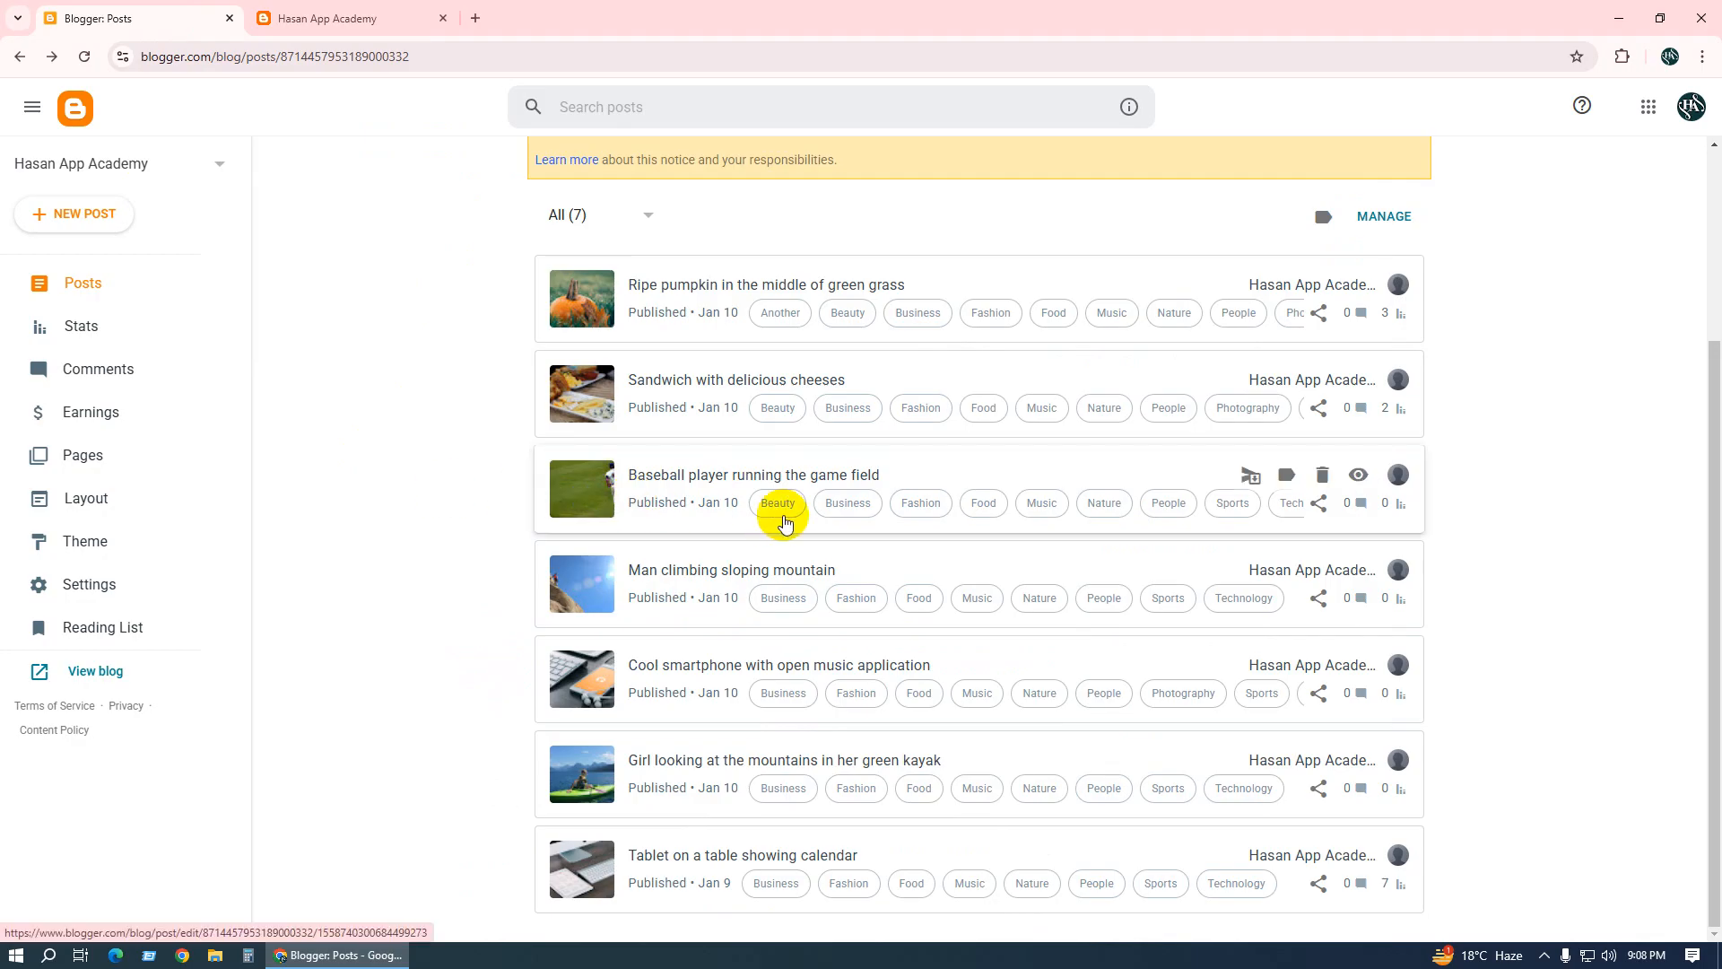
pyautogui.scroll(3, 783, 518)
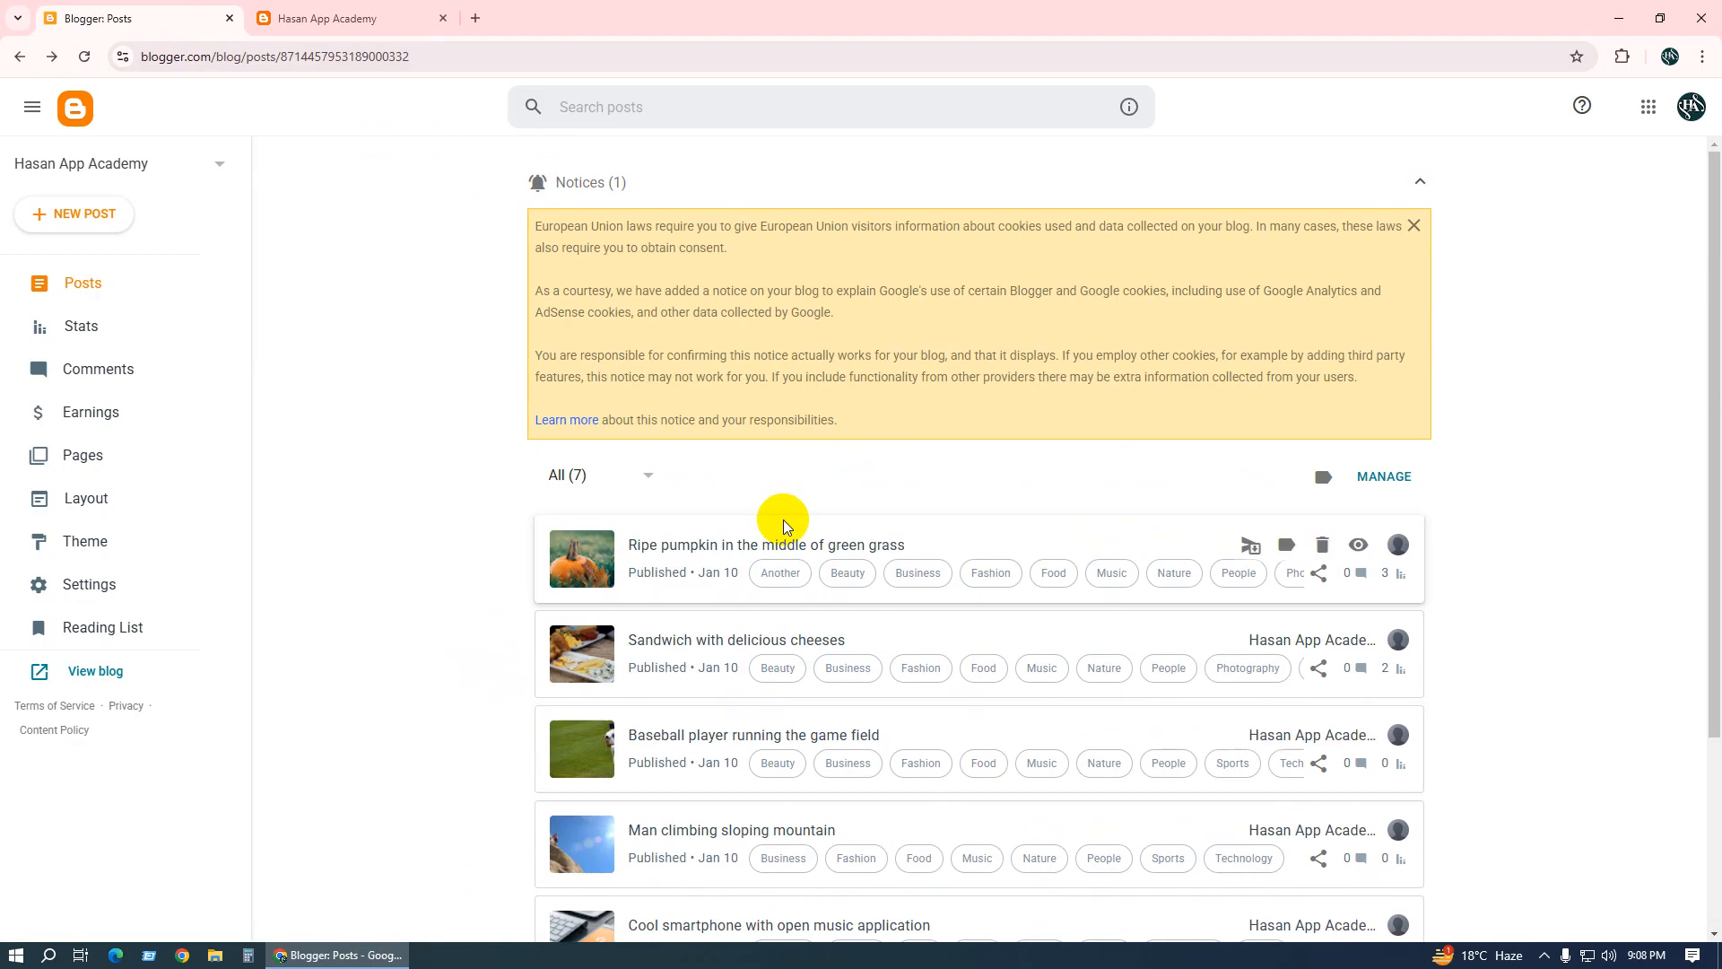
pyautogui.click(316, 9)
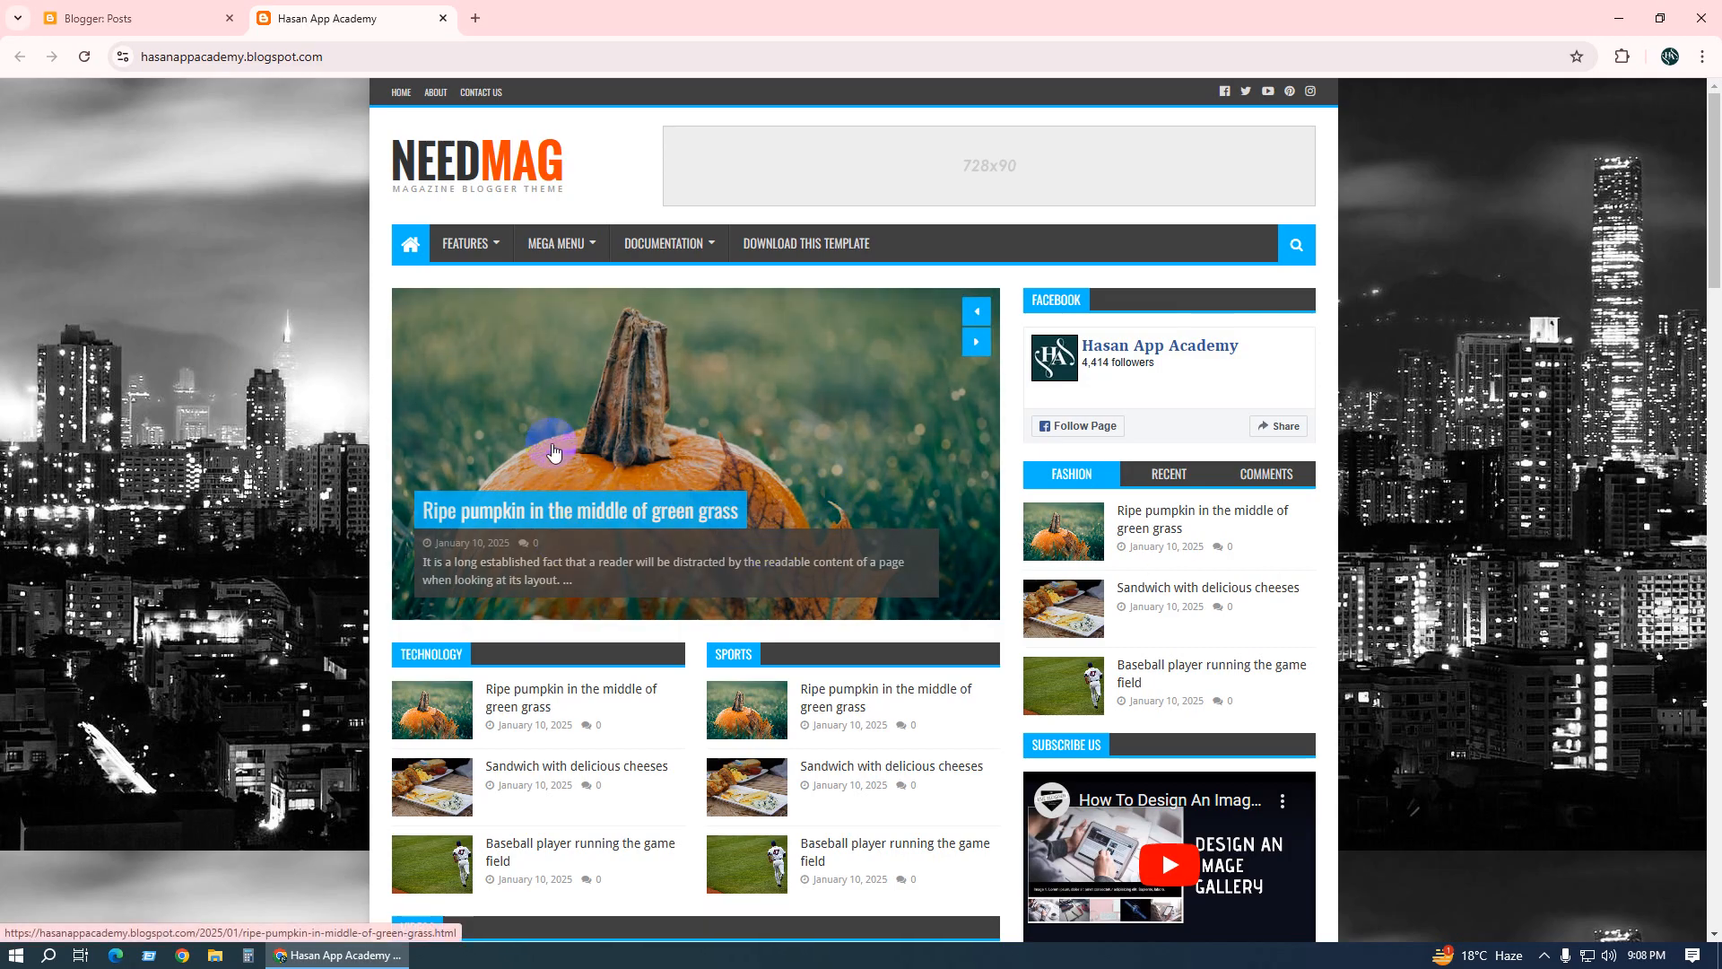
pyautogui.click(135, 18)
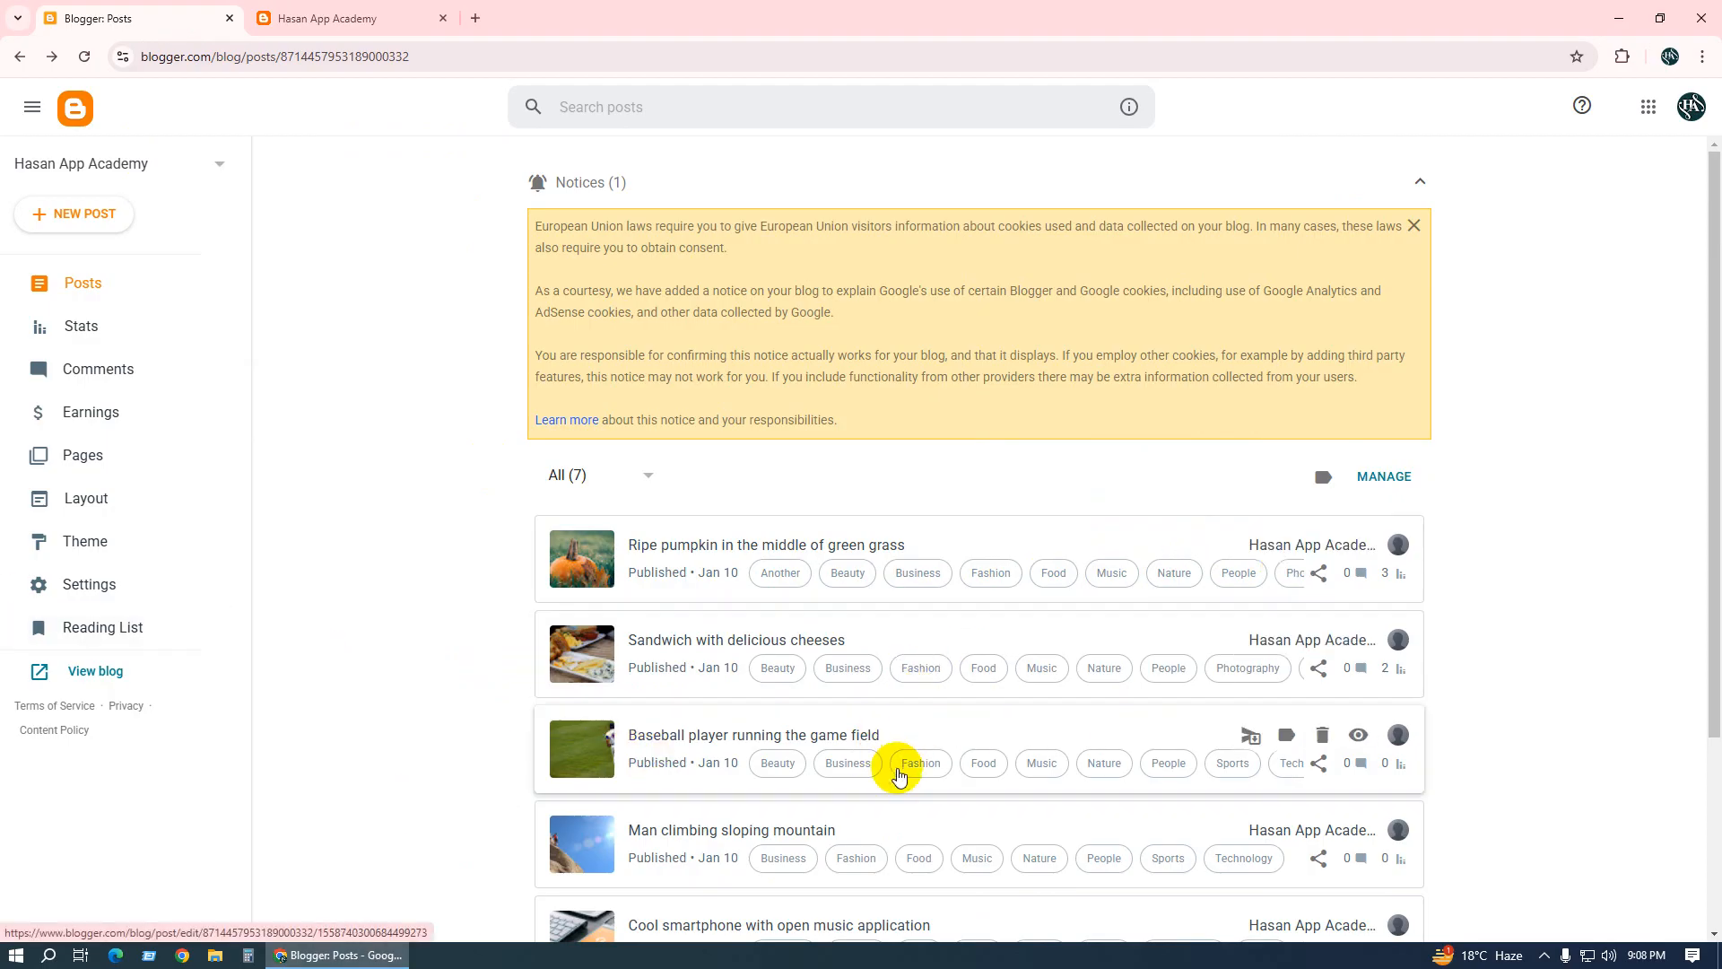
pyautogui.click(426, 17)
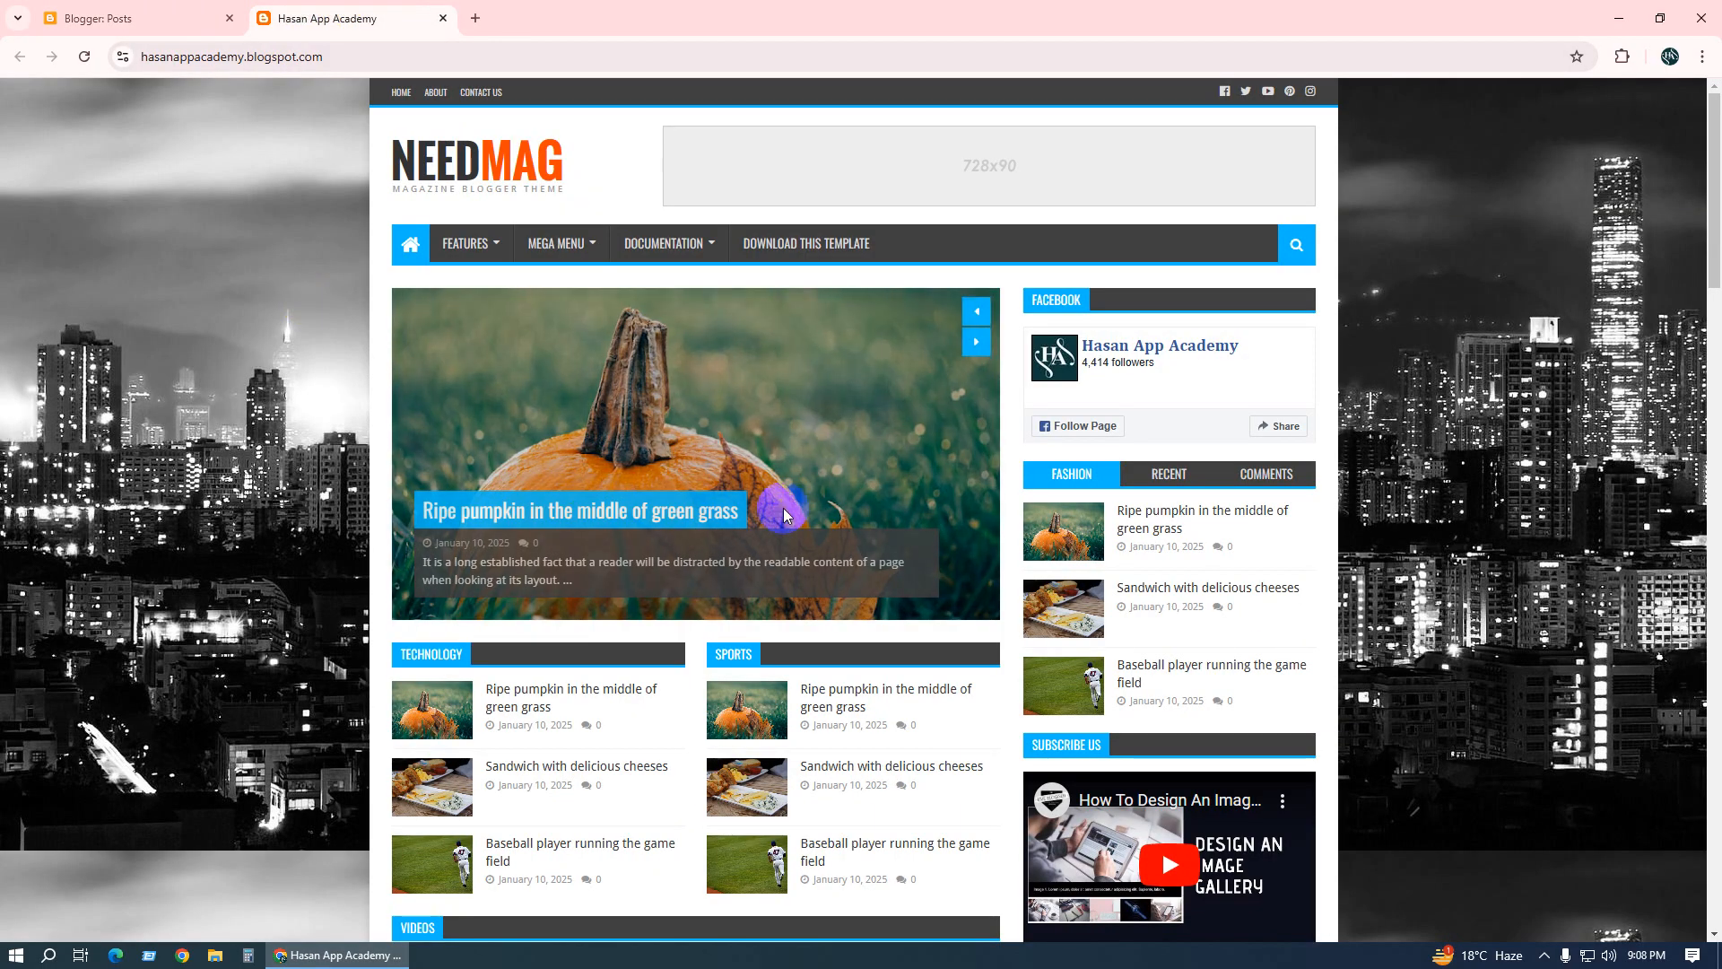
# Reopen the Main Slider gadget in the blog layout, review its content 5/Another/slider-tag, and save it.
pyautogui.click(173, 15)
pyautogui.click(97, 509)
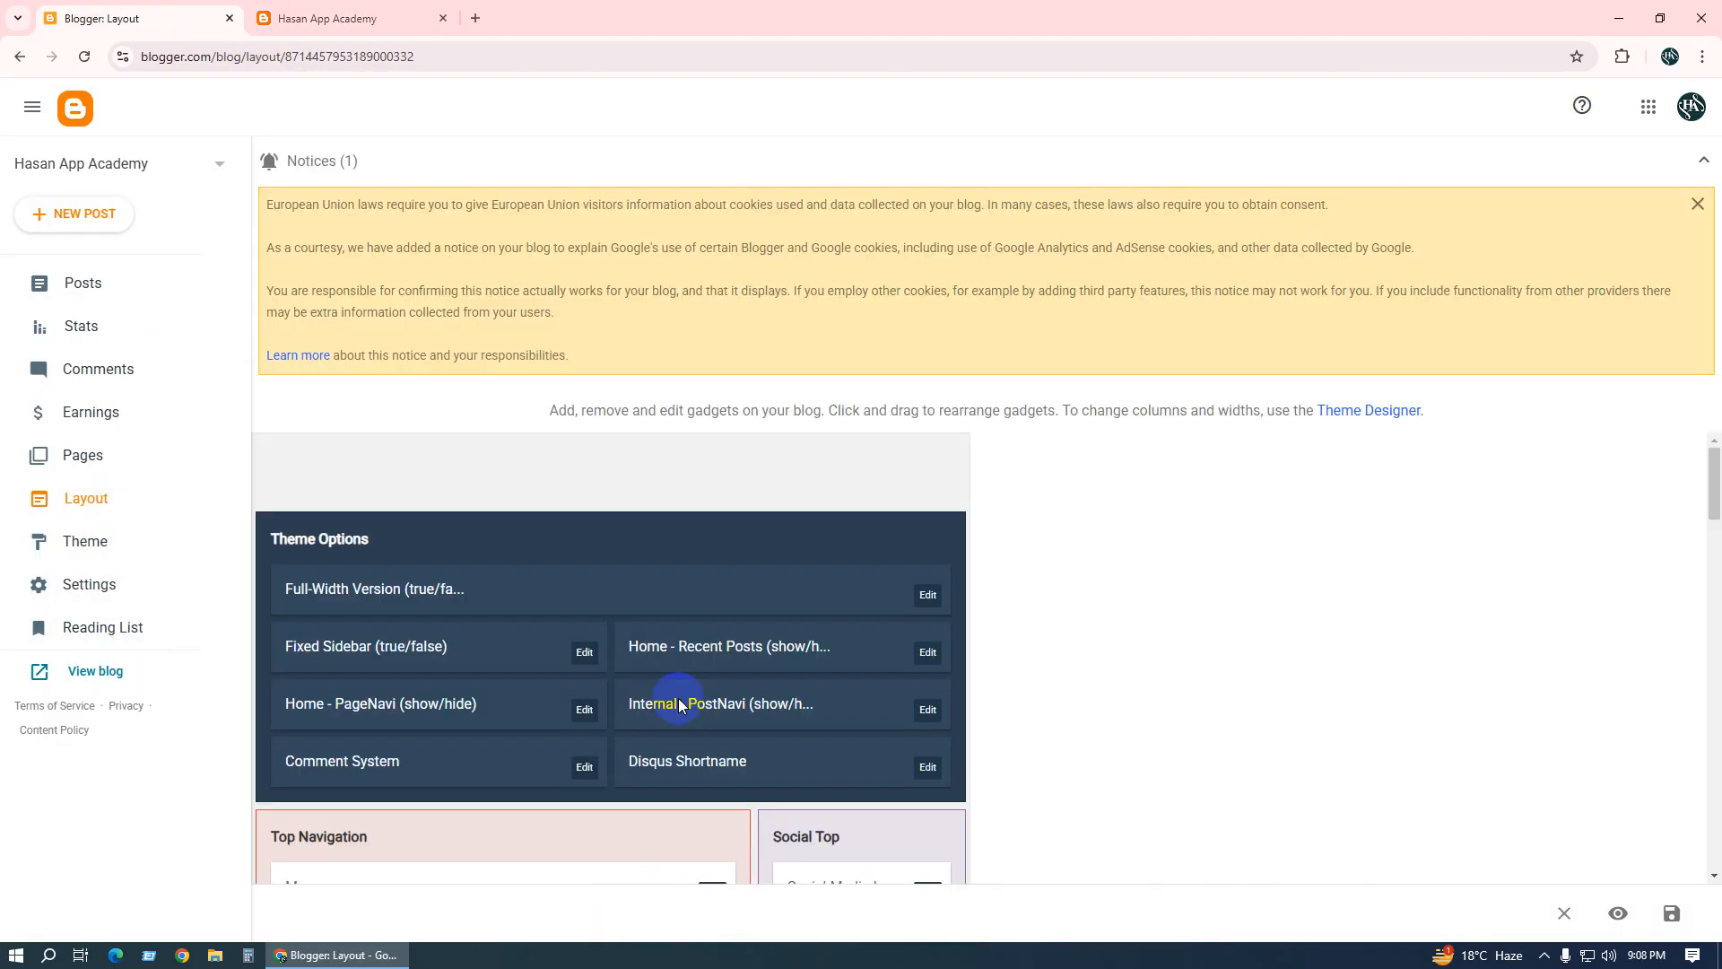
pyautogui.scroll(-4, 672, 696)
pyautogui.scroll(-3, 669, 693)
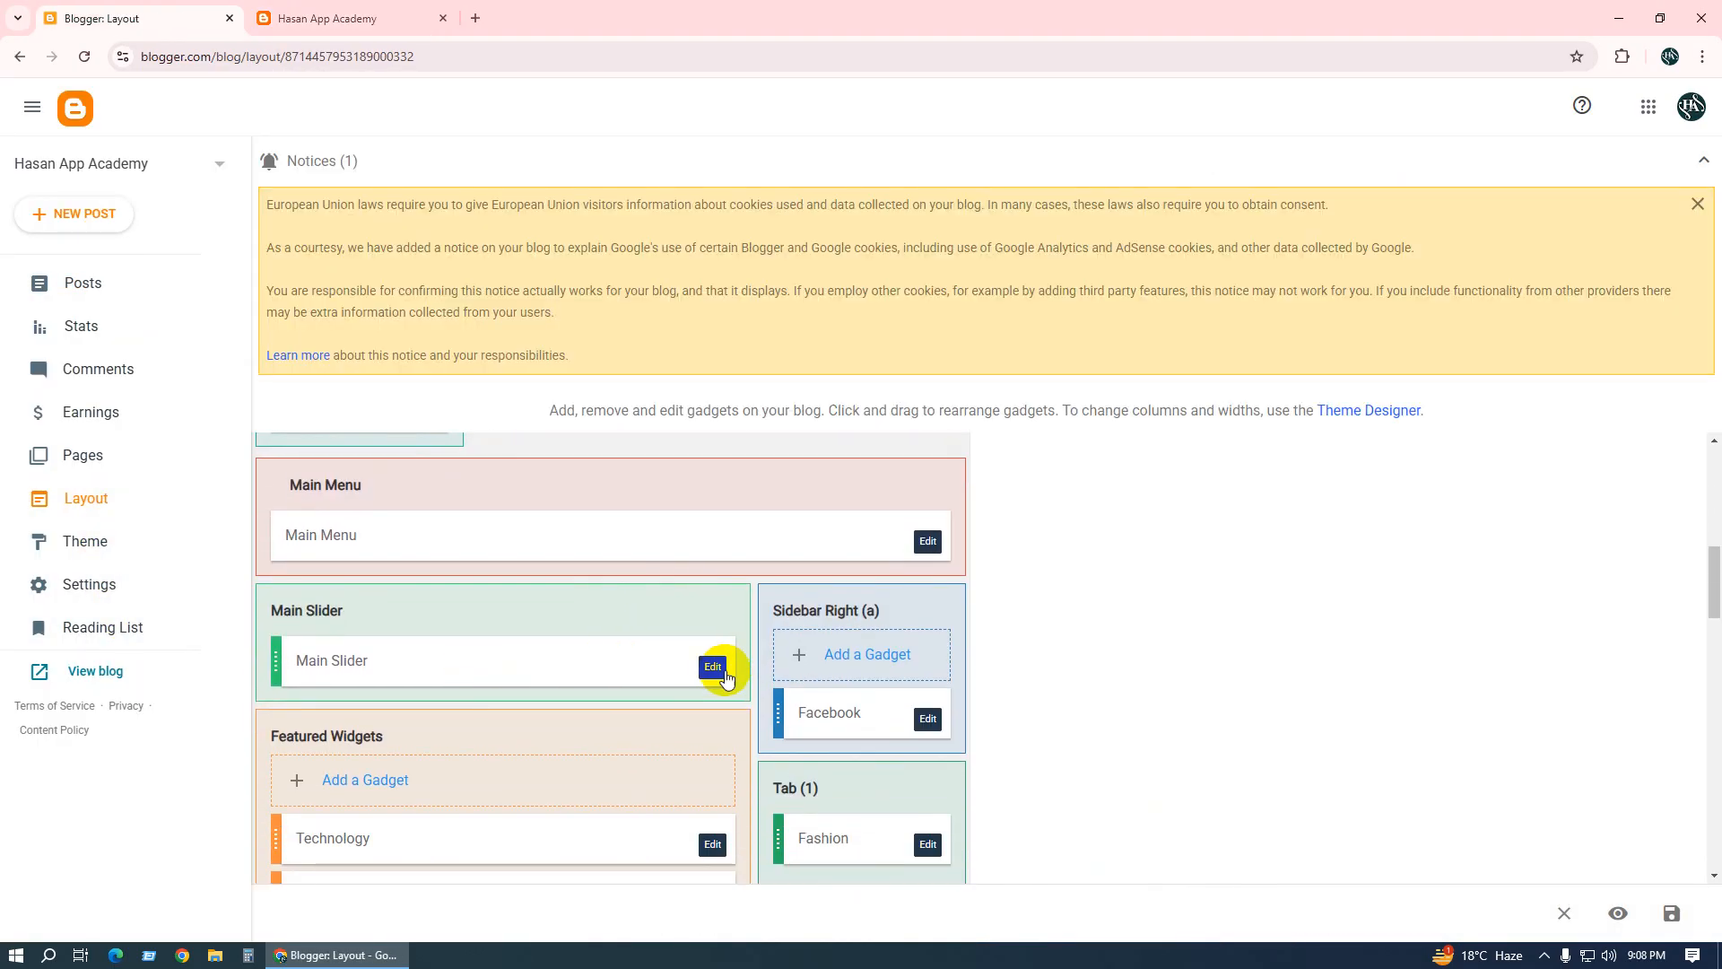
pyautogui.click(723, 672)
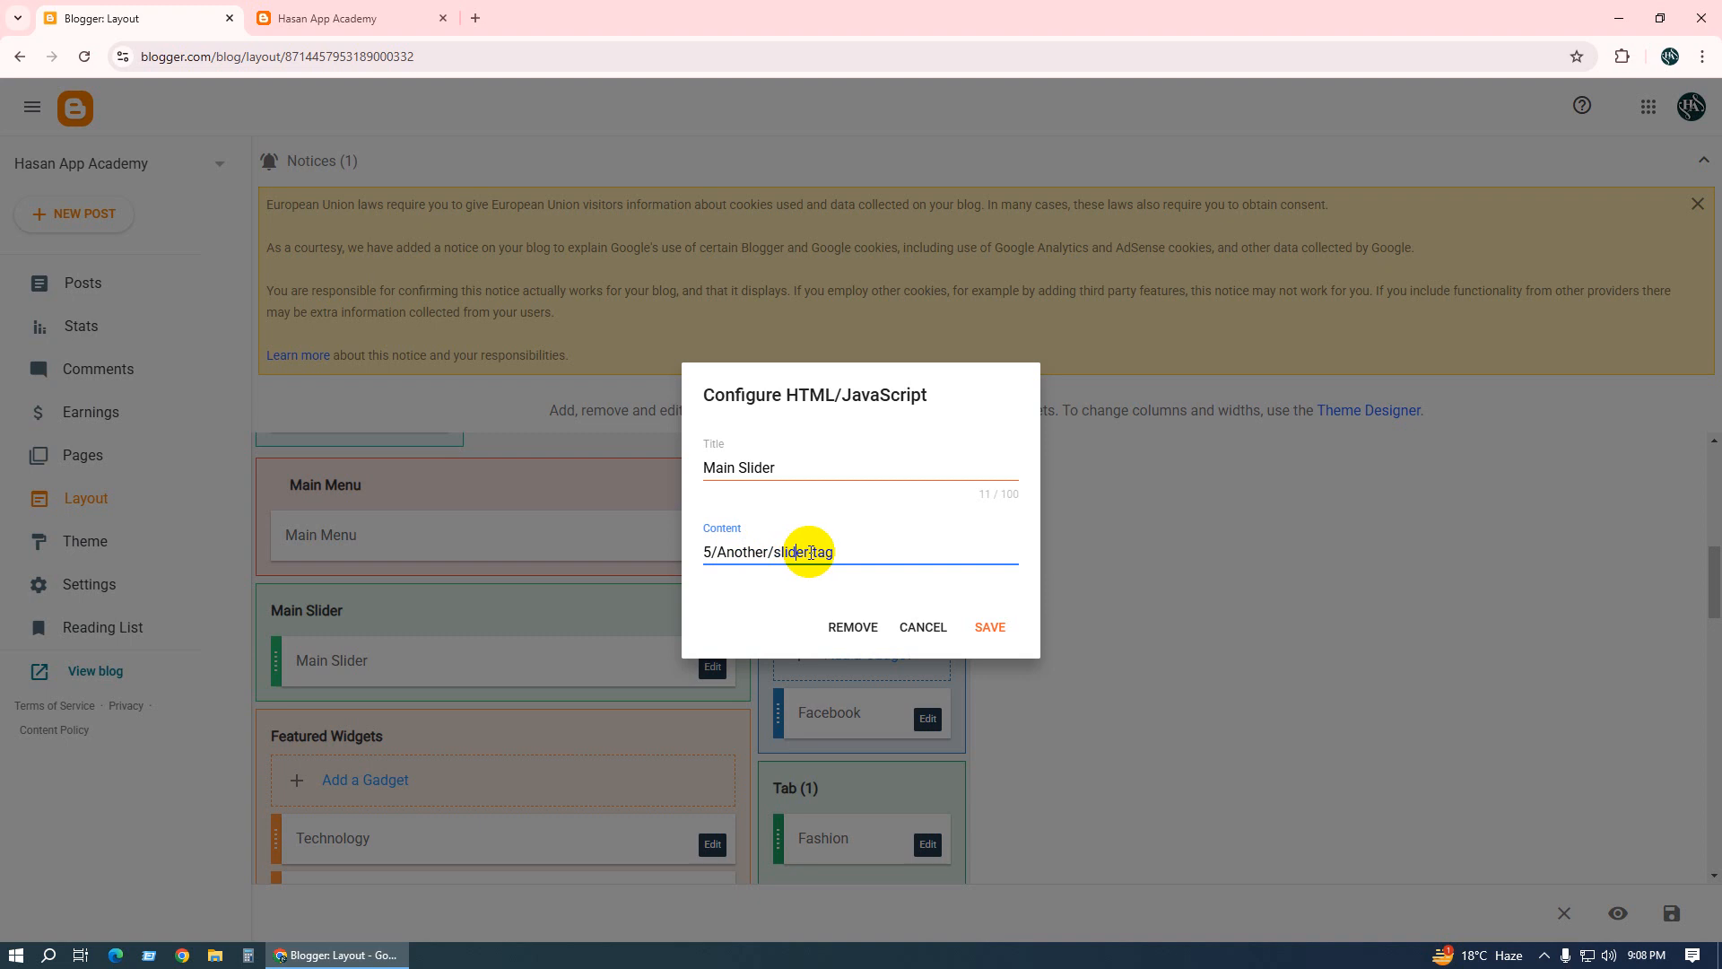
pyautogui.moveTo(774, 551); pyautogui.dragTo(843, 550)
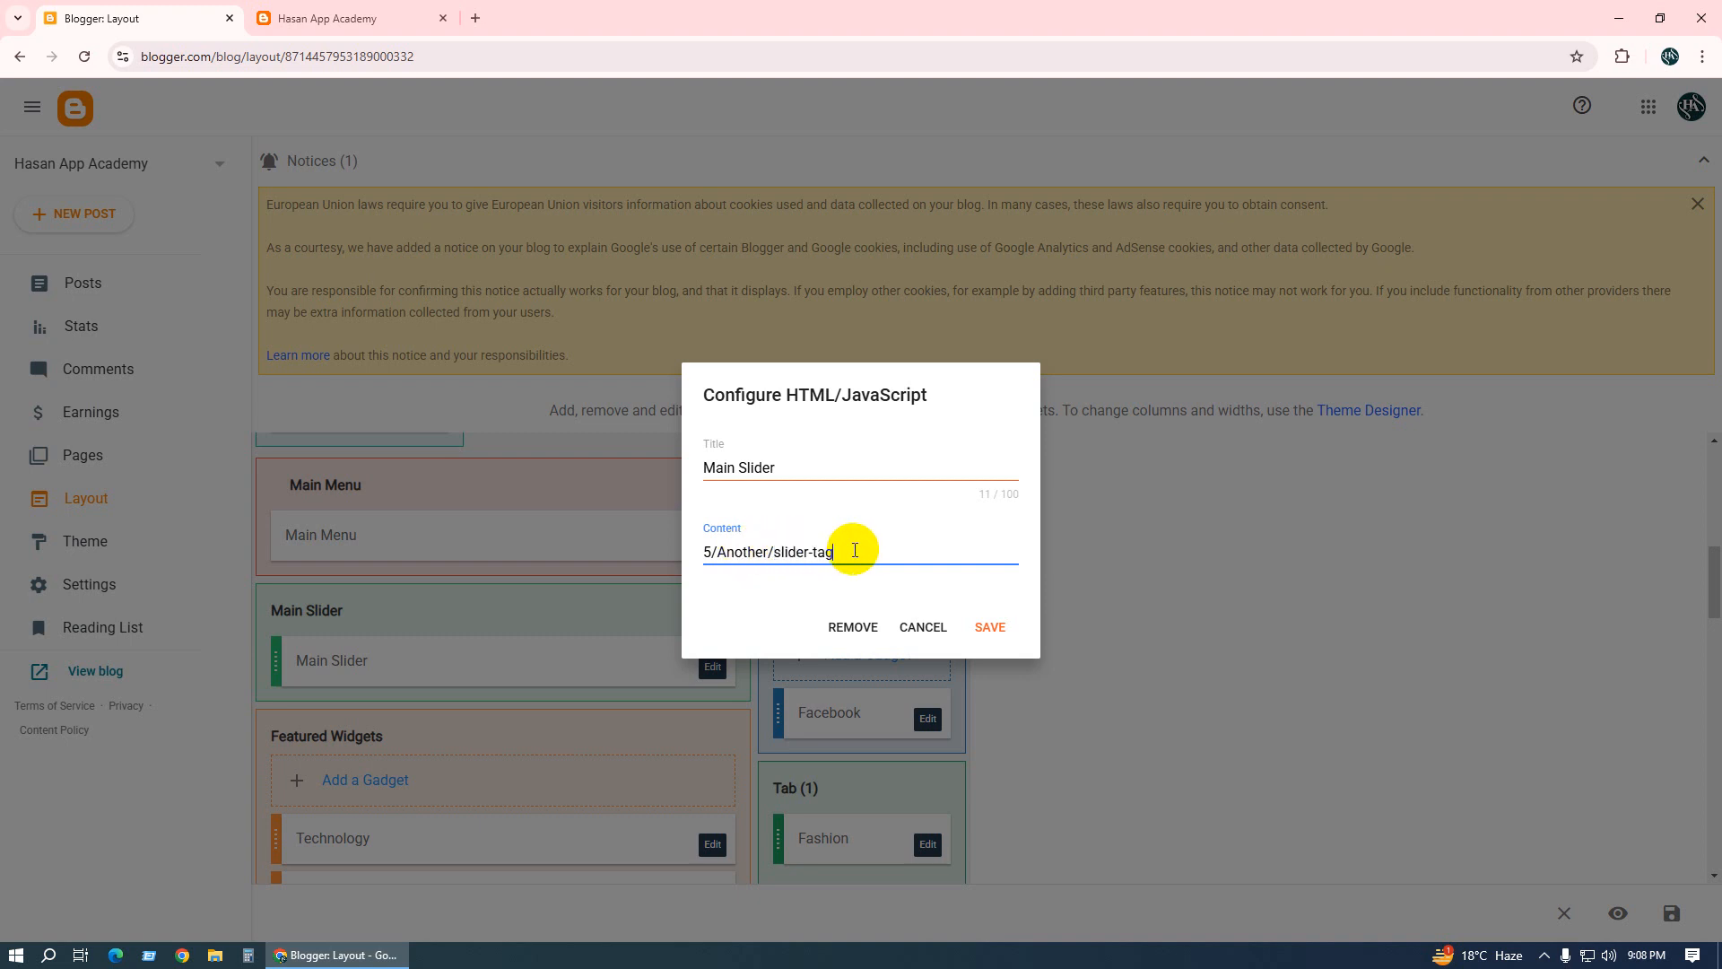
pyautogui.click(734, 552)
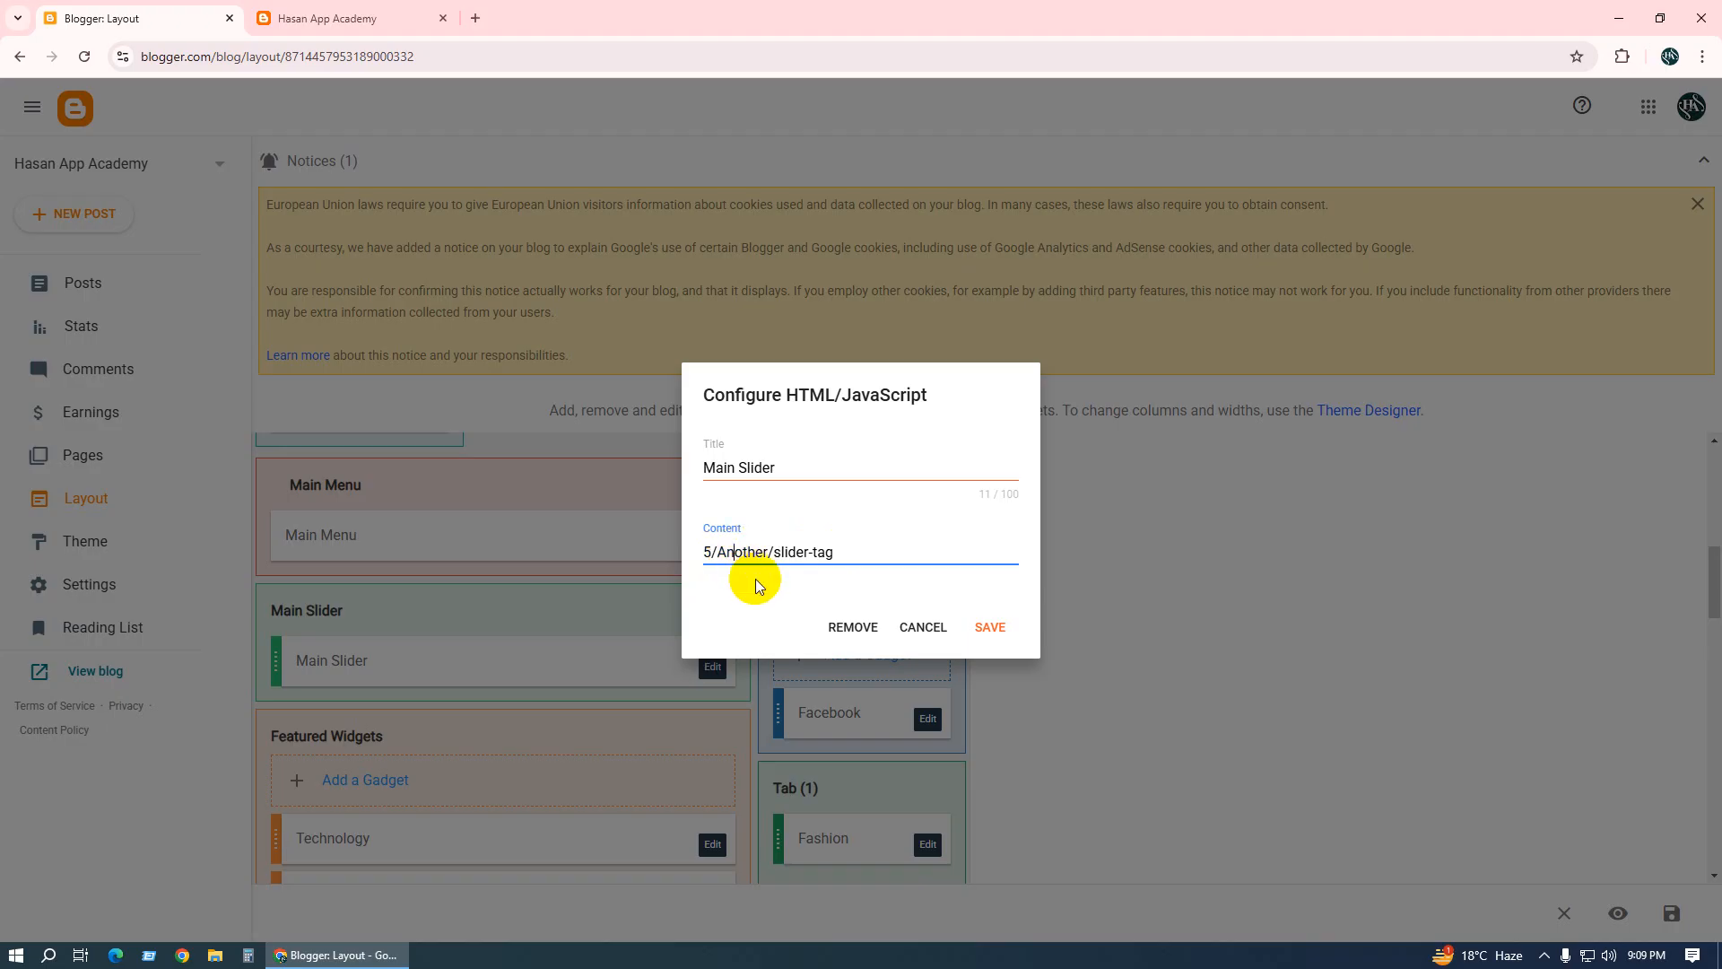
pyautogui.click(1007, 633)
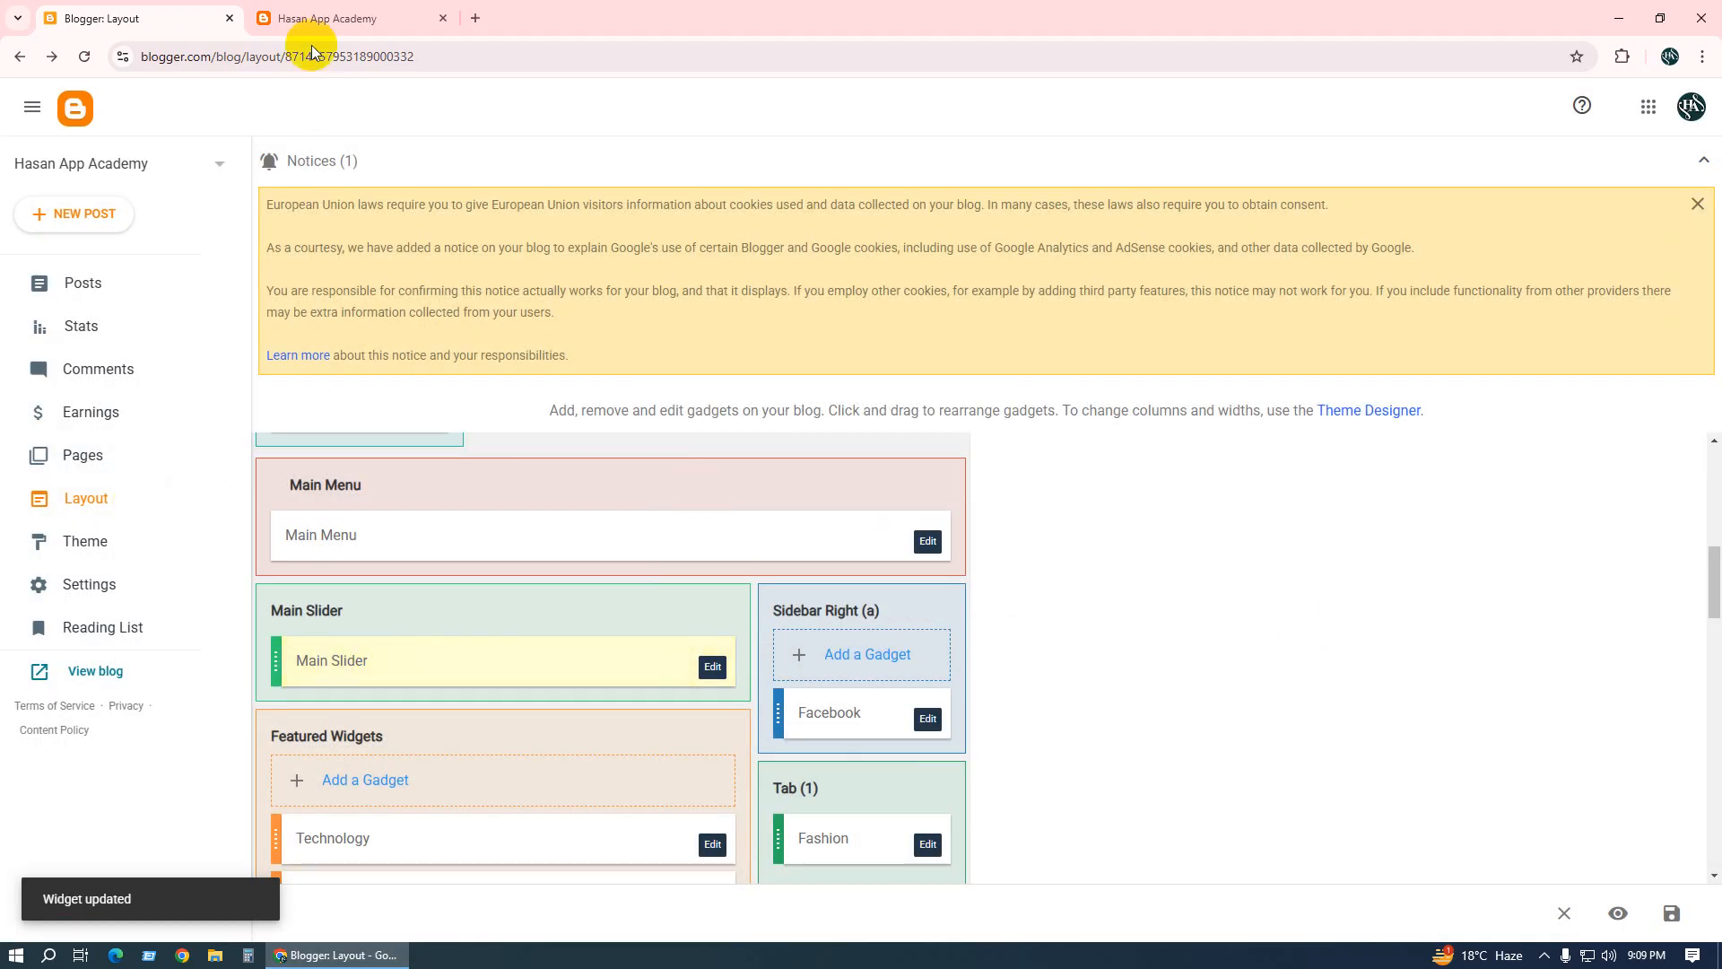
# Find Another in the live blog's Tags list and check it against the labels in the pumpkin post's settings.
pyautogui.click(360, 16)
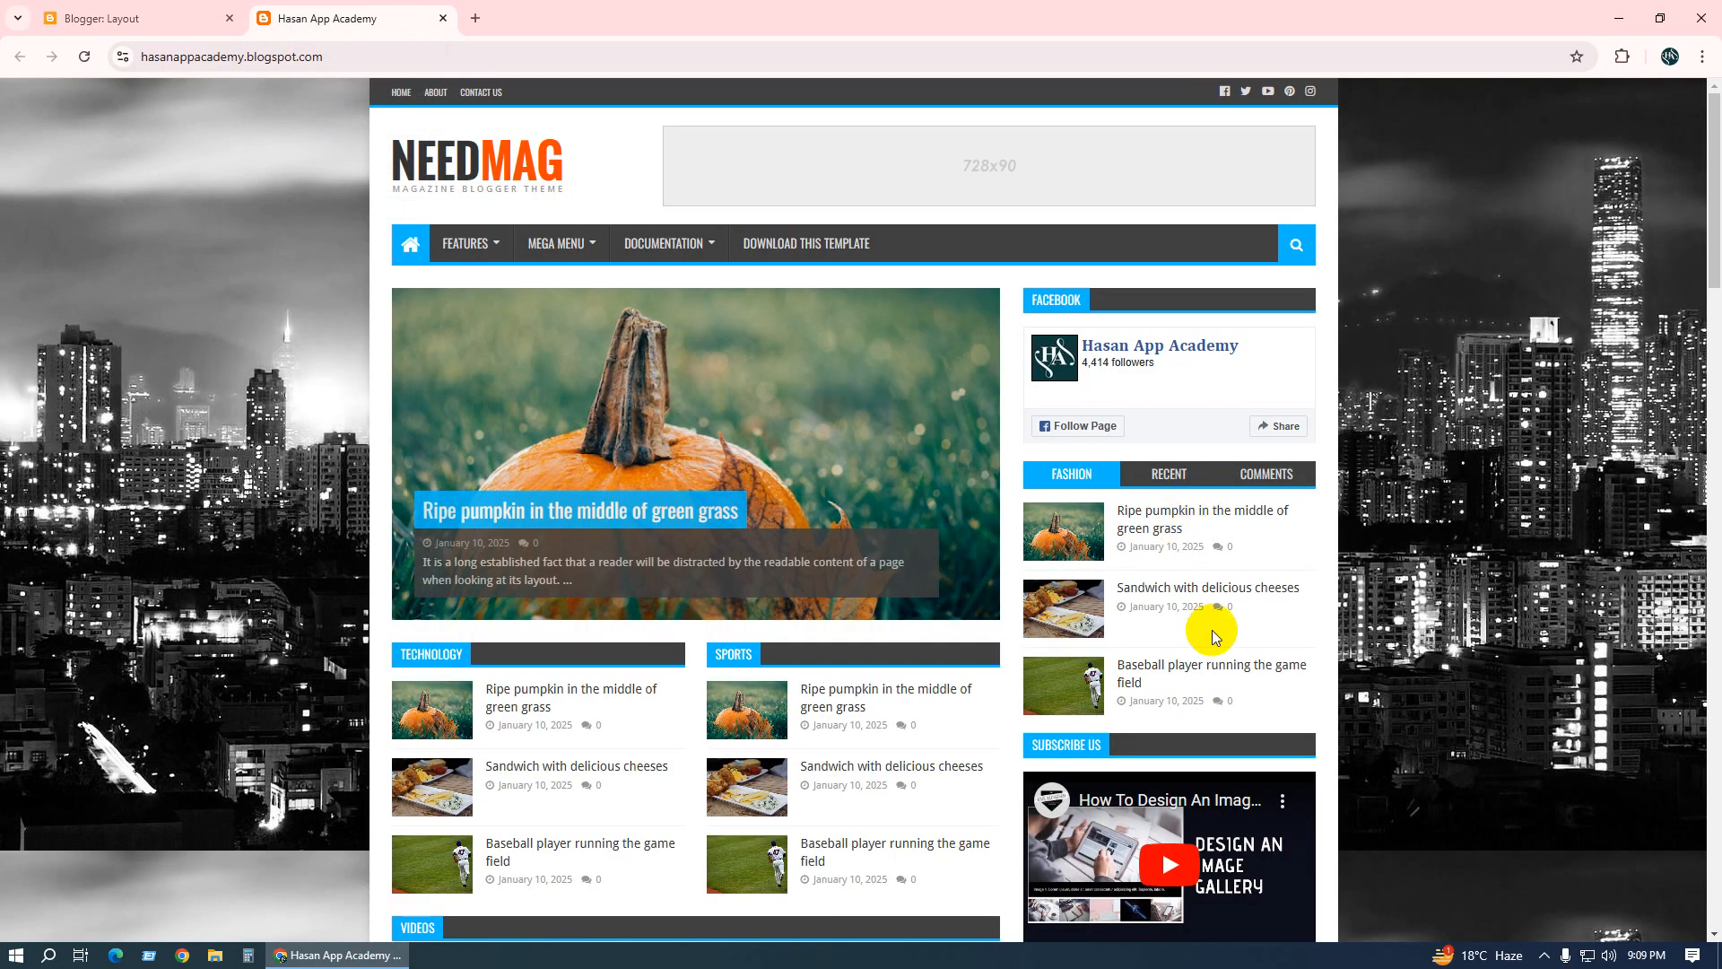
pyautogui.moveTo(1714, 180); pyautogui.dragTo(1719, 478)
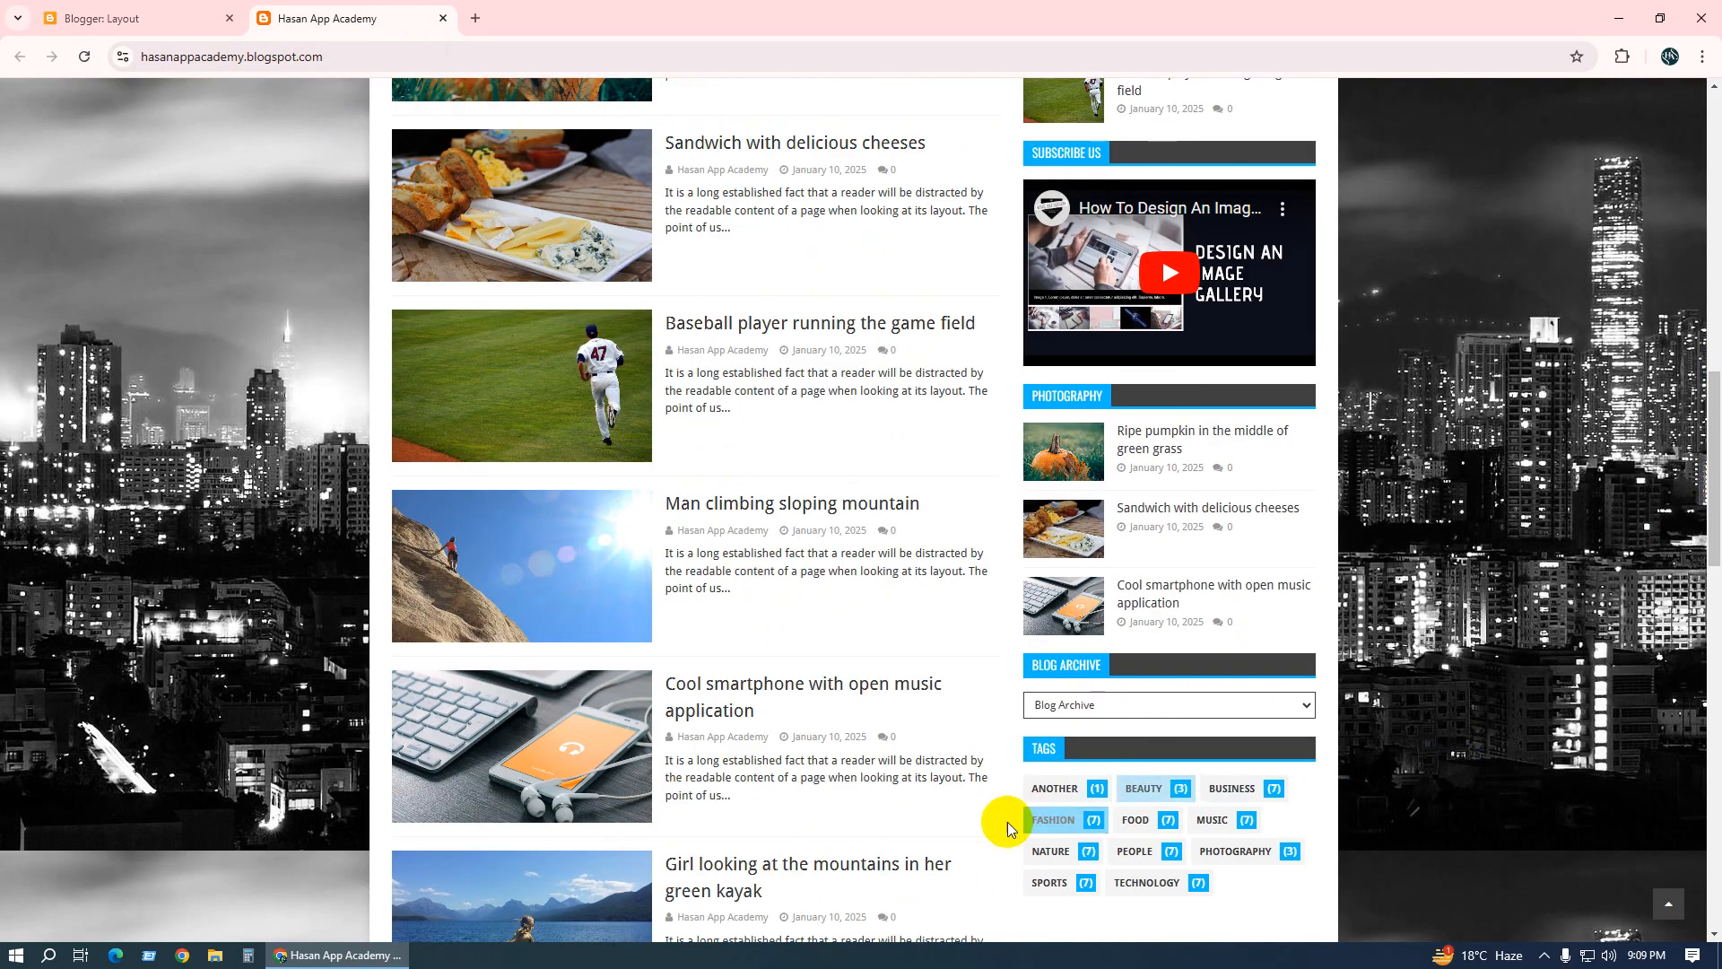
pyautogui.click(125, 17)
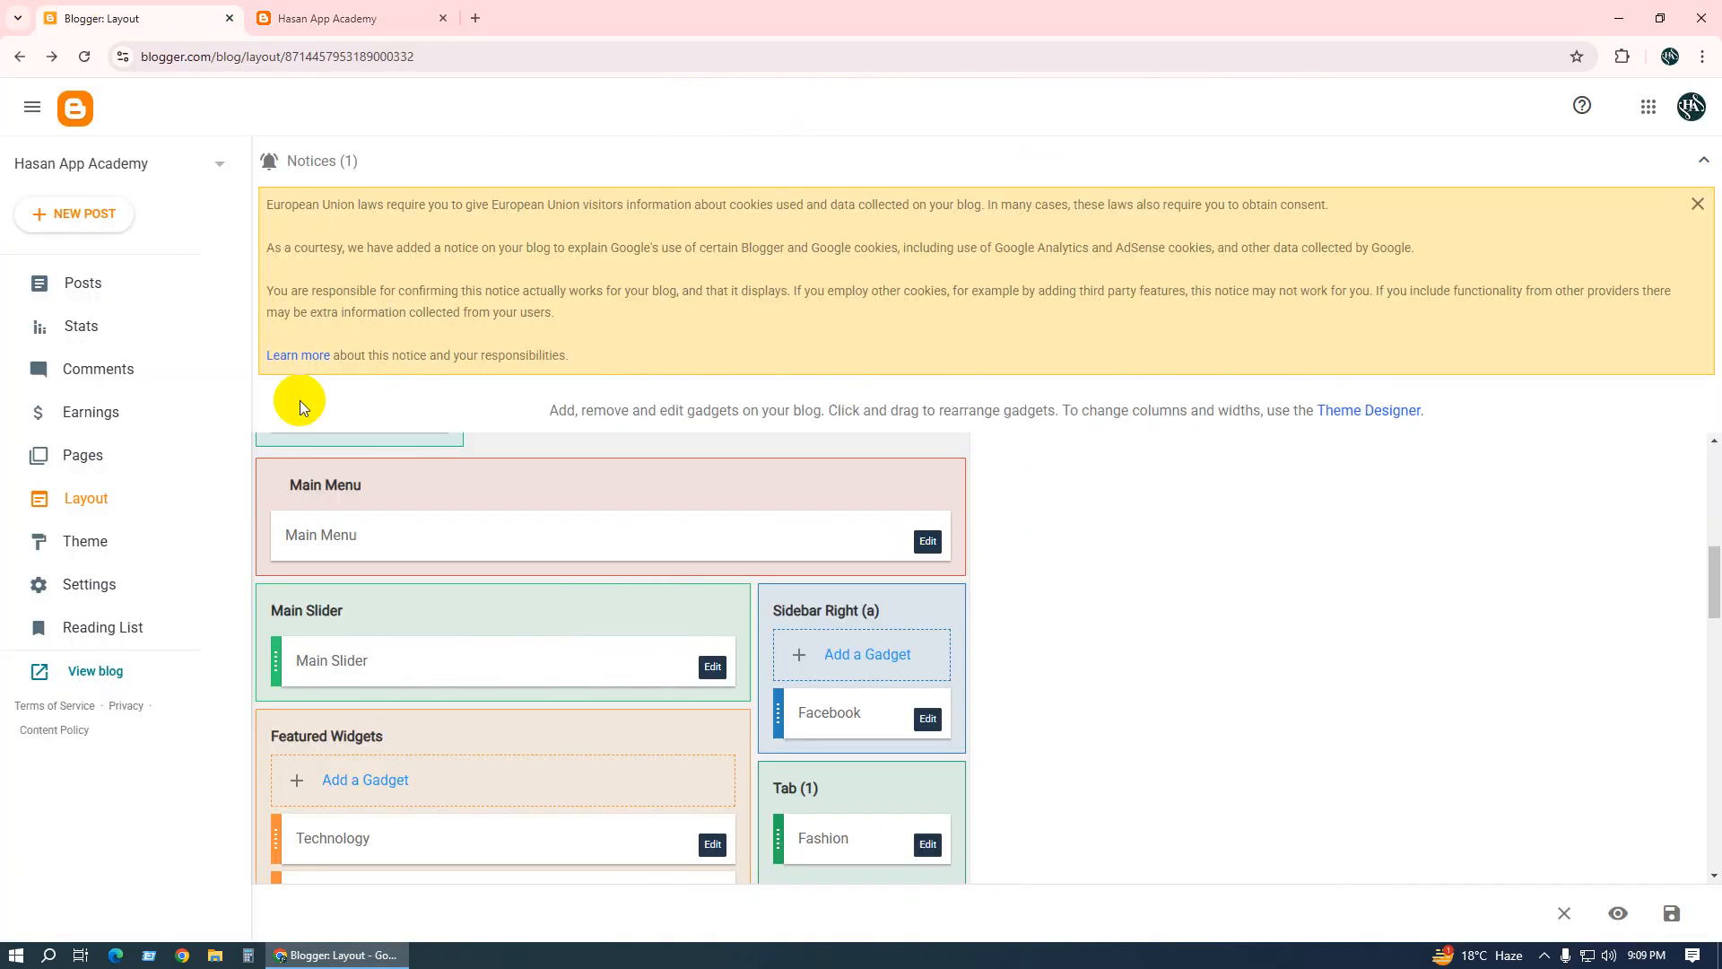
pyautogui.click(79, 282)
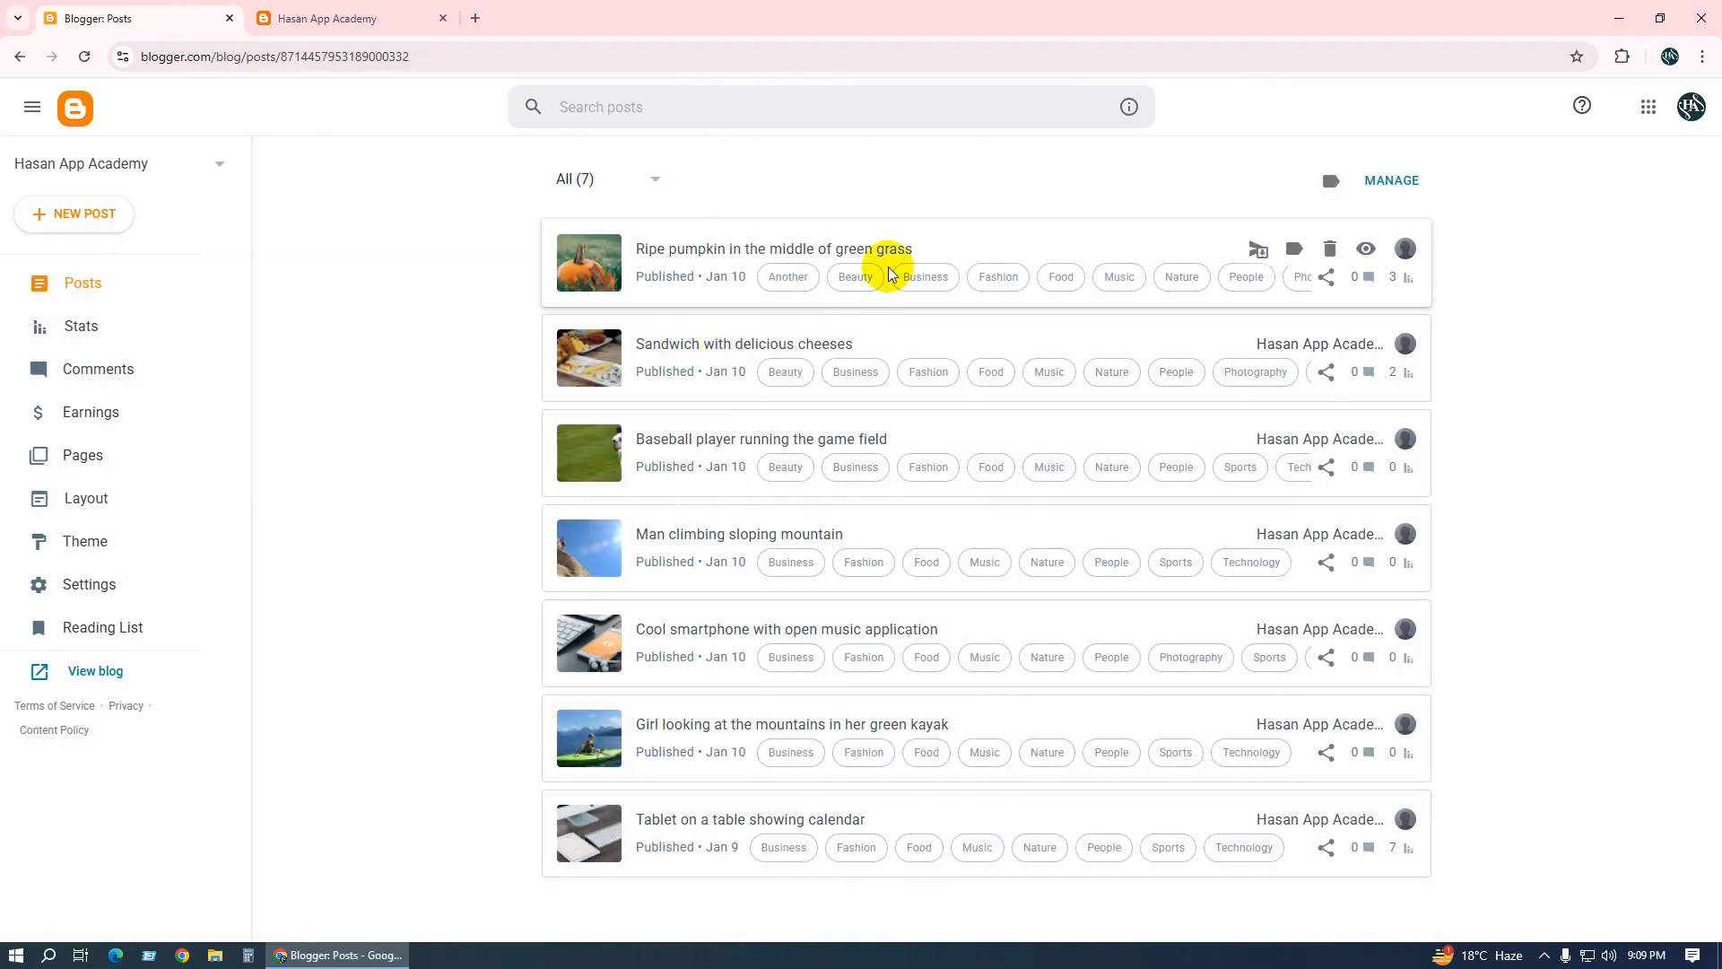
pyautogui.click(808, 542)
pyautogui.click(1559, 310)
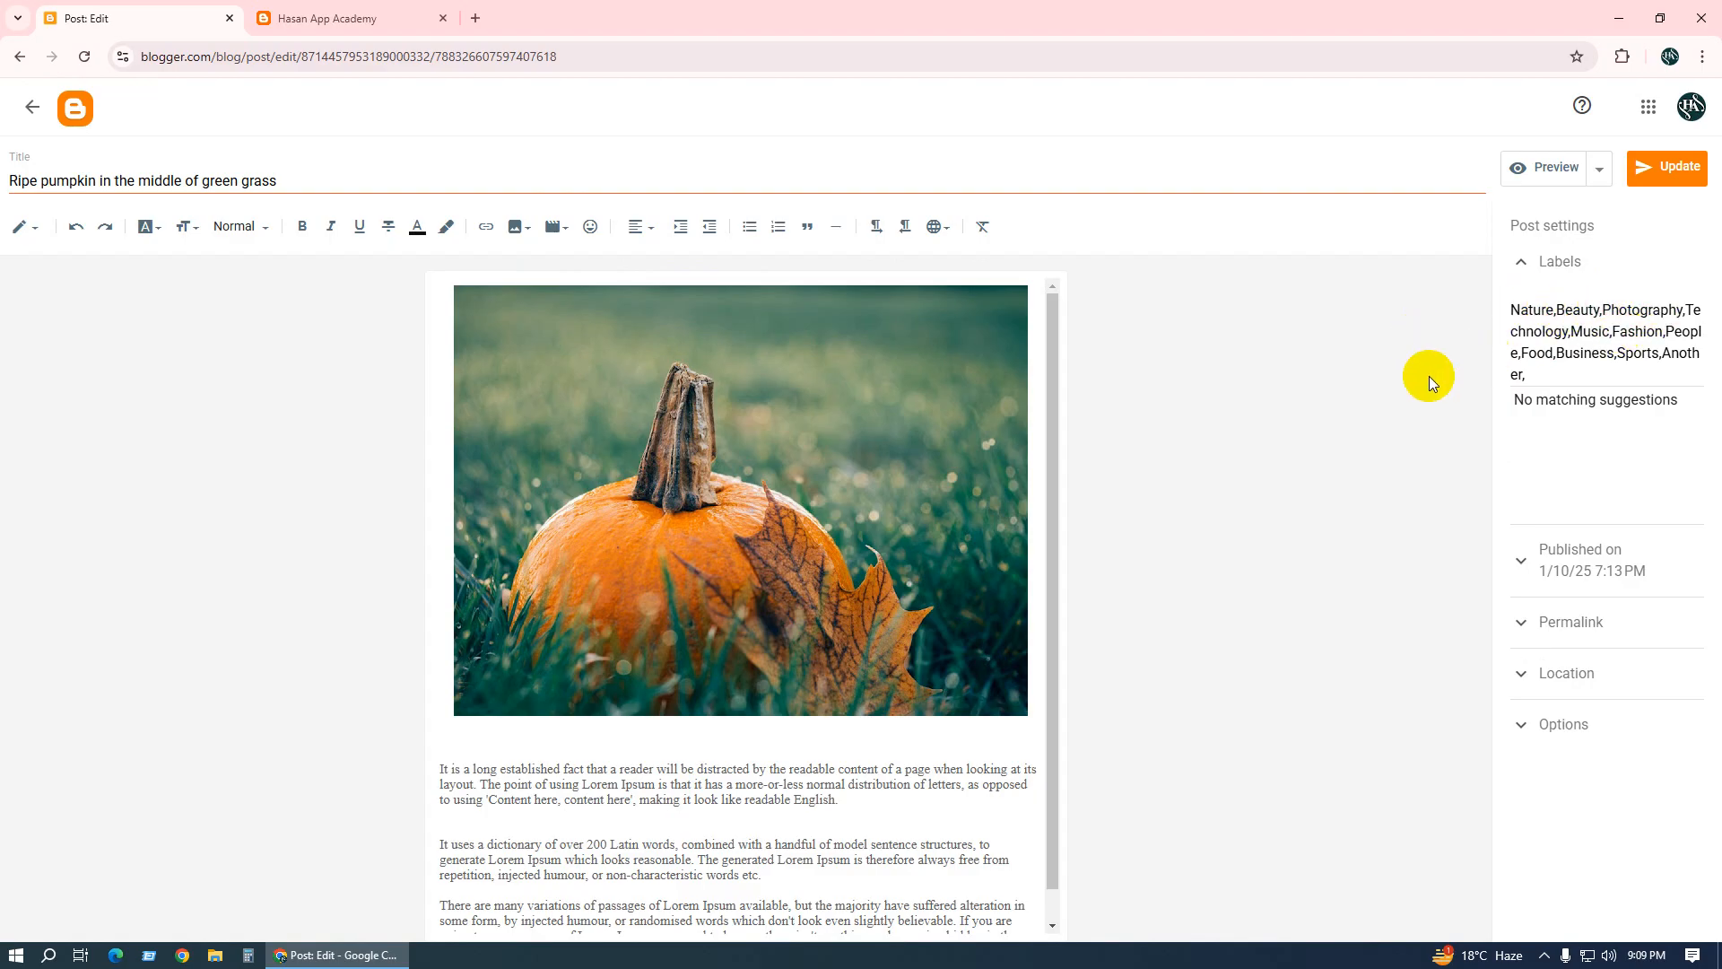
pyautogui.click(32, 106)
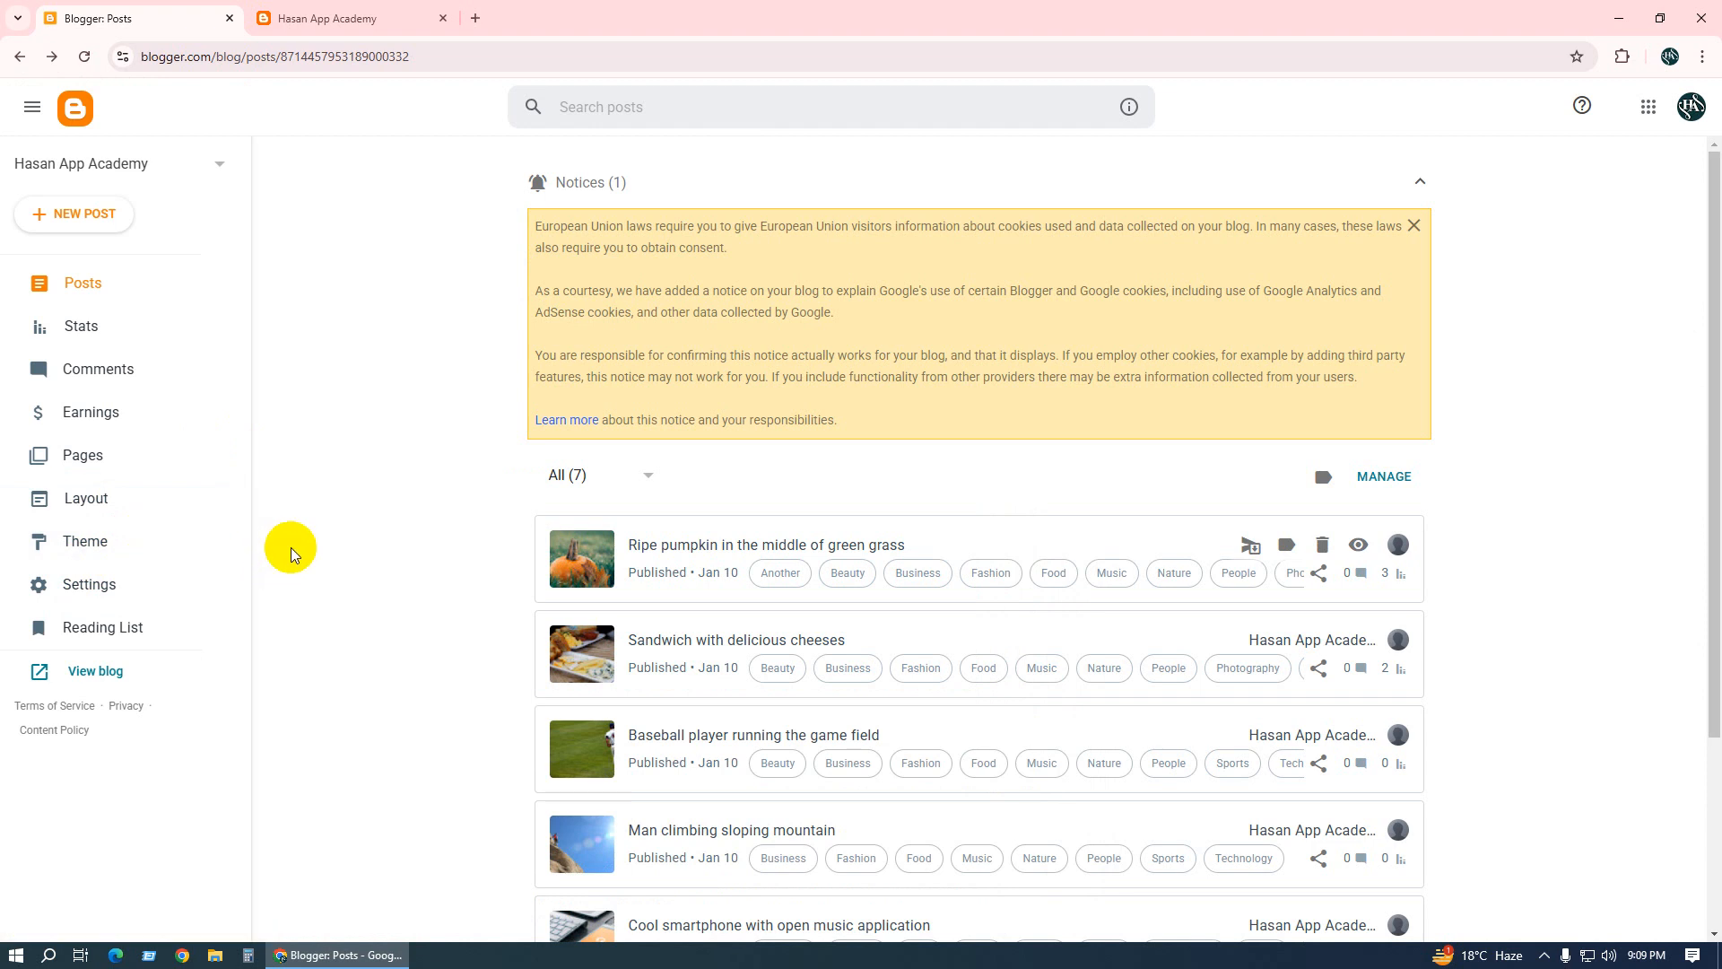
# Examine the live homepage from the main slider through the Videos, Recent Posts, Music, Business and Fashion sections.
pyautogui.click(328, 18)
pyautogui.scroll(5, 818, 352)
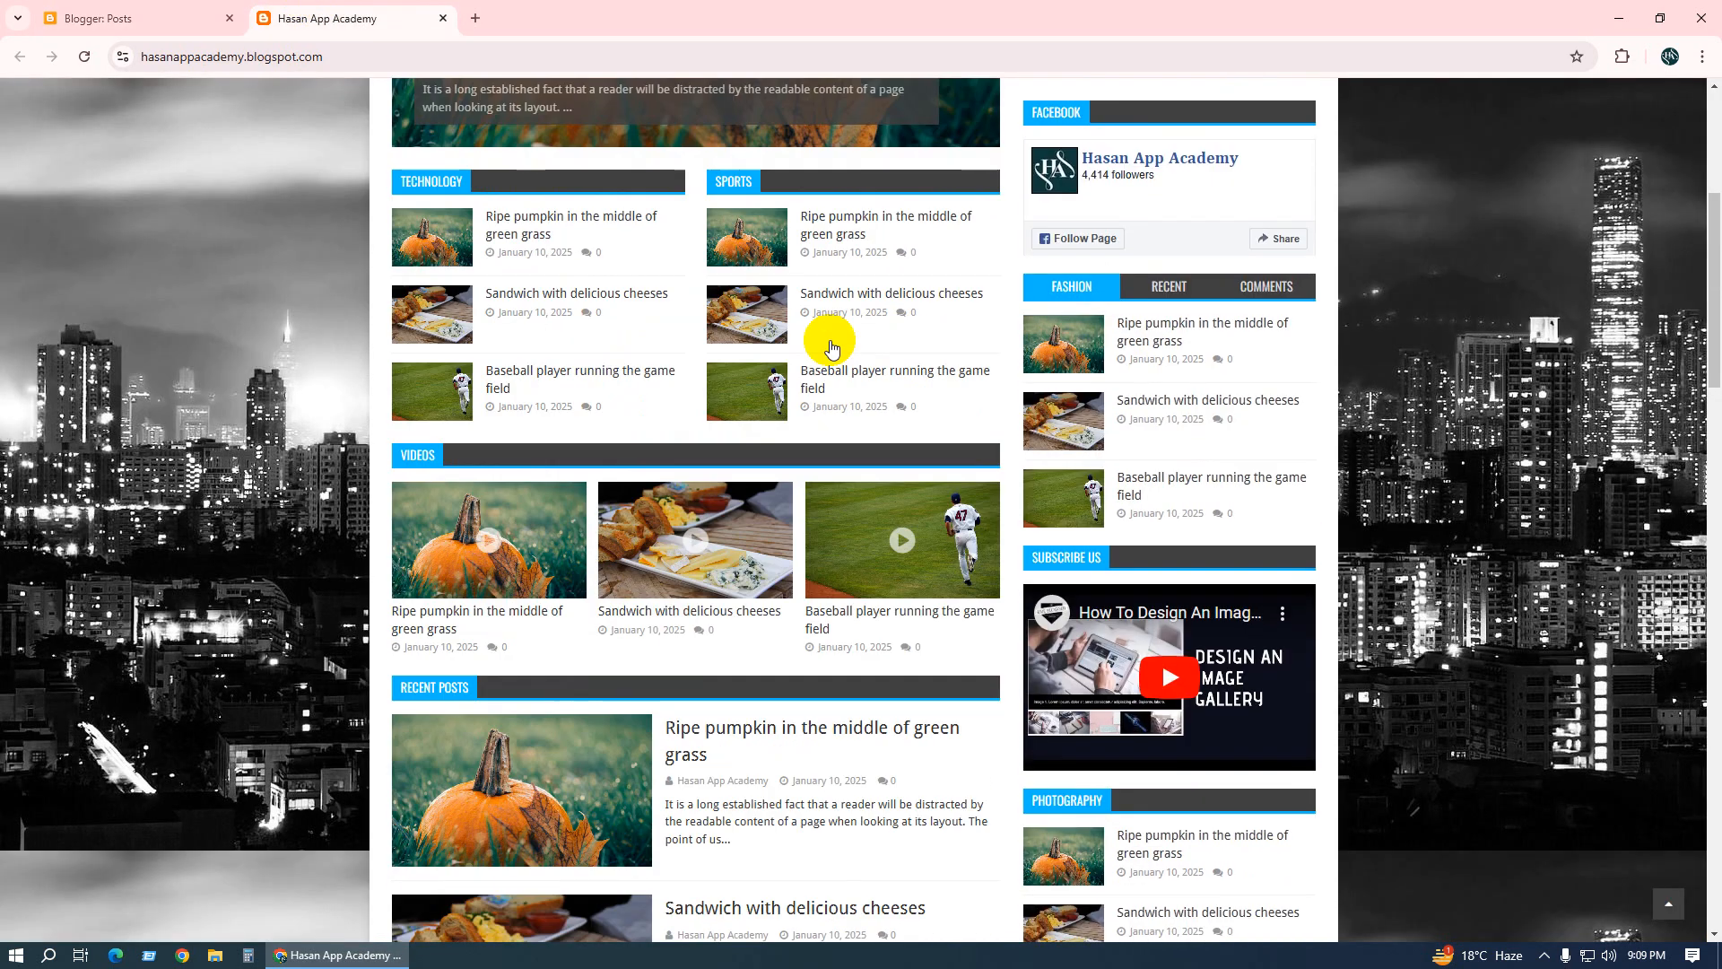
pyautogui.scroll(5, 831, 348)
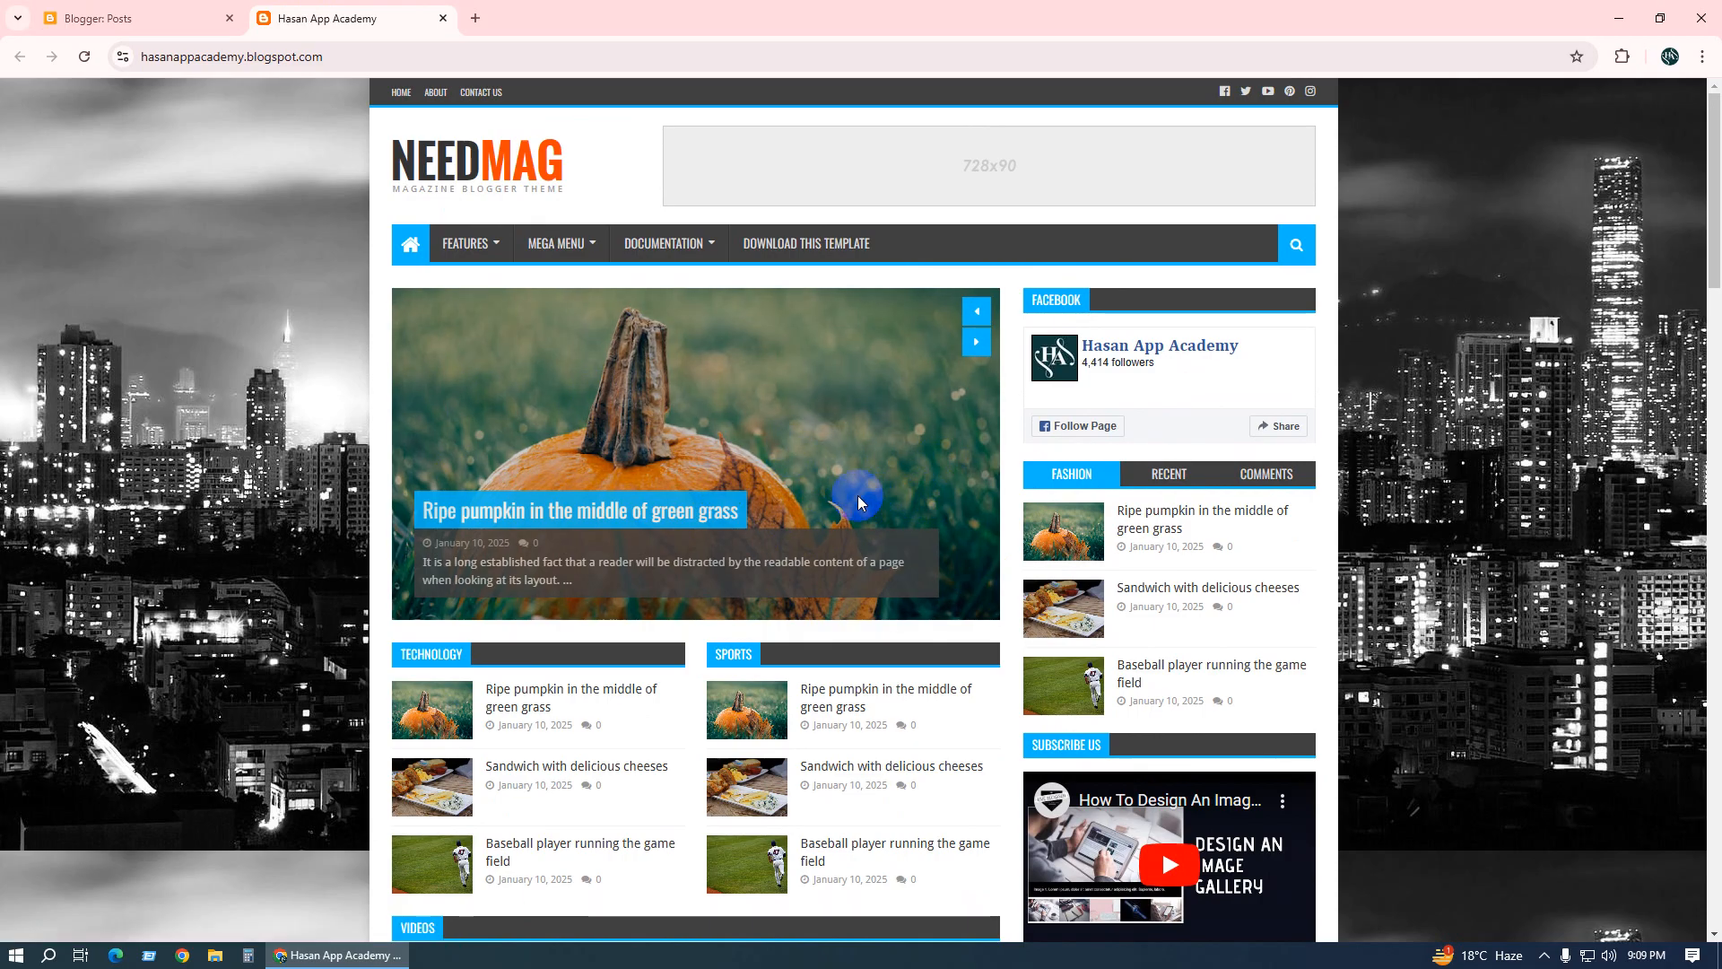
pyautogui.scroll(-1, 826, 503)
pyautogui.scroll(-12, 825, 503)
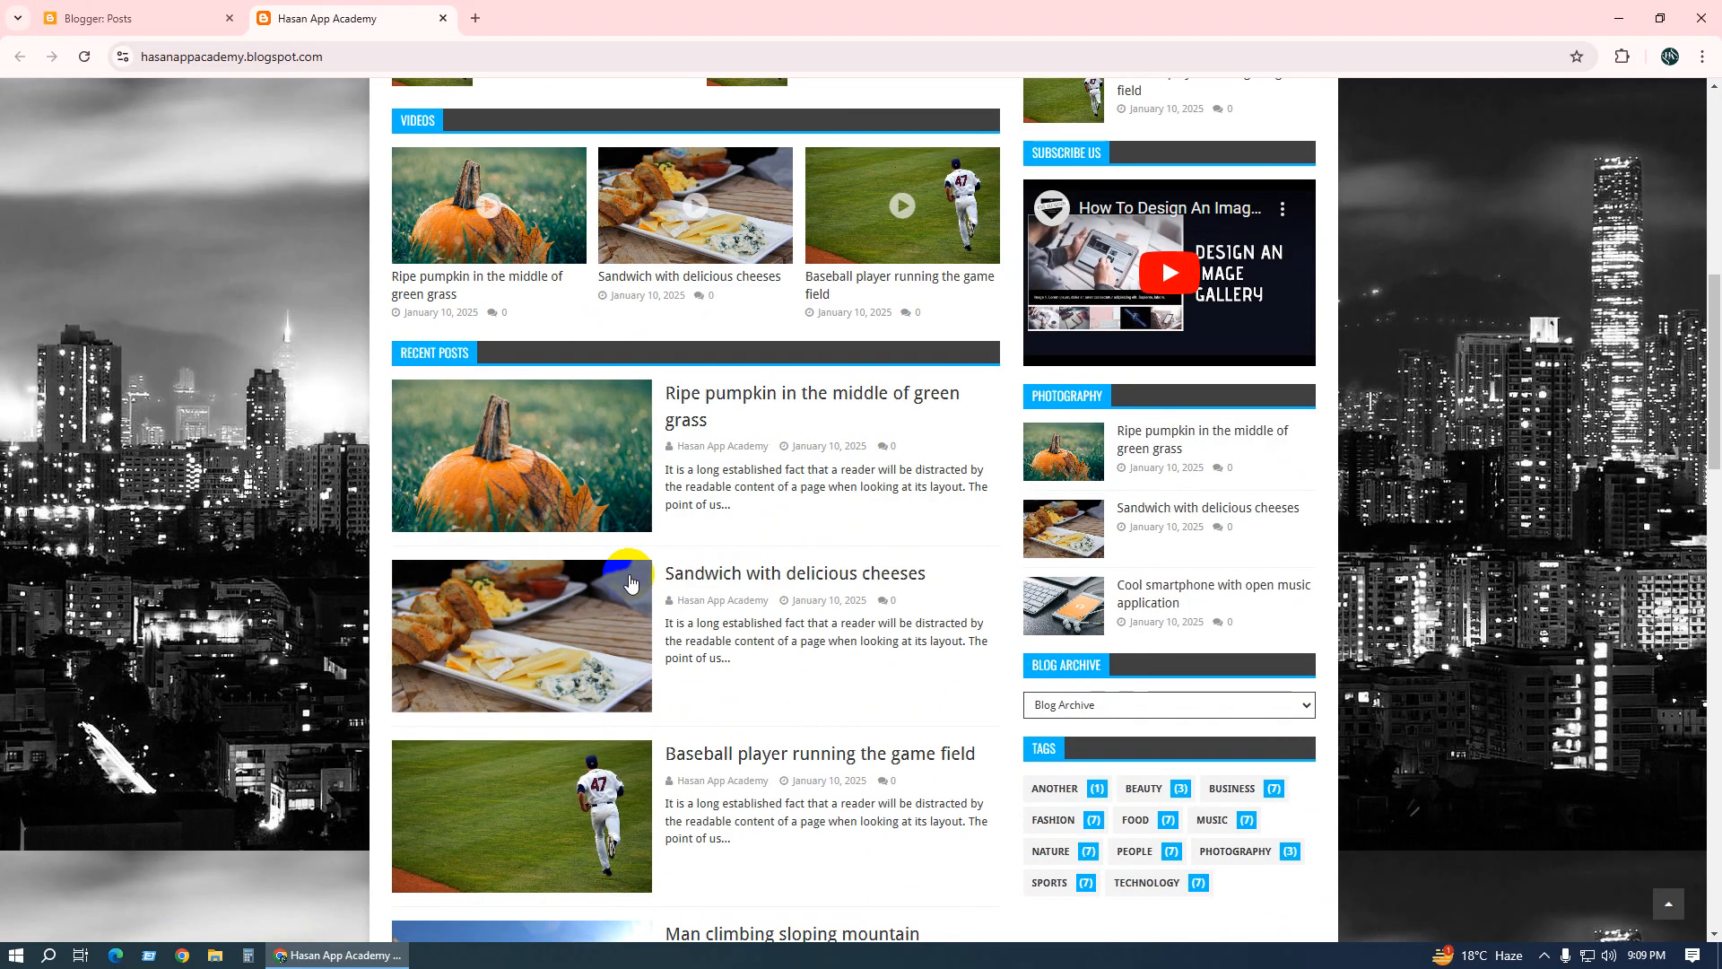
pyautogui.scroll(-16, 642, 563)
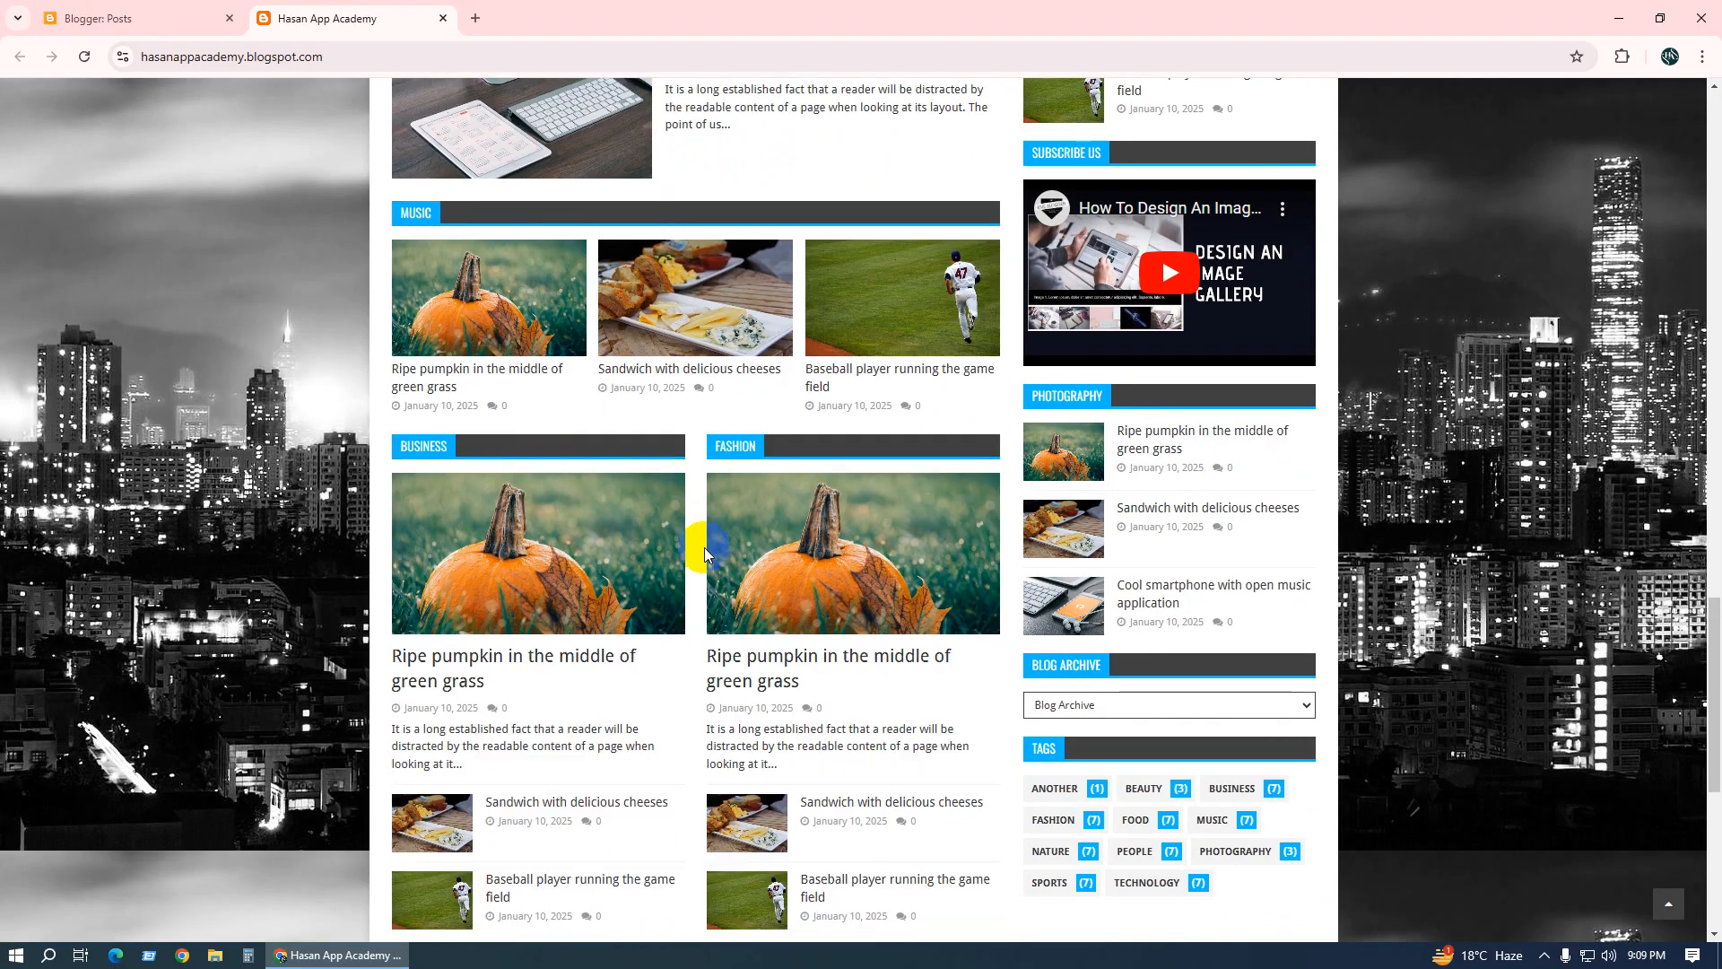
pyautogui.scroll(15, 707, 559)
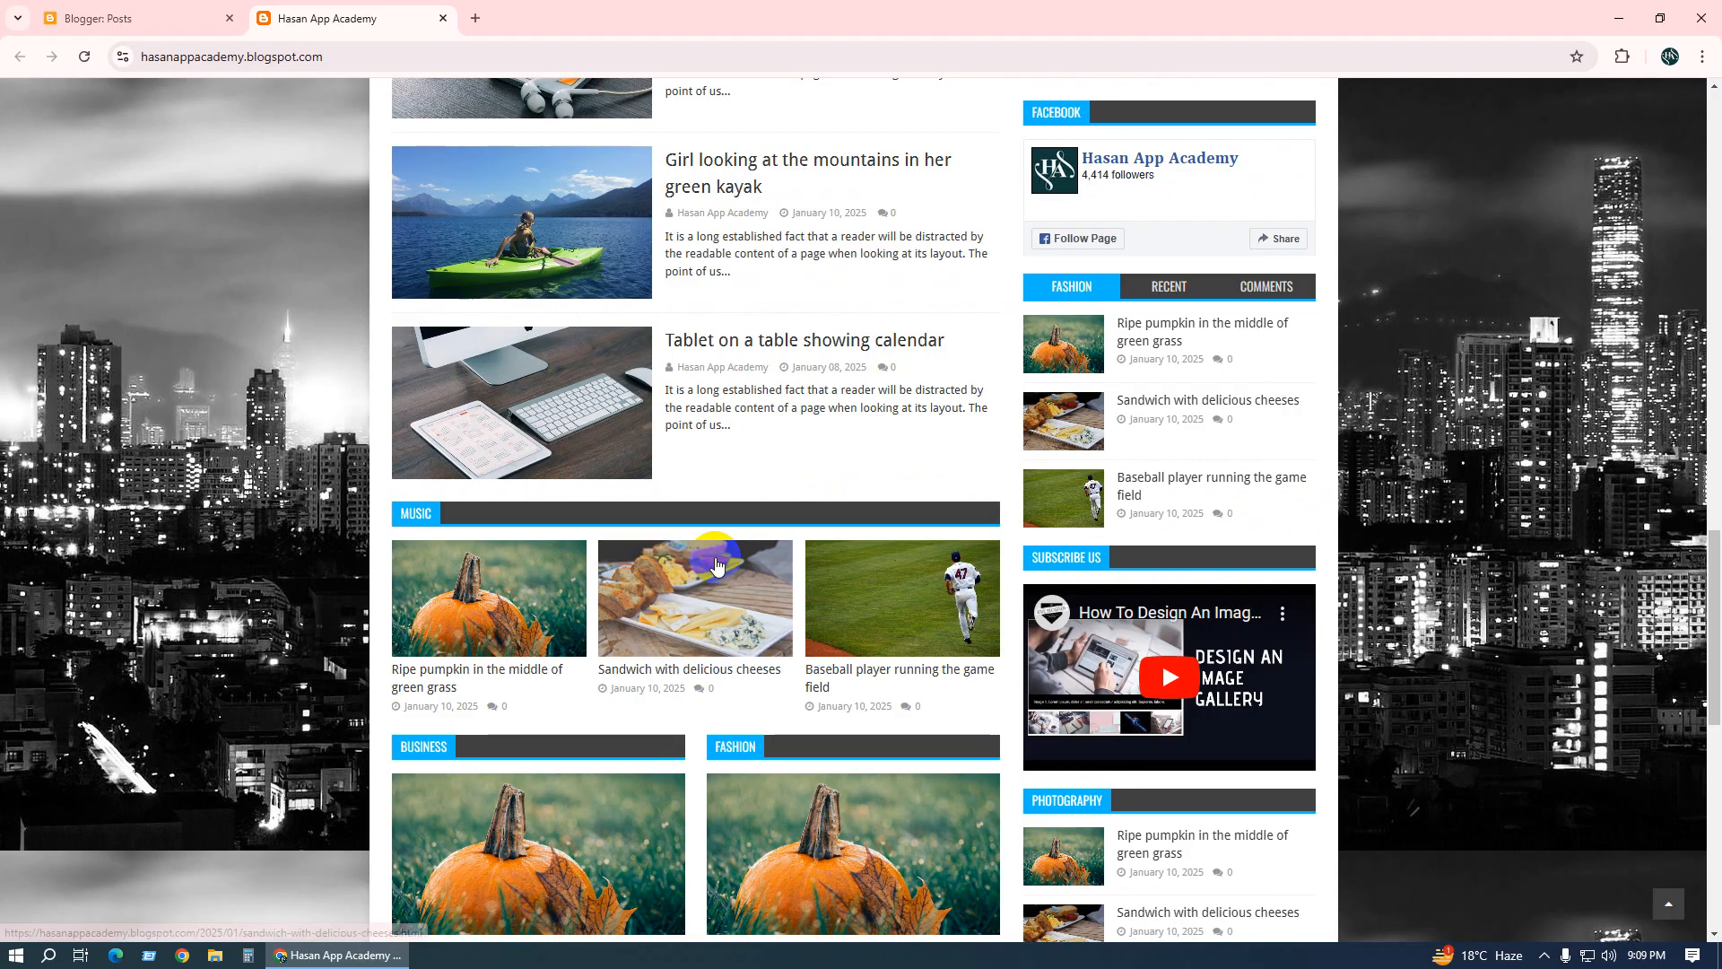
pyautogui.scroll(12, 704, 560)
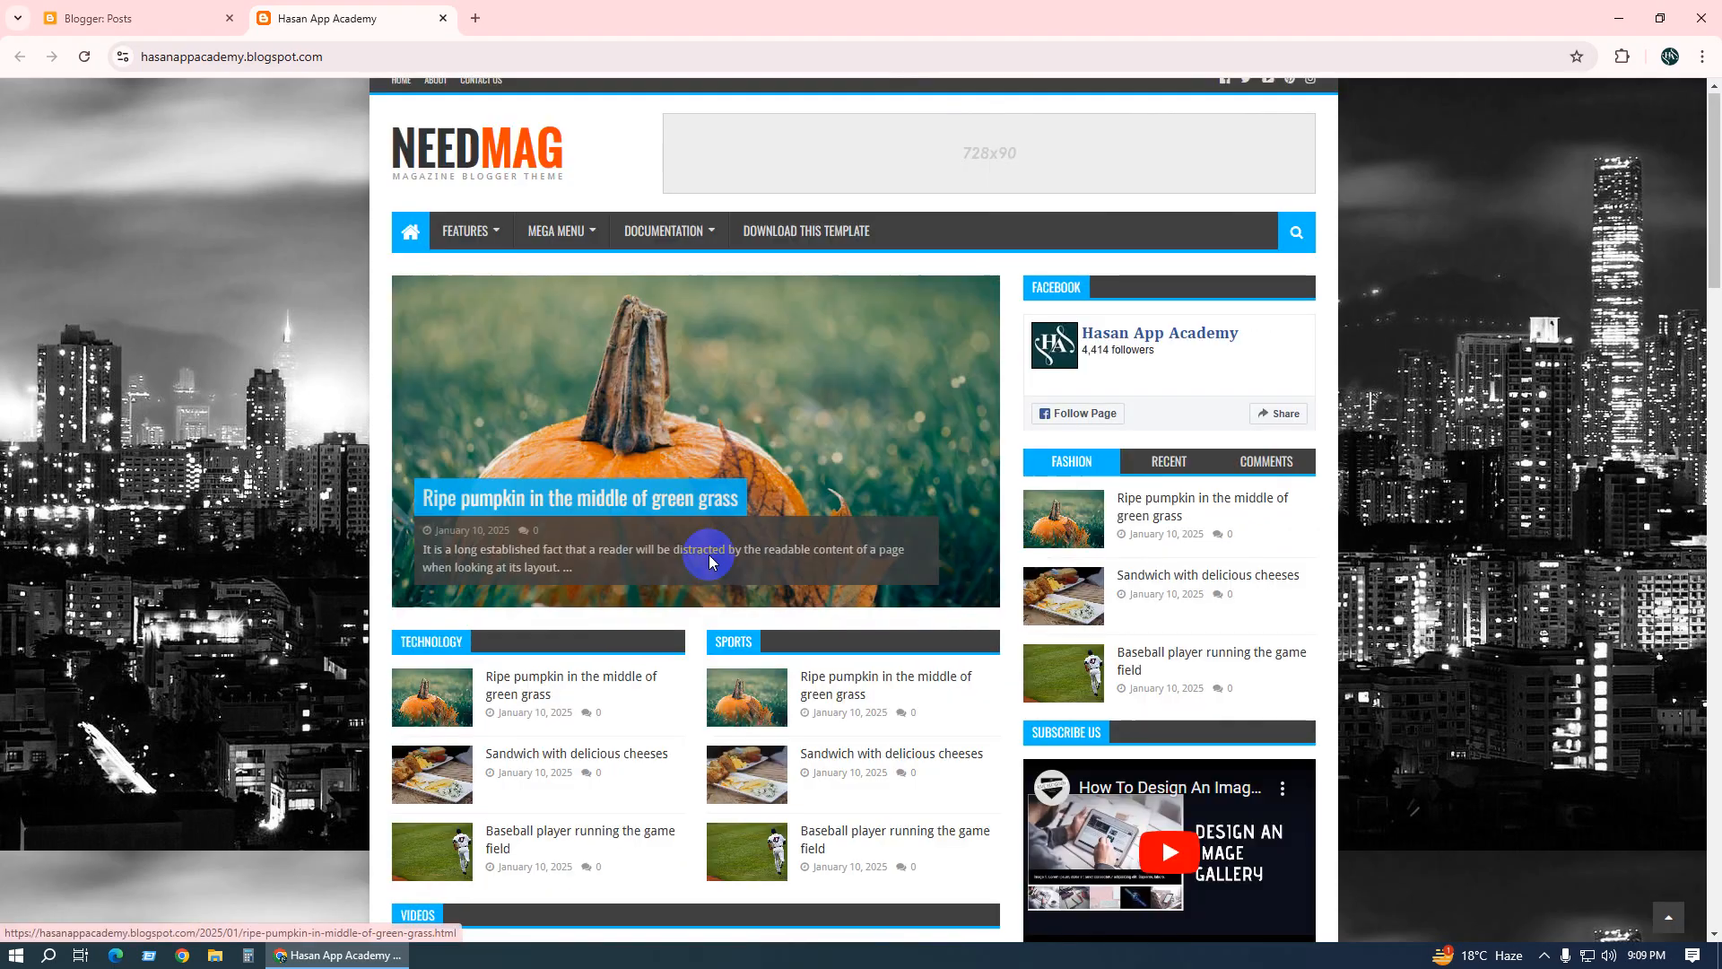